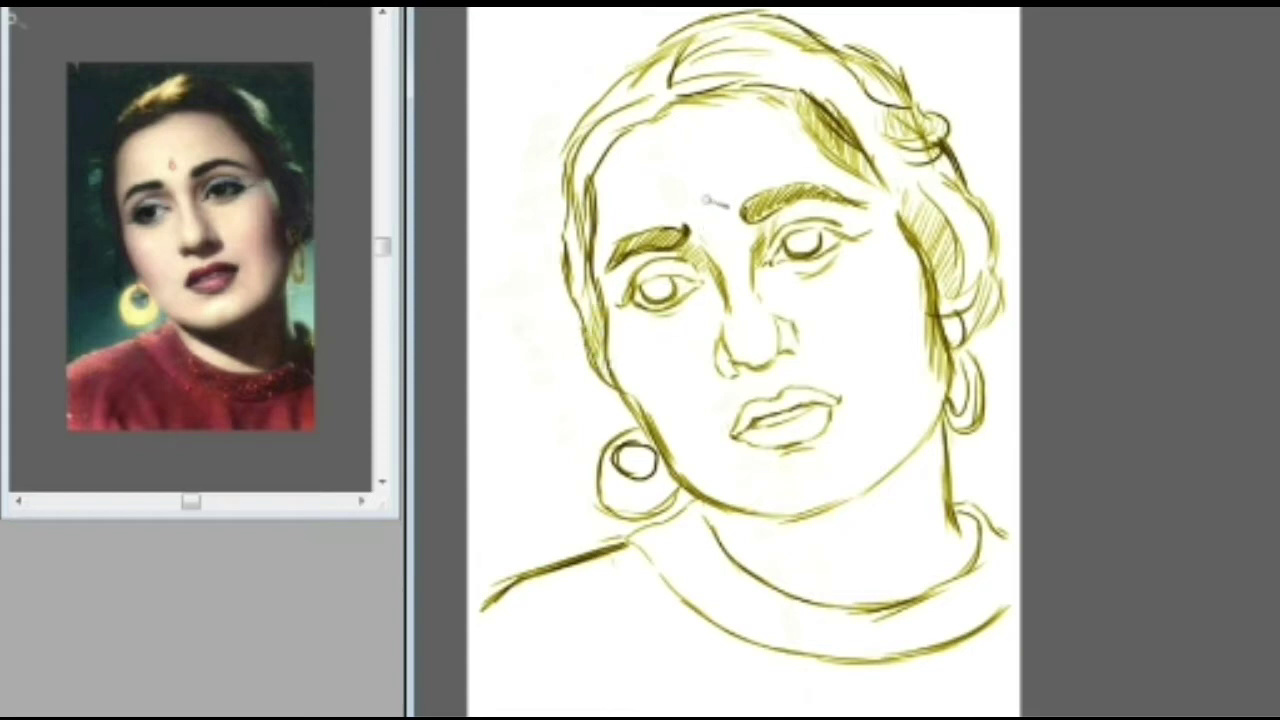
- Ink the hair's outer edge and the locks beside the ear in black over the yellow sketch
scroll(914, 364, "down", 1)
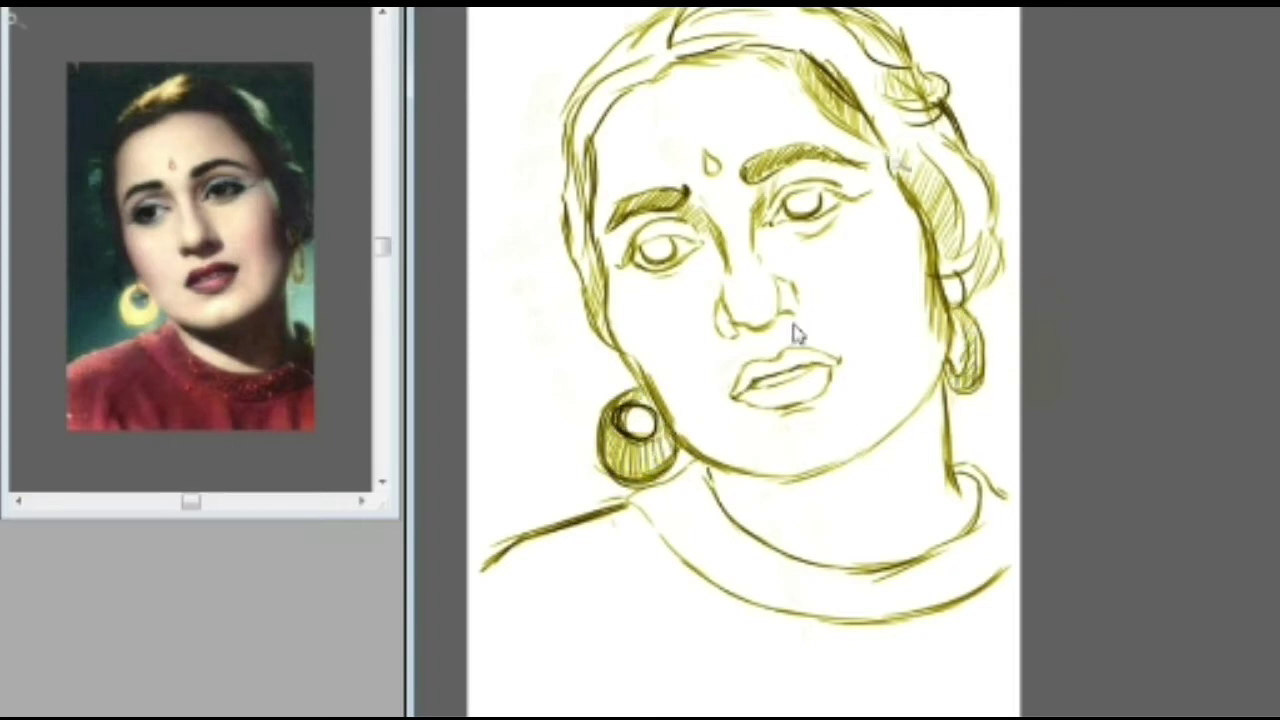
scroll(797, 335, "up", 1)
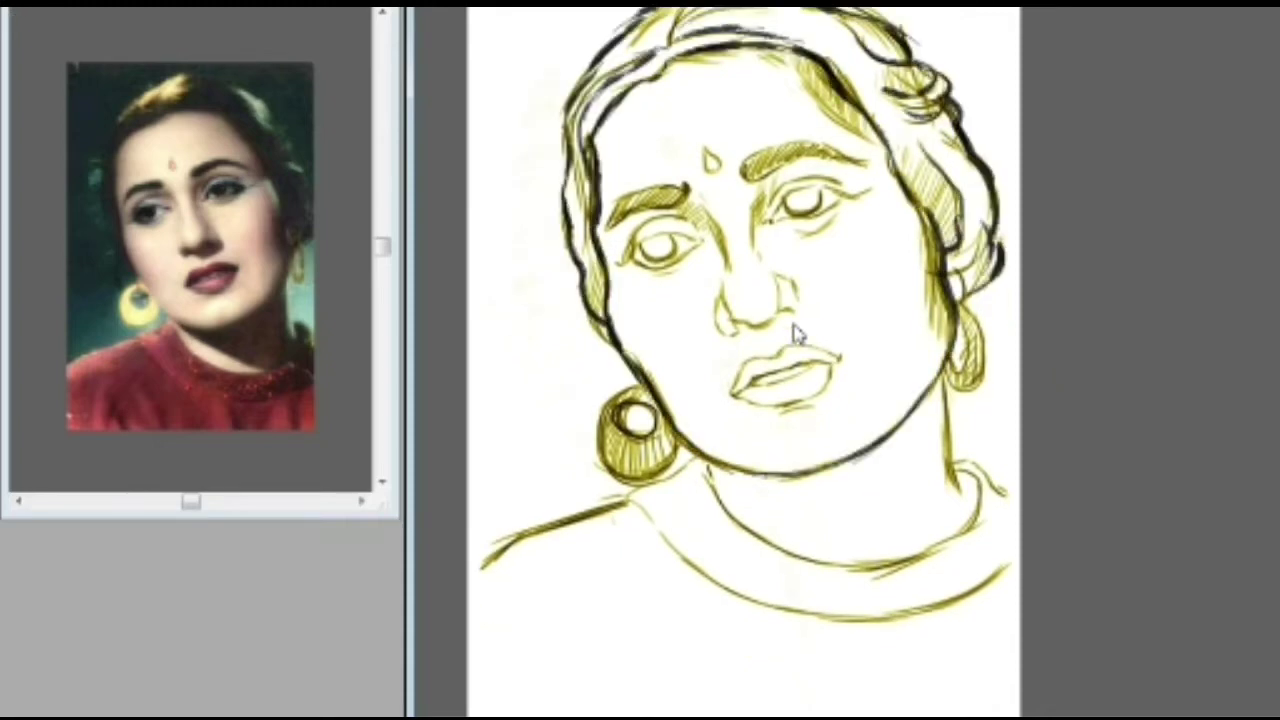
scroll(1177, 480, "up", 2)
scroll(1177, 480, "down", 1)
left_click_drag(984, 218, 990, 284)
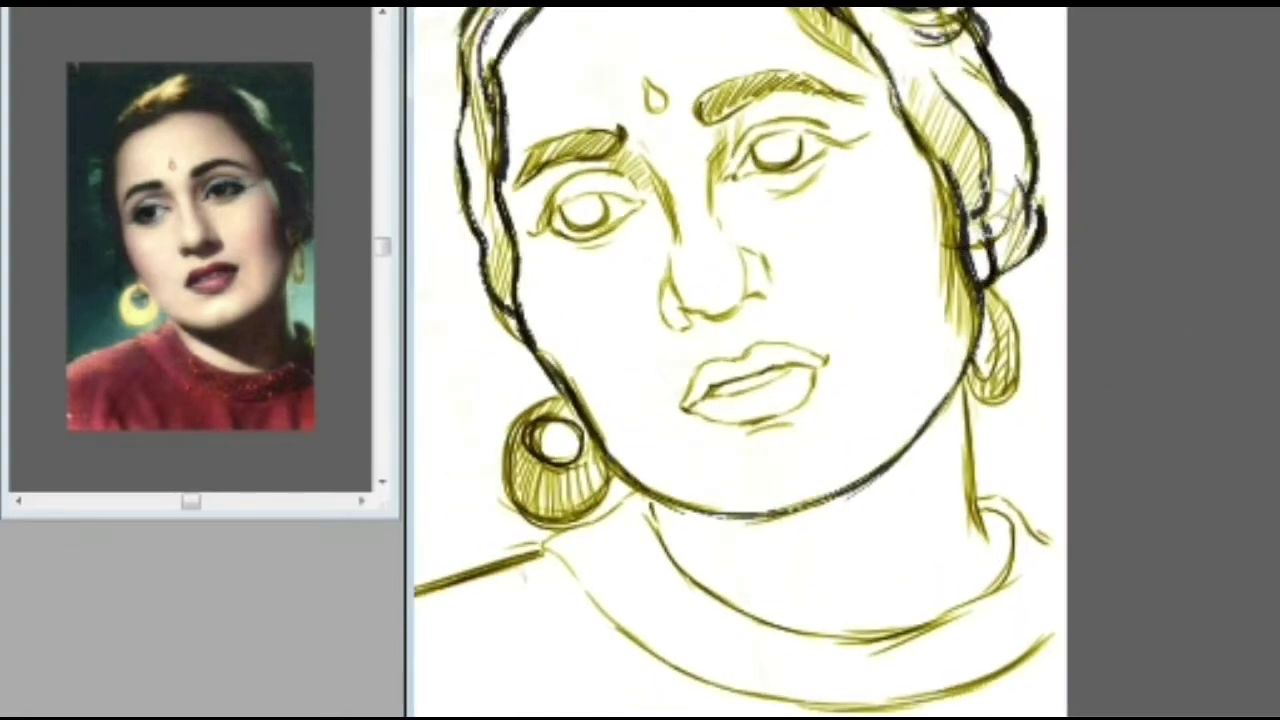
left_click_drag(998, 192, 965, 265)
- Trace both earrings and the side line of the neck in black
left_click_drag(976, 329, 1000, 400)
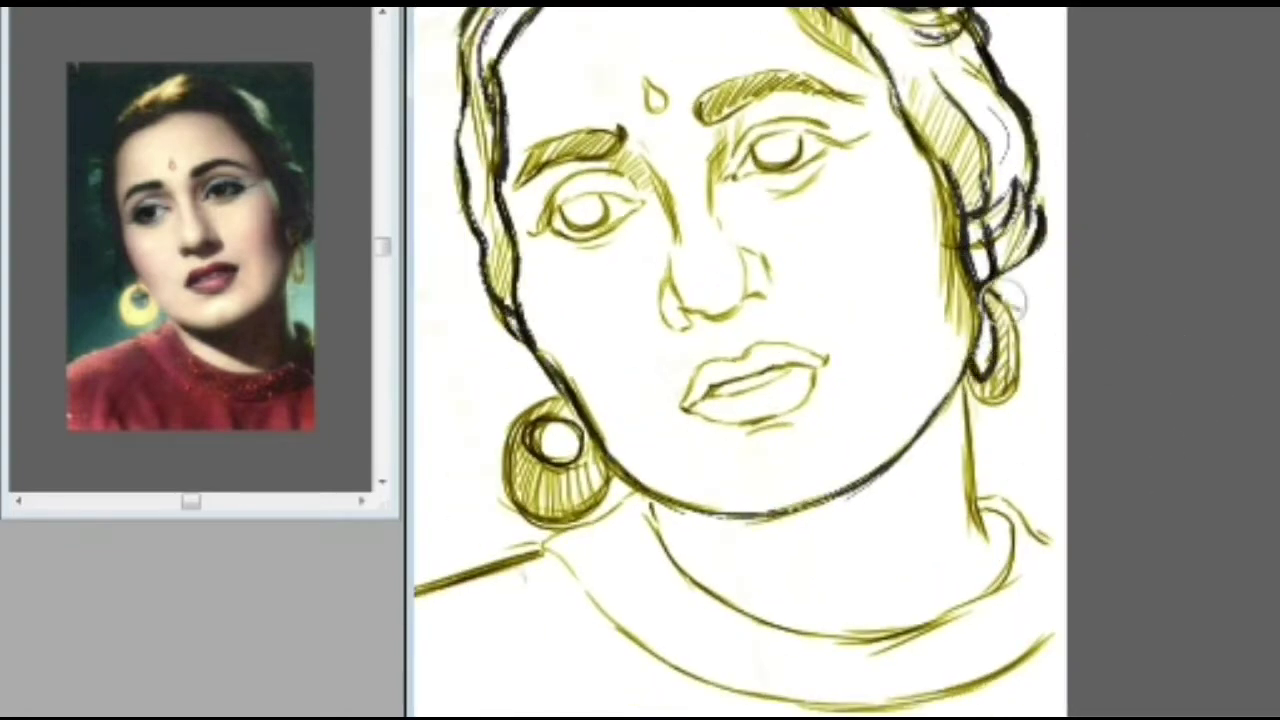
mouse_move(1010, 290)
left_mouse_down()
mouse_move(1020, 390)
mouse_move(956, 339)
left_mouse_up()
left_click_drag(966, 388, 978, 547)
mouse_move(560, 398)
left_mouse_down()
mouse_move(518, 515)
mouse_move(604, 460)
left_mouse_up()
mouse_move(562, 420)
left_mouse_down()
mouse_move(530, 425)
mouse_move(562, 419)
left_mouse_up()
- Ink the hair strands at the left temple and the outlines of both eyebrows
left_click_drag(452, 192, 482, 255)
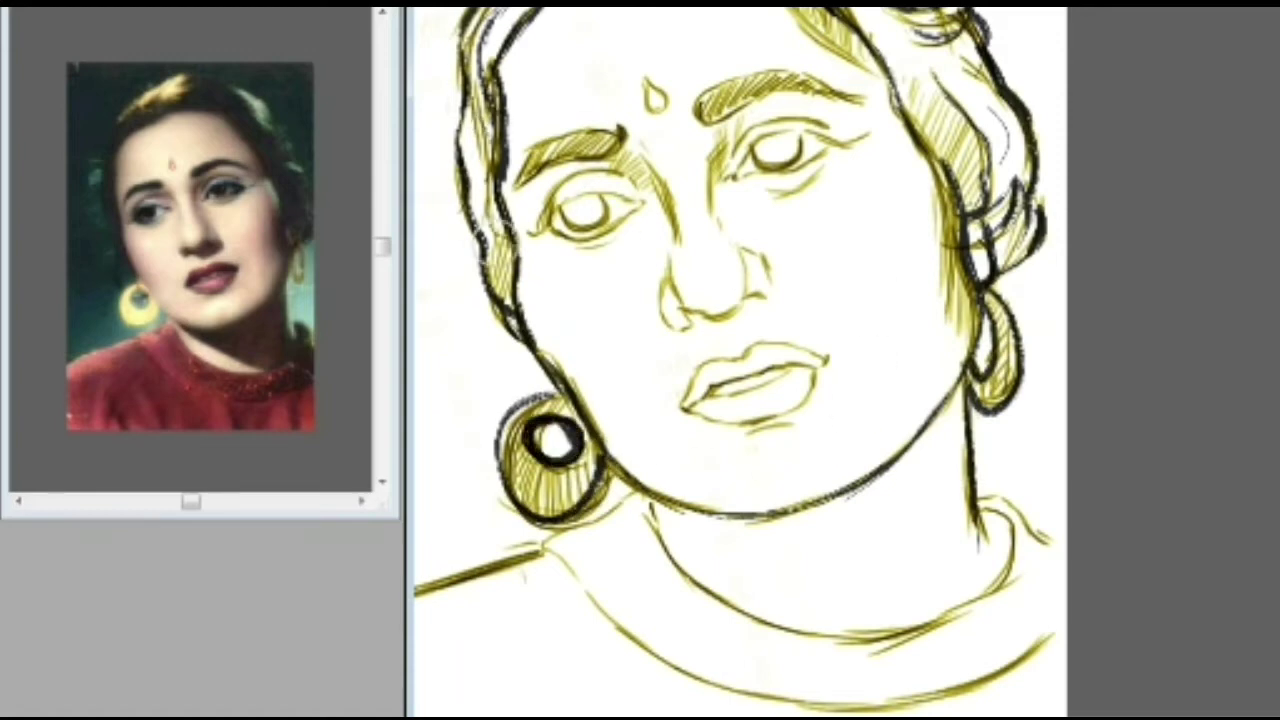
scroll(734, 362, "up", 1)
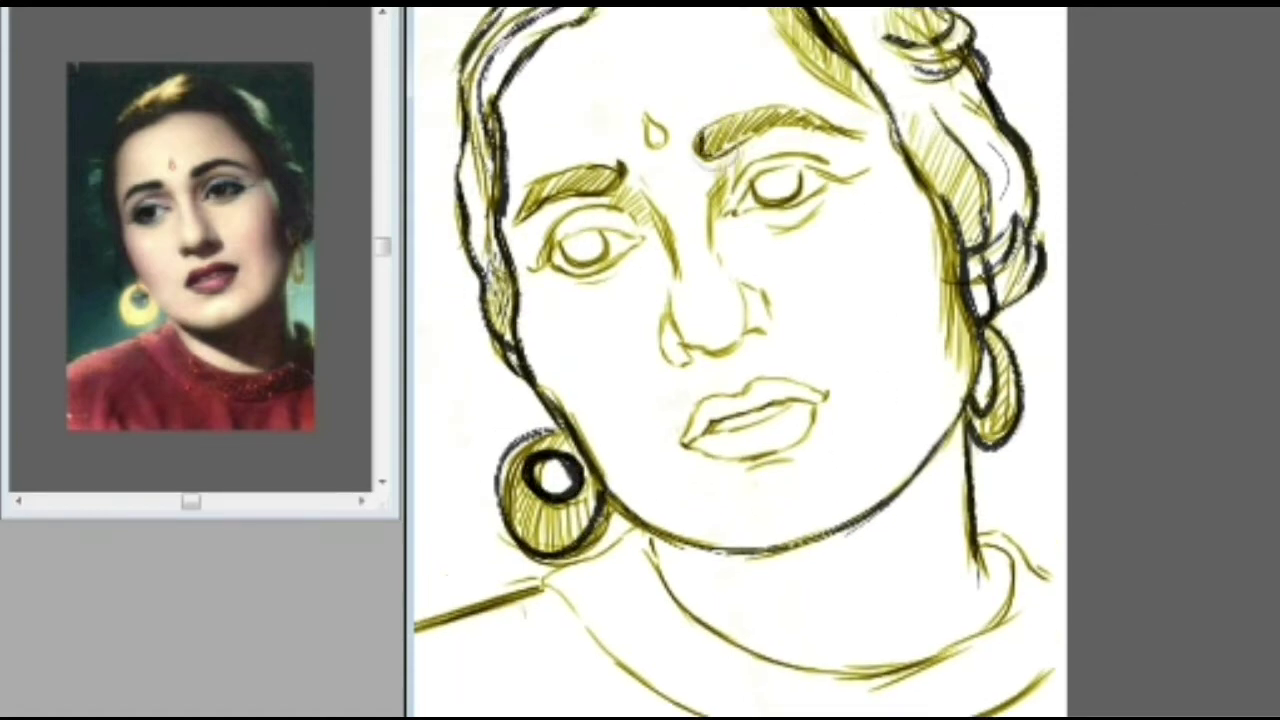
left_click_drag(736, 114, 808, 112)
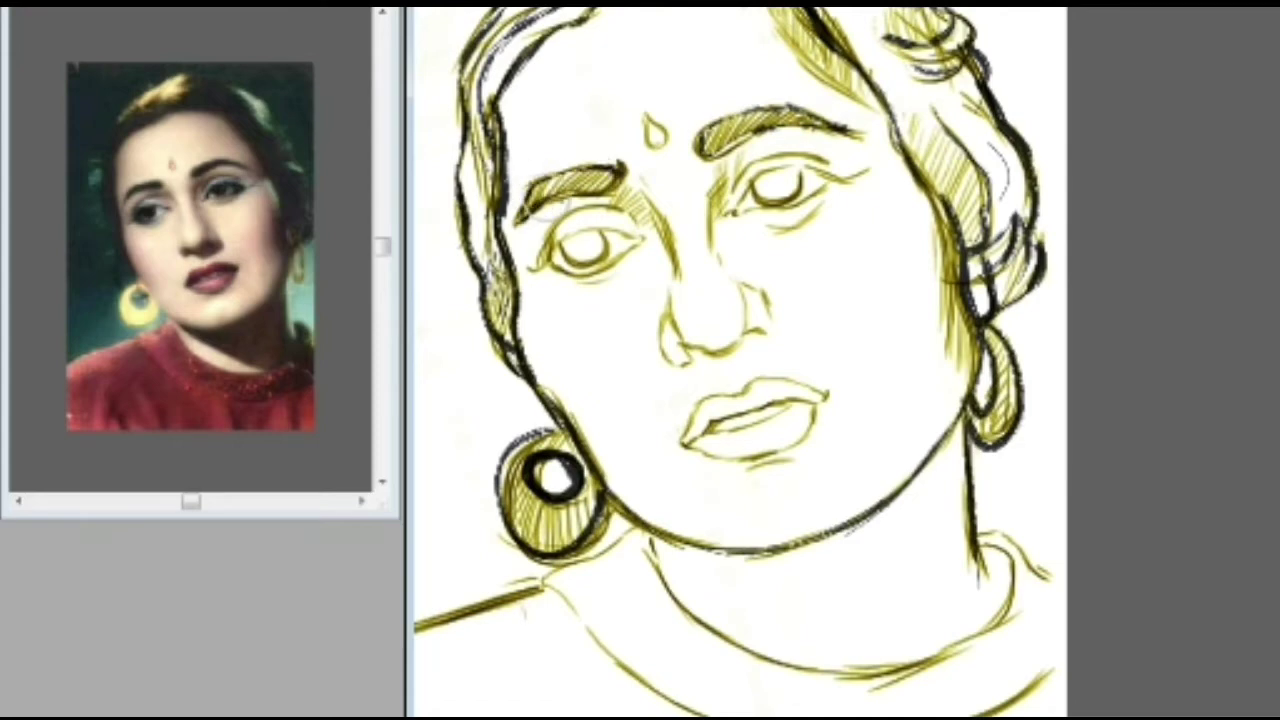
left_click_drag(546, 205, 623, 171)
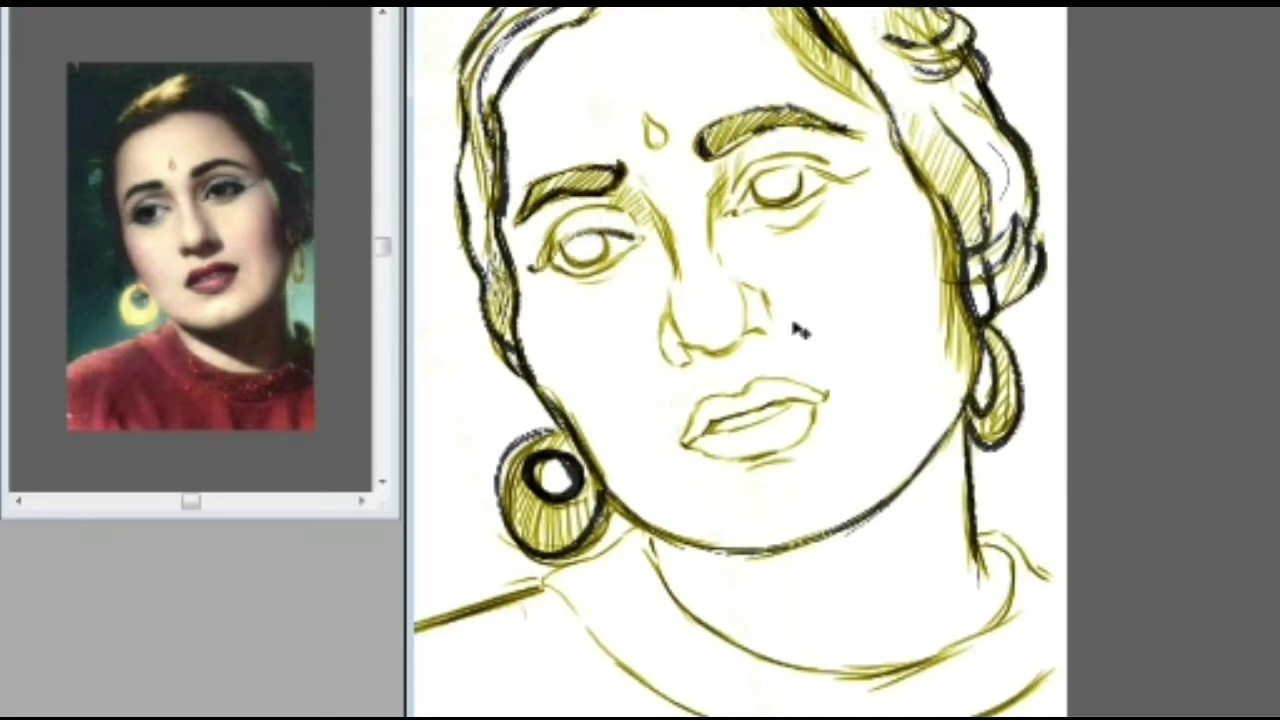
- Ink the upper and lower lid lines and the crease of the left eye
key("ctrl+plus")
scroll(794, 325, "left", 3)
mouse_move(470, 226)
left_mouse_down()
mouse_move(565, 160)
mouse_move(633, 183)
left_mouse_up()
mouse_move(498, 223)
left_mouse_down()
mouse_move(556, 242)
mouse_move(635, 183)
left_mouse_up()
left_click_drag(500, 172, 636, 178)
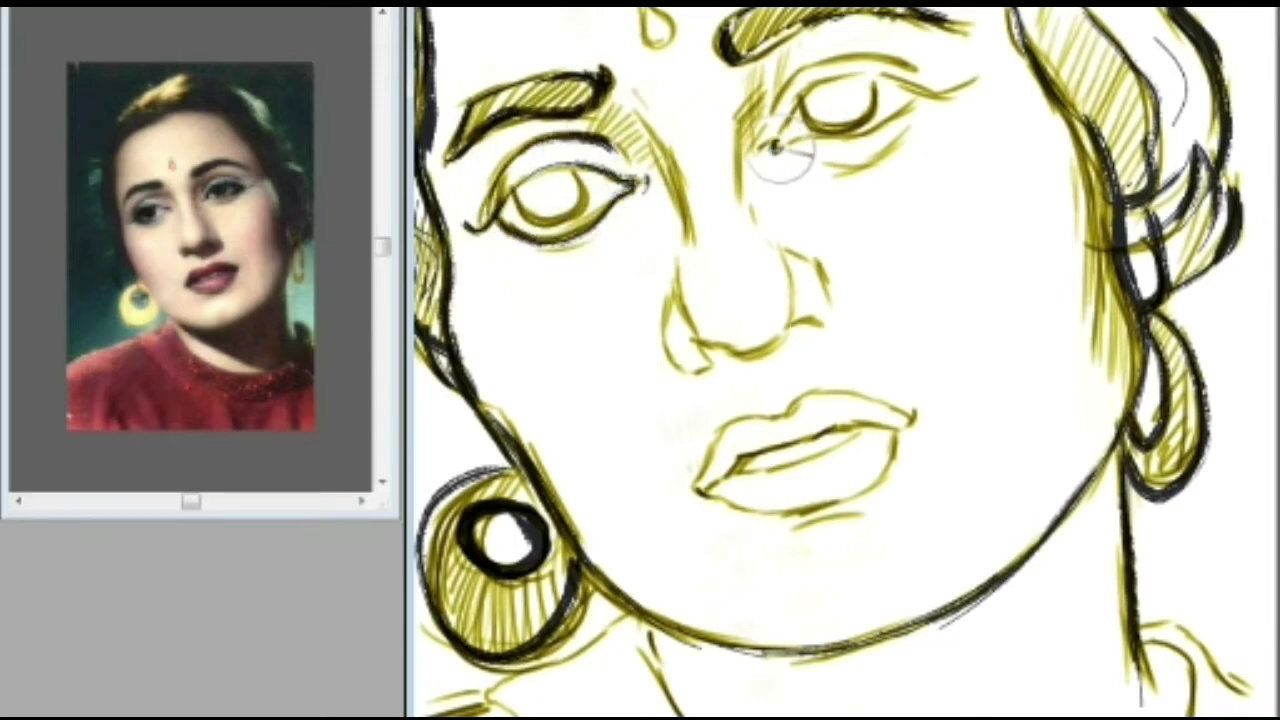
- Ink the lids and crease of the right eye, and outline the irises of both eyes
mouse_move(775, 147)
left_mouse_down()
mouse_move(872, 131)
mouse_move(916, 95)
mouse_move(826, 86)
mouse_move(943, 95)
left_mouse_up()
mouse_move(780, 98)
left_mouse_down()
mouse_move(820, 62)
mouse_move(906, 66)
left_mouse_up()
left_click_drag(606, 138, 631, 162)
left_click_drag(782, 95, 915, 69)
left_click_drag(825, 100, 860, 98)
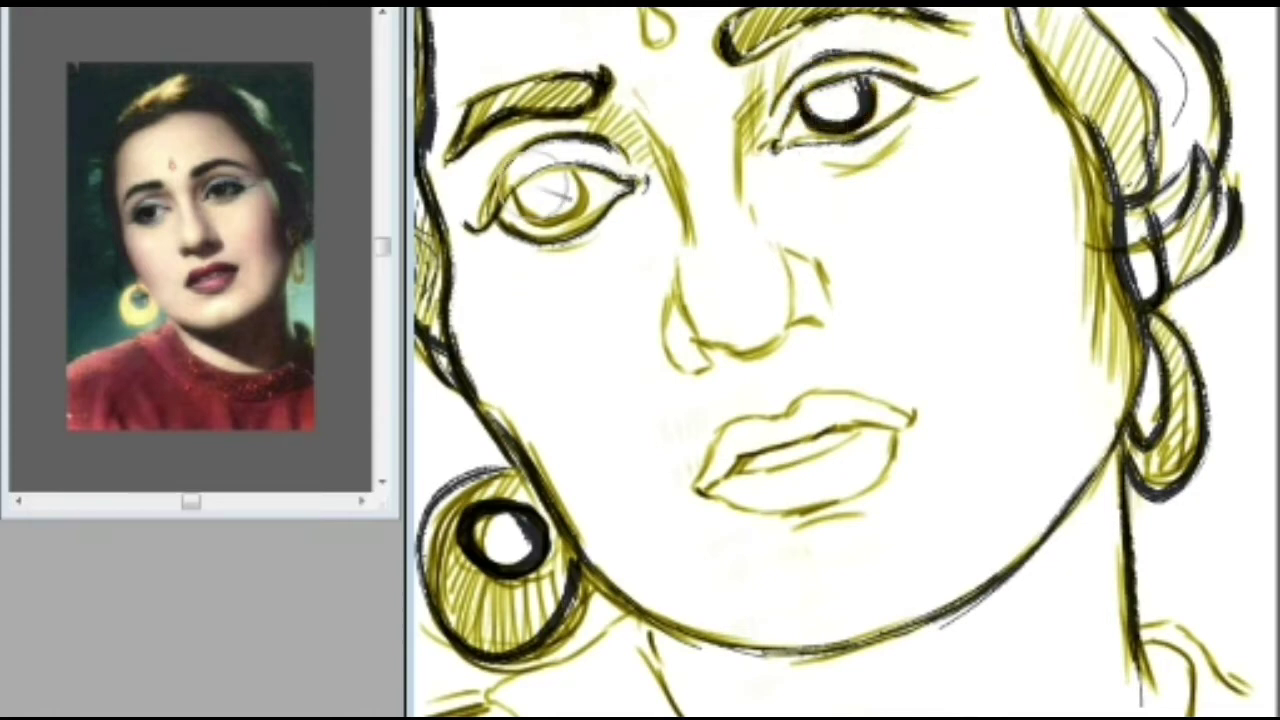
left_click_drag(535, 188, 578, 200)
mouse_move(679, 266)
left_mouse_down()
mouse_move(681, 302)
mouse_move(757, 357)
mouse_move(816, 322)
left_mouse_up()
left_click_drag(784, 250, 829, 304)
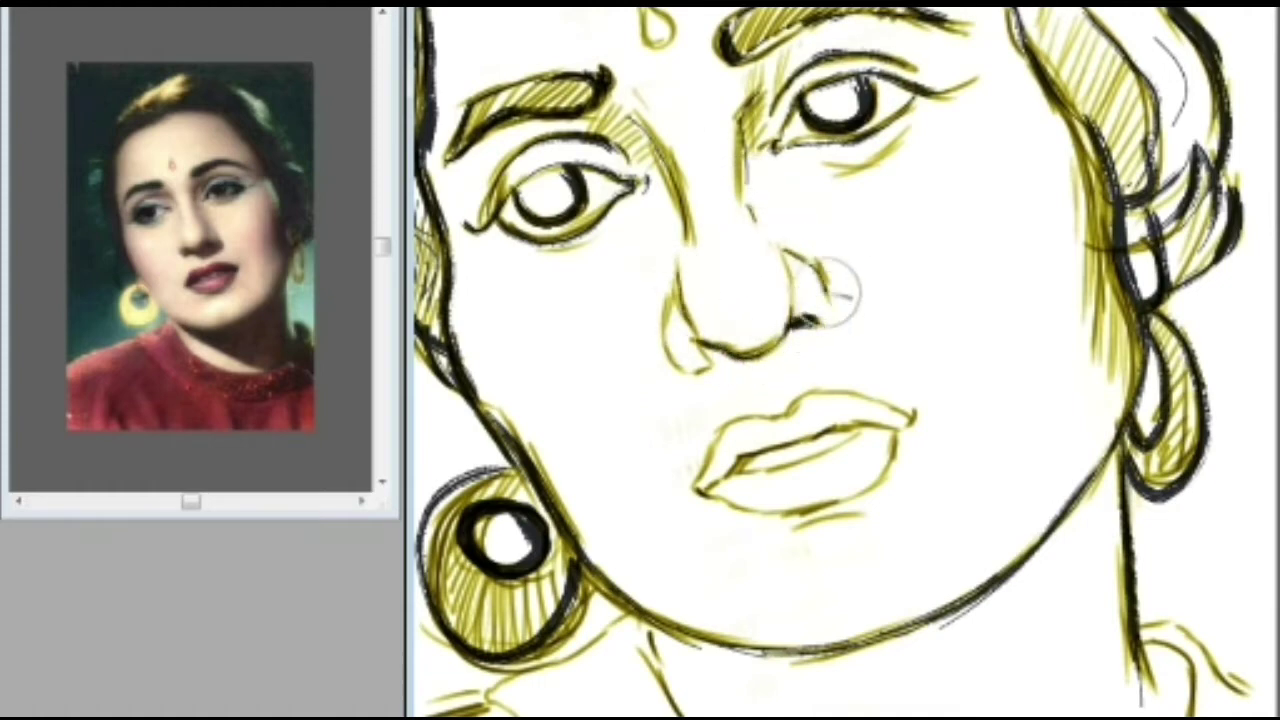
mouse_move(679, 264)
left_mouse_down()
mouse_move(693, 370)
mouse_move(700, 338)
mouse_move(713, 350)
mouse_move(758, 348)
left_mouse_up()
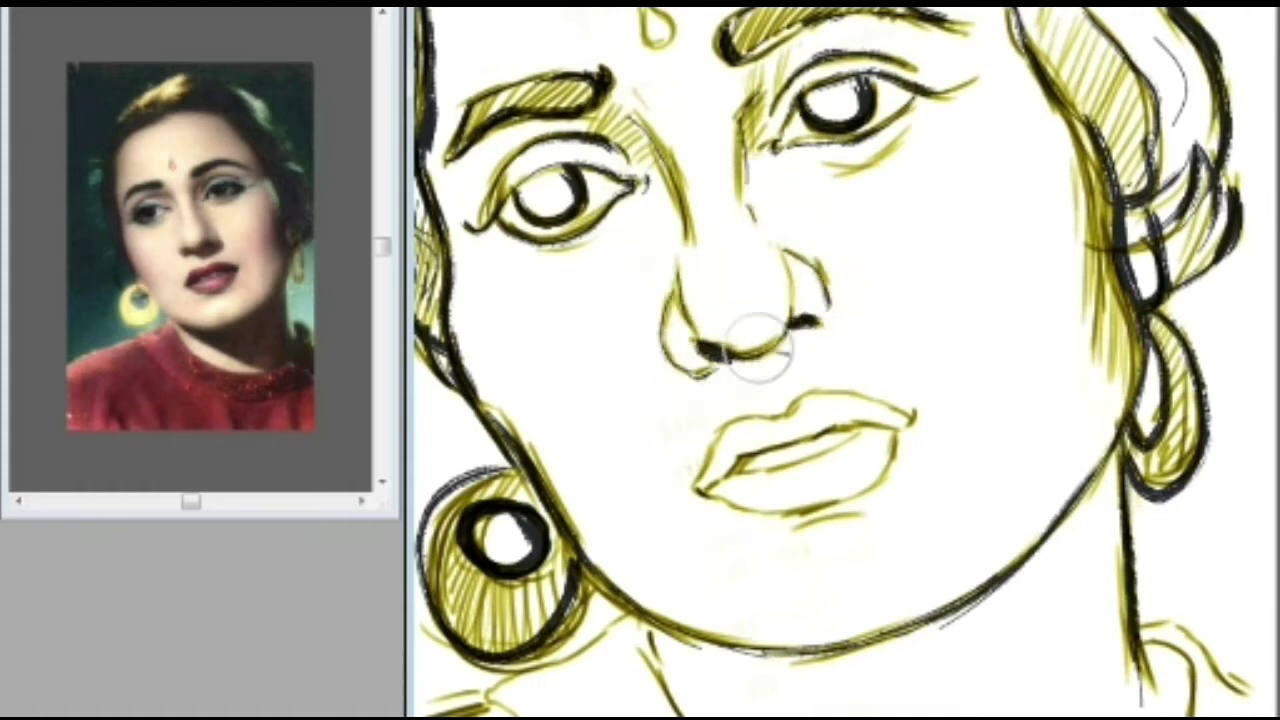
left_click_drag(680, 292, 679, 366)
key("ctrl+alt+z")
key("ctrl+alt+z")
key("ctrl+alt+z")
key("ctrl+alt+z")
key("ctrl+alt+z")
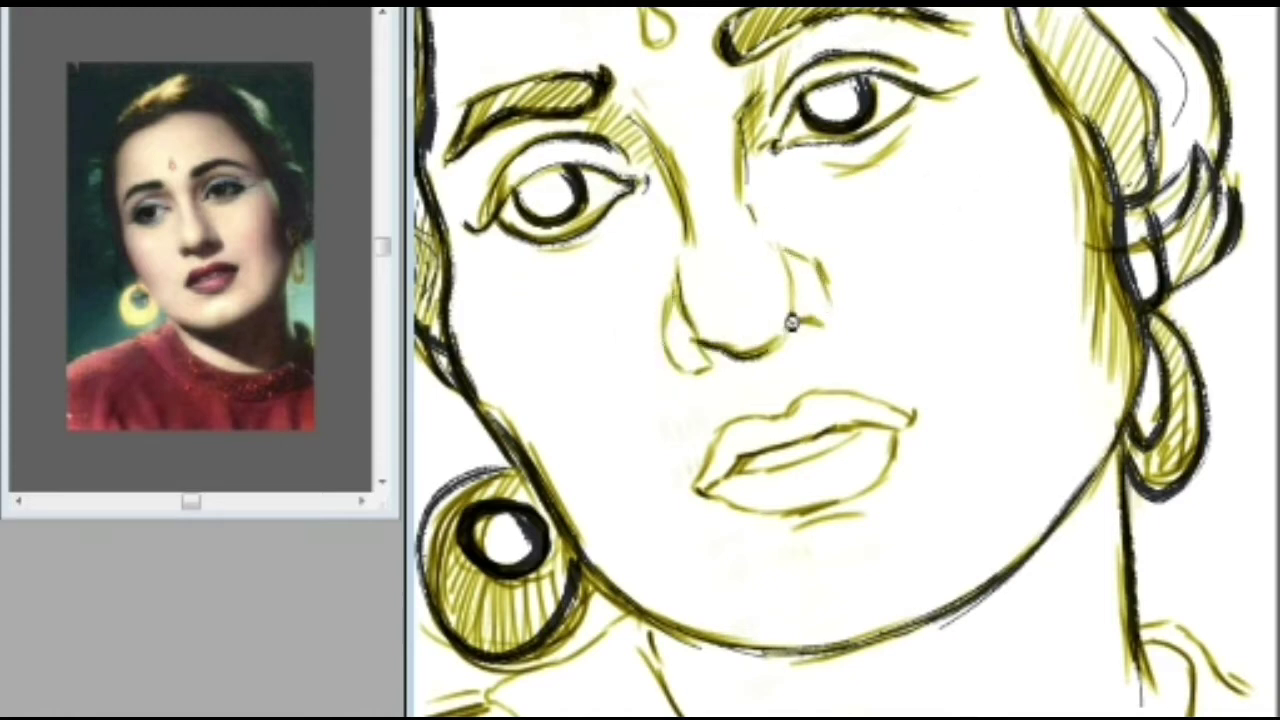
- Ink the nose tip, its underside and both nostril wings with black strokes
mouse_move(679, 264)
left_mouse_down()
mouse_move(722, 337)
mouse_move(752, 349)
mouse_move(792, 292)
left_mouse_up()
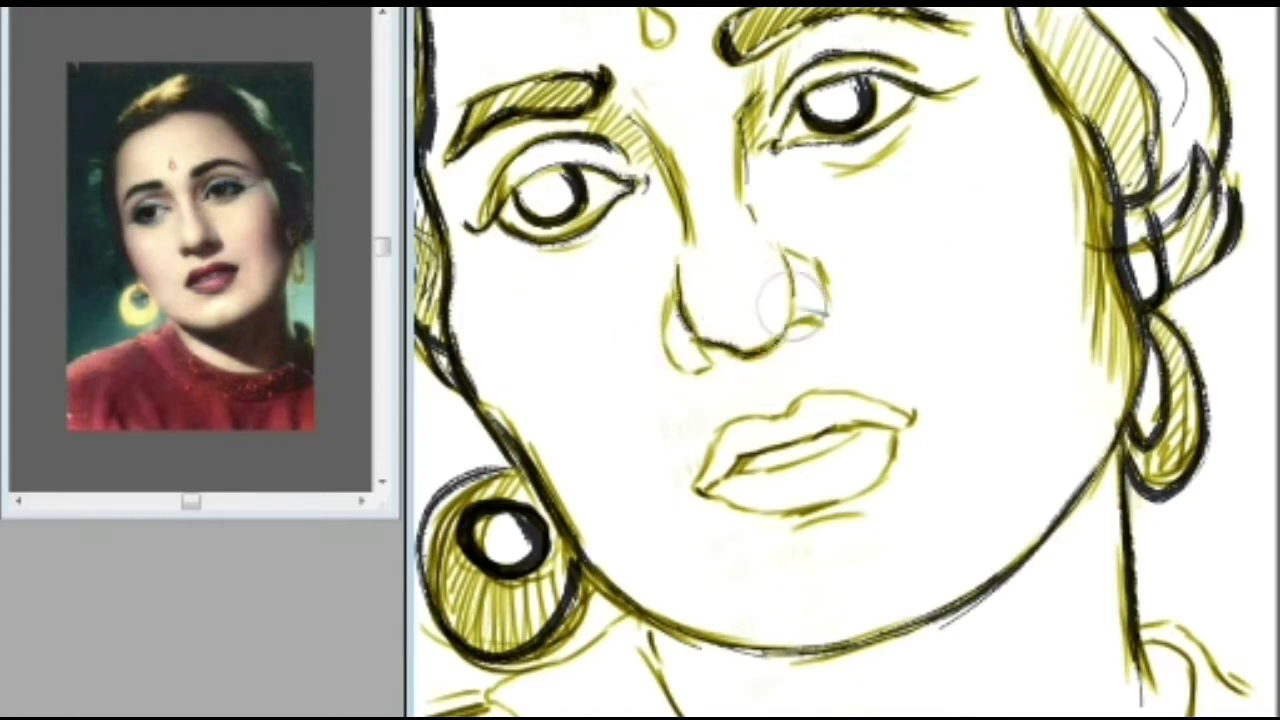
mouse_move(708, 346)
left_mouse_down()
mouse_move(741, 350)
mouse_move(794, 290)
mouse_move(823, 328)
left_mouse_up()
left_click_drag(787, 253, 831, 301)
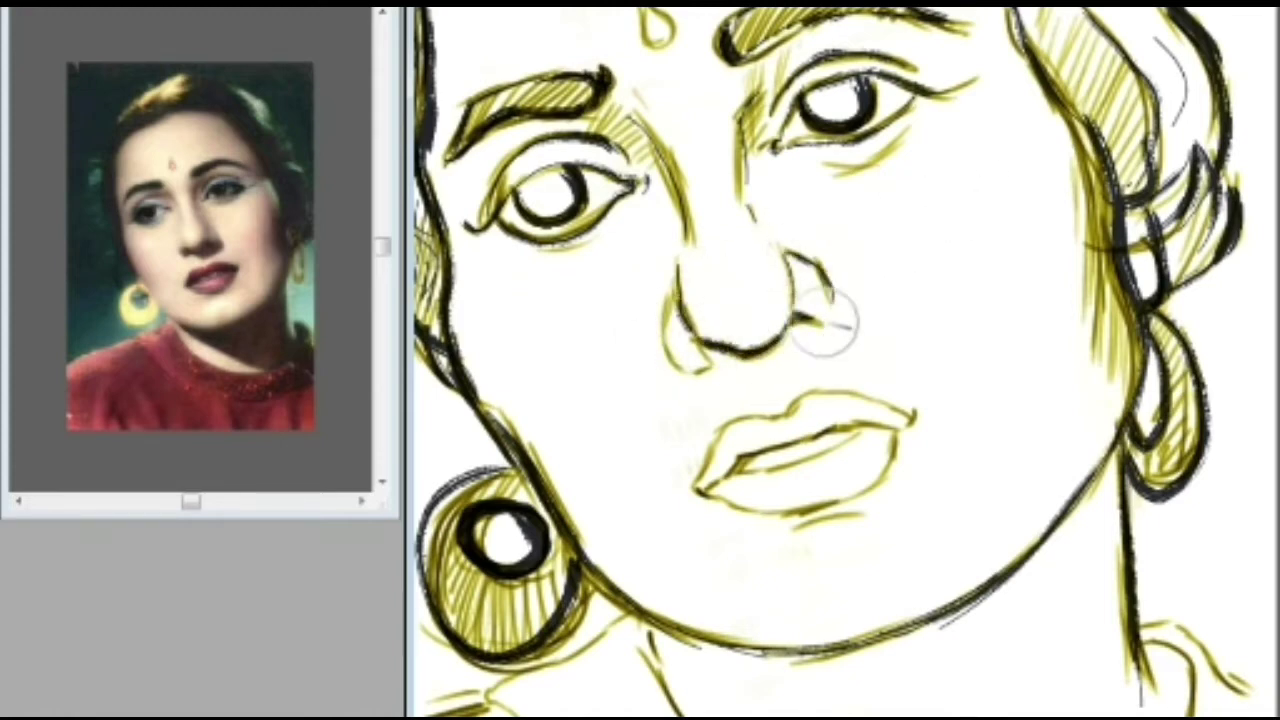
mouse_move(679, 285)
left_mouse_down()
mouse_move(658, 344)
mouse_move(700, 367)
left_mouse_up()
mouse_move(699, 345)
left_mouse_down()
mouse_move(714, 350)
mouse_move(703, 347)
left_mouse_up()
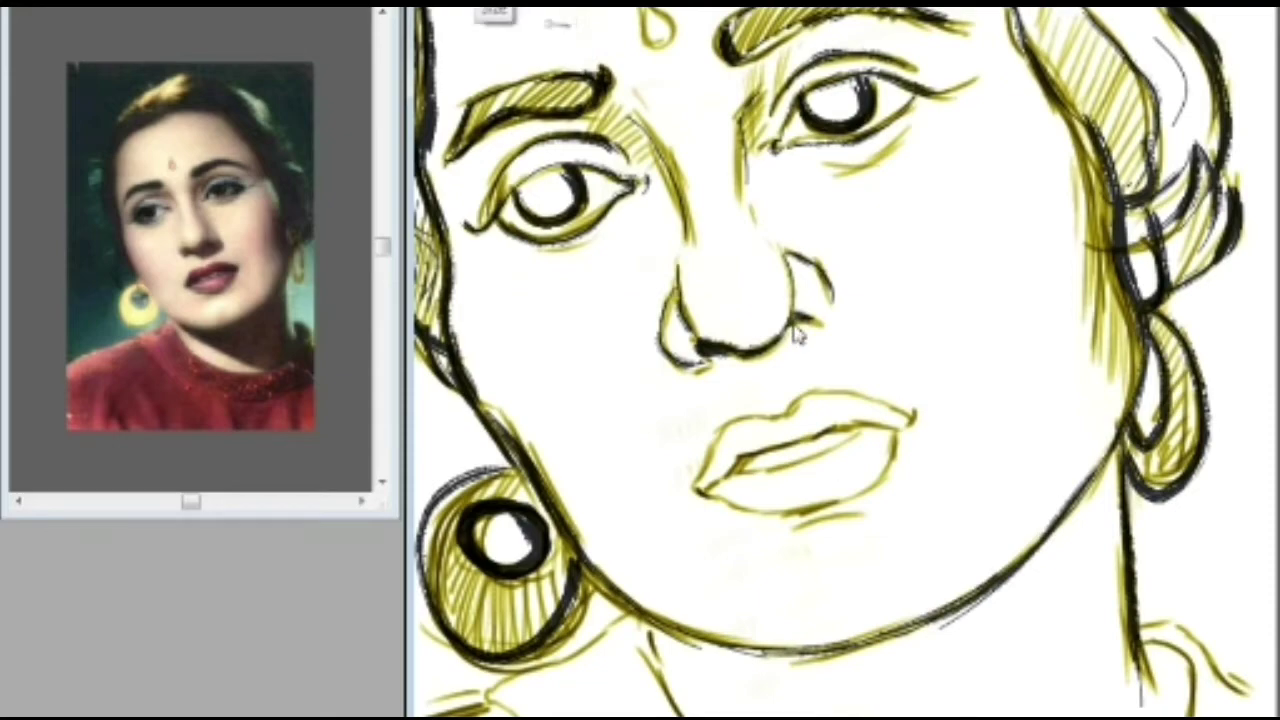
- Ink the upper lip contour and the lines of the mouth opening
key("ctrl+plus")
left_click_drag(587, 273, 810, 273)
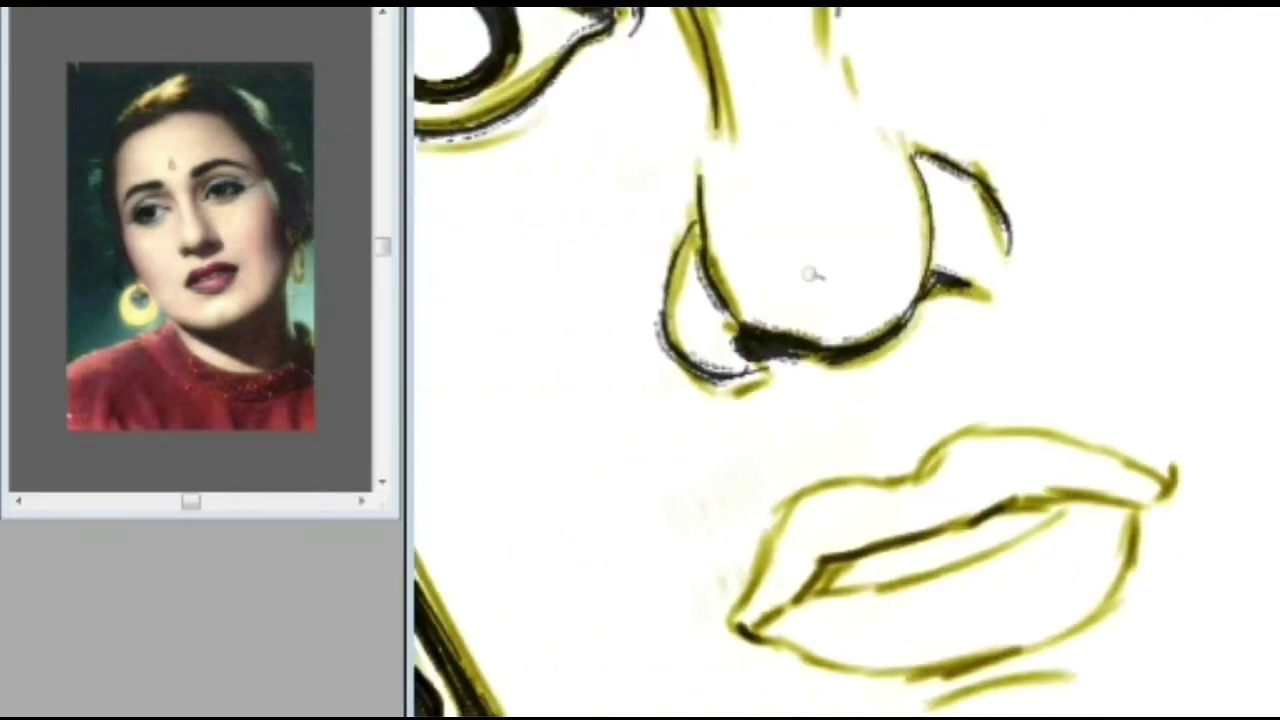
key("ctrl+minus")
key("ctrl+minus")
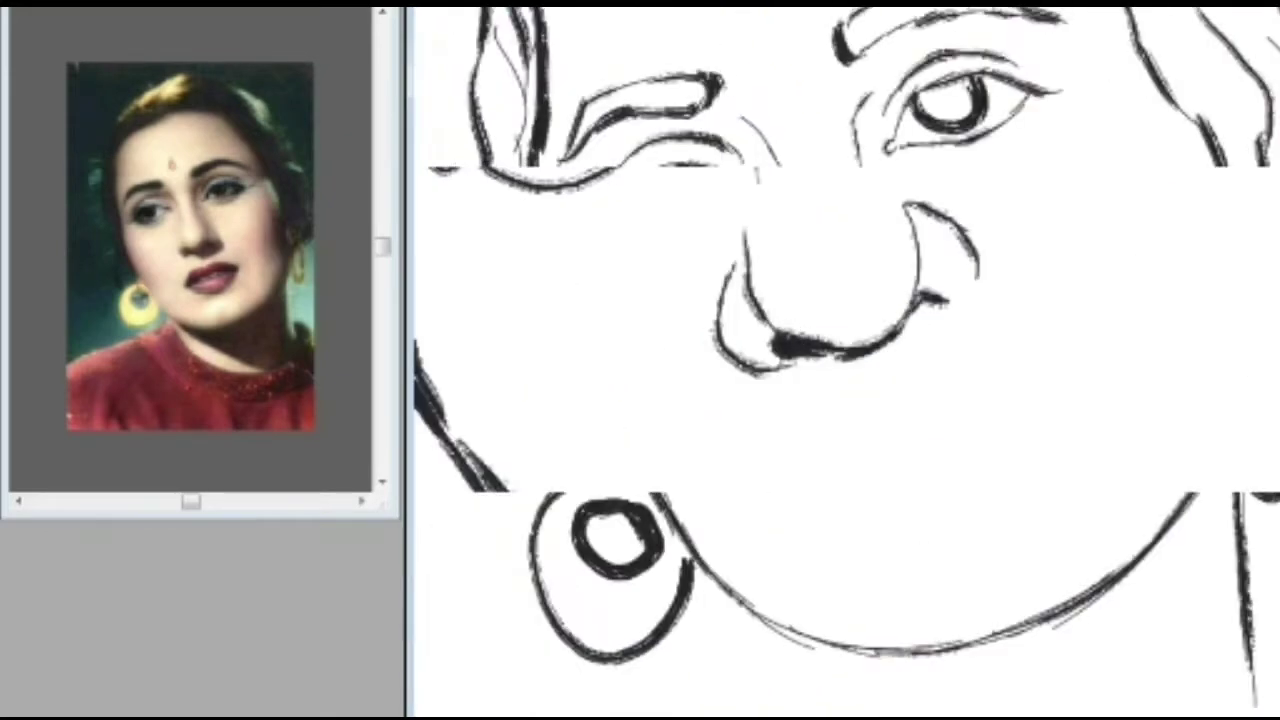
scroll(797, 335, "down", 3)
key("ctrl+plus")
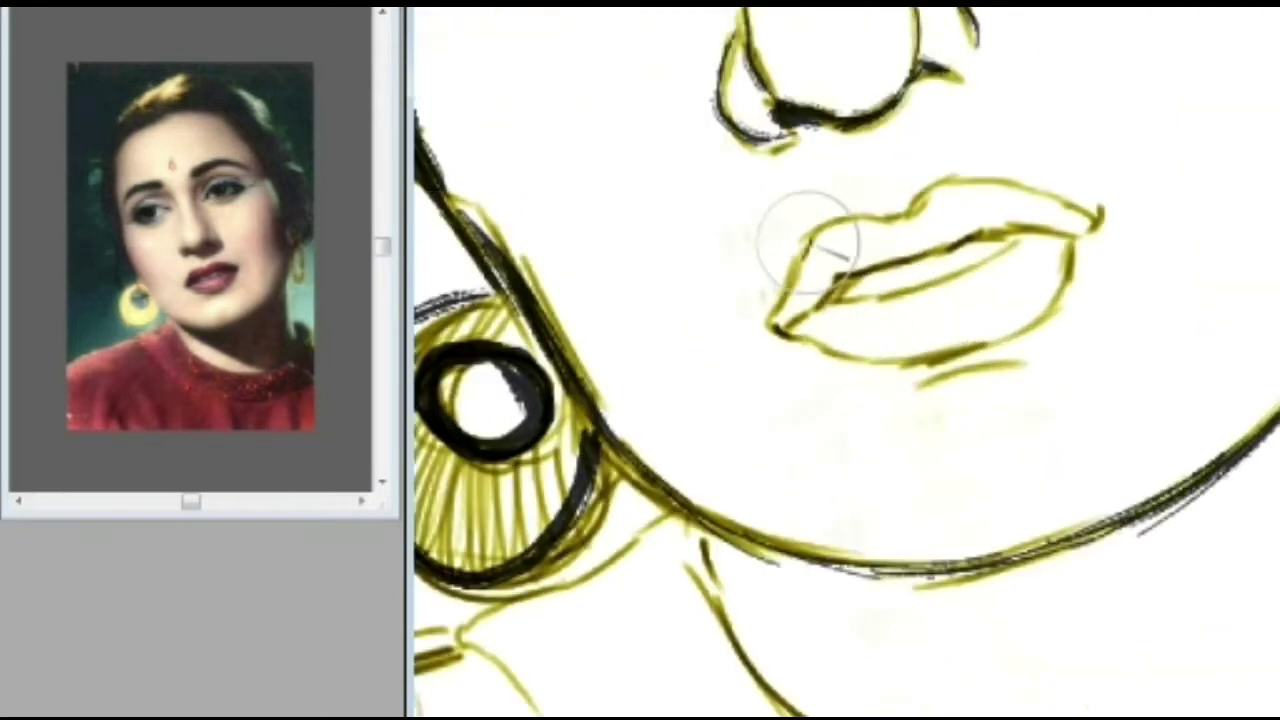
mouse_move(812, 240)
left_mouse_down()
mouse_move(776, 325)
mouse_move(888, 214)
mouse_move(997, 174)
mouse_move(1100, 214)
left_mouse_up()
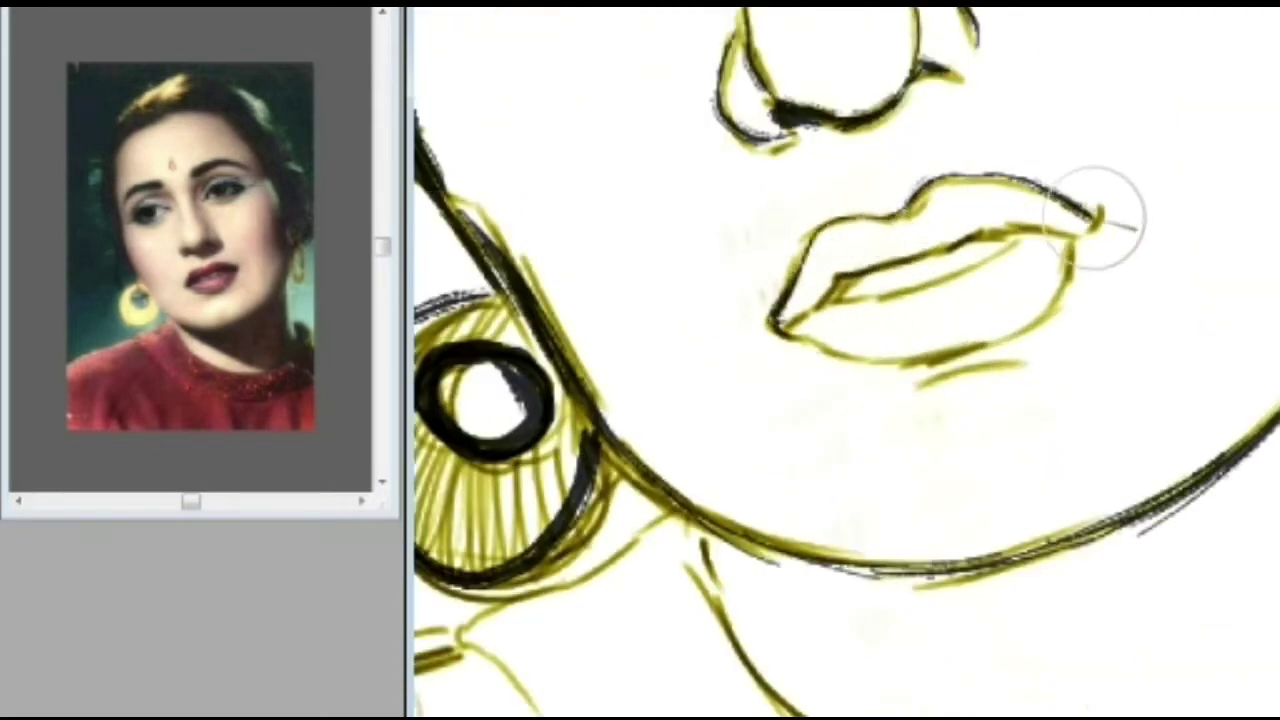
mouse_move(777, 314)
left_mouse_down()
mouse_move(849, 268)
mouse_move(1025, 215)
mouse_move(1088, 224)
left_mouse_up()
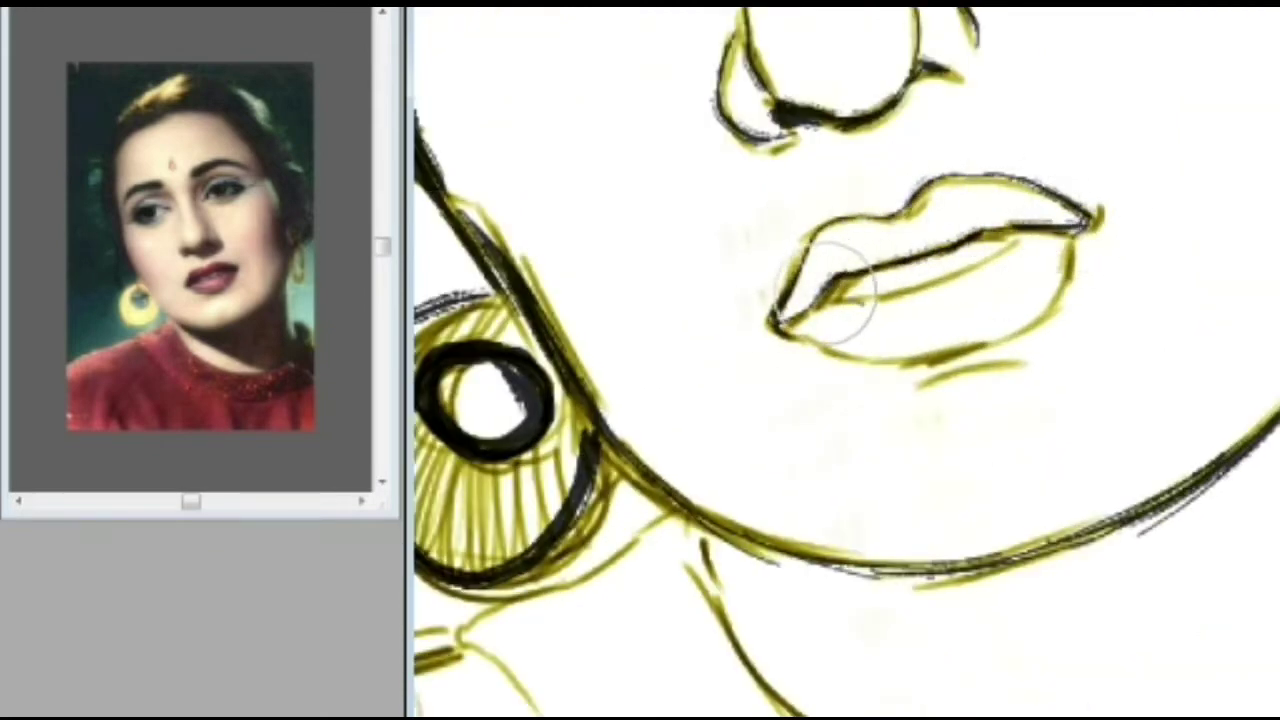
left_click_drag(830, 293, 992, 253)
- Ink the lower lip contour and the short shadow line beneath it
left_click_drag(784, 323, 810, 337)
left_click_drag(1061, 230, 1046, 309)
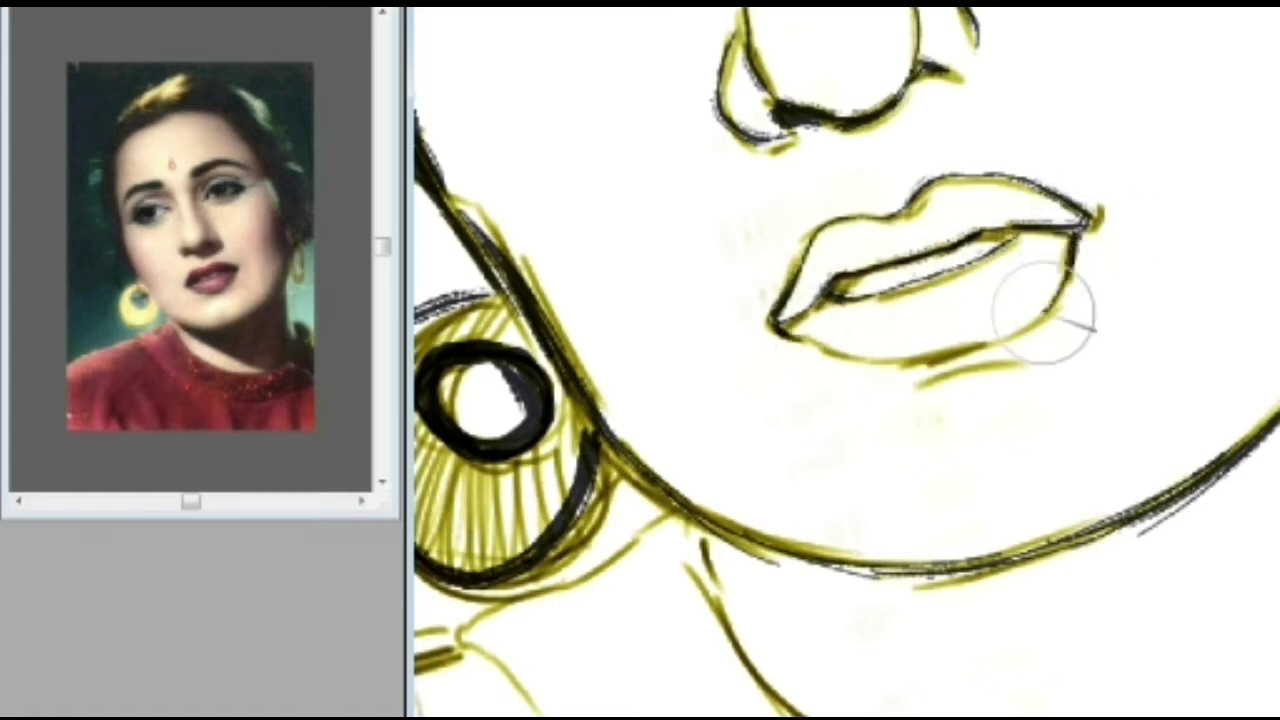
mouse_move(752, 318)
left_mouse_down()
mouse_move(857, 349)
mouse_move(1000, 340)
mouse_move(1056, 317)
left_mouse_up()
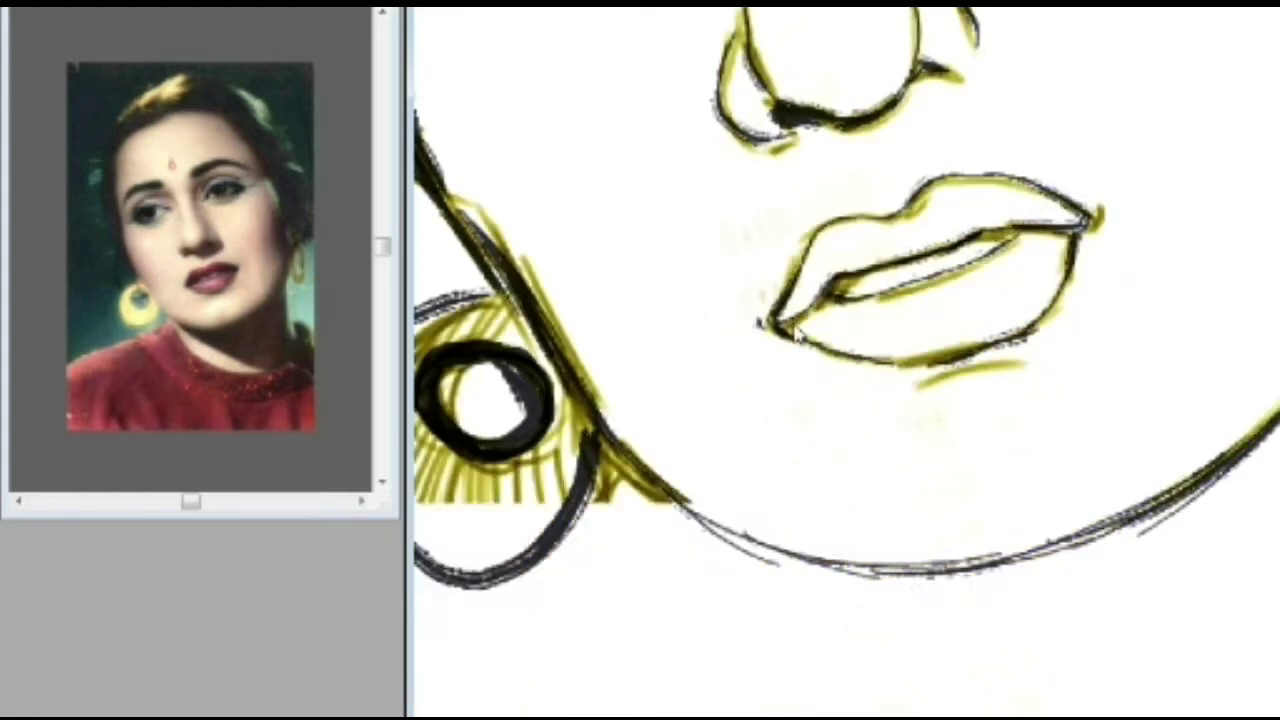
left_click_drag(921, 384, 1022, 362)
- Ink the lower edge of the collar from below the left earring to the canvas's right edge
key("ctrl+minus")
key("ctrl+minus")
key("ctrl+minus")
key("ctrl+minus")
key("ctrl+plus")
key("ctrl+plus")
scroll(797, 335, "down", 2)
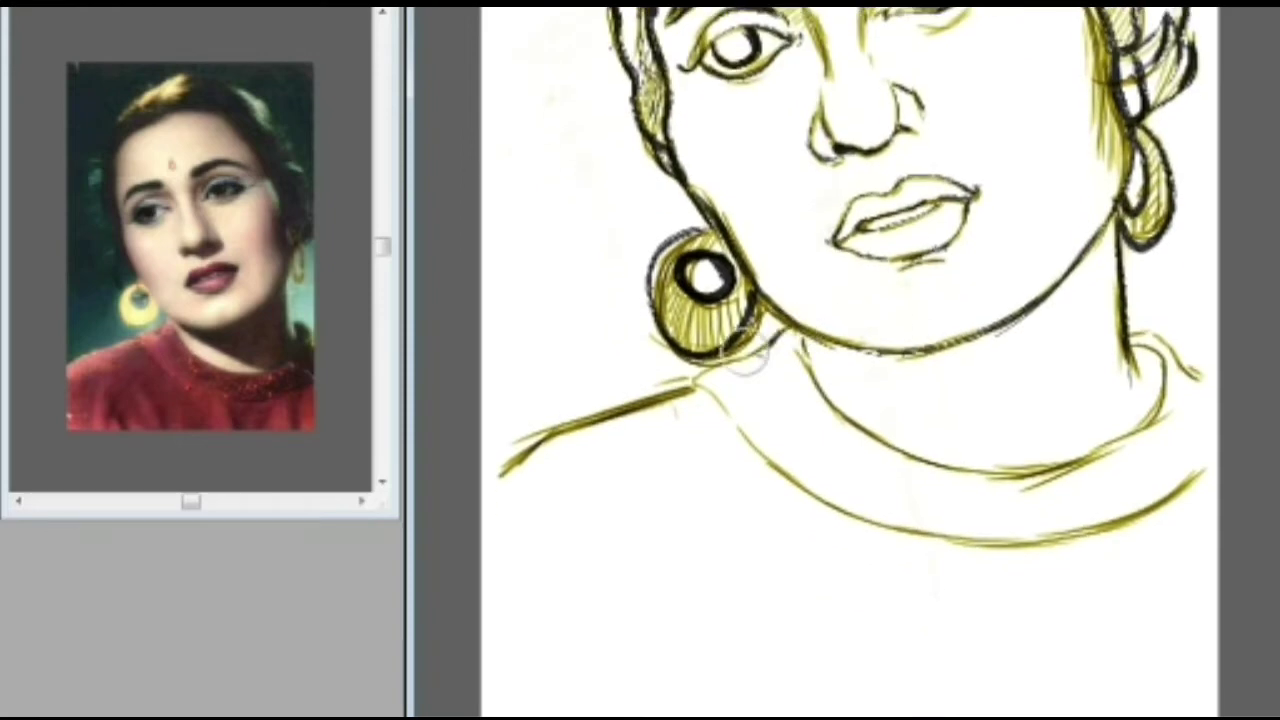
mouse_move(710, 393)
left_mouse_down()
mouse_move(826, 497)
mouse_move(1049, 529)
mouse_move(1218, 455)
left_mouse_up()
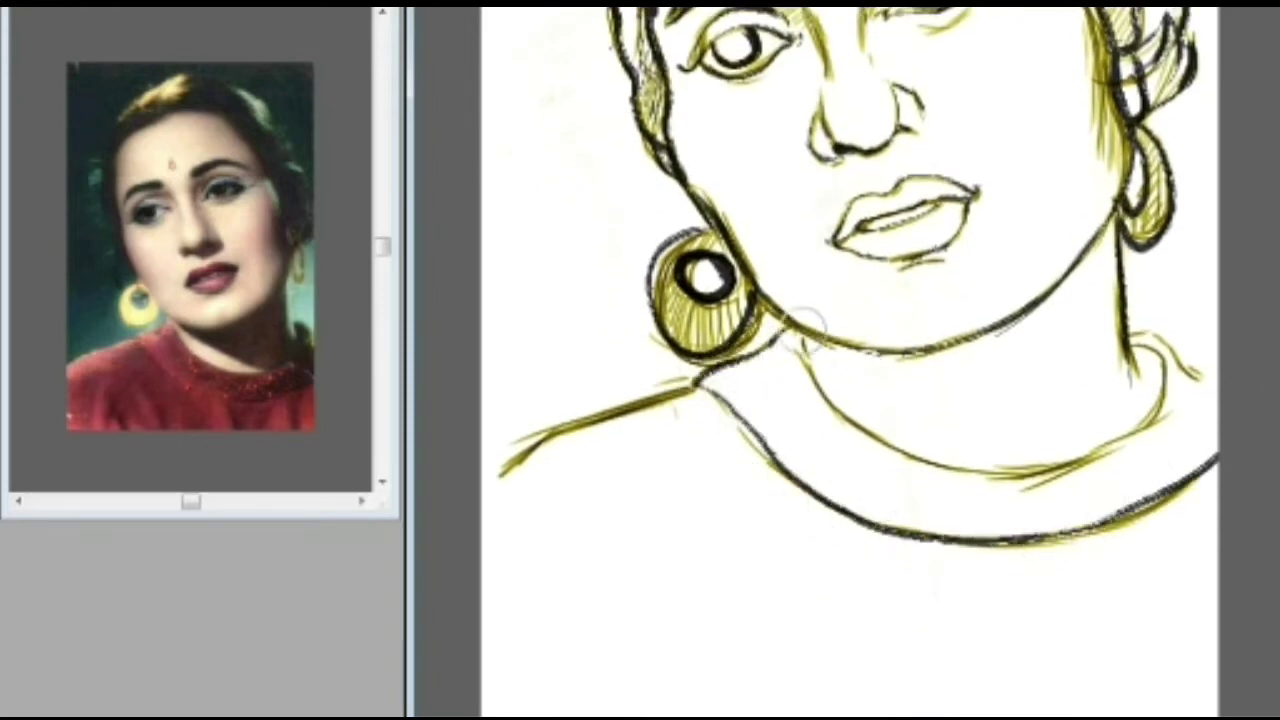
- Ink the inner neckline, the collar's right end and the left shoulder line
mouse_move(805, 340)
left_mouse_down()
mouse_move(983, 455)
mouse_move(1078, 460)
left_mouse_up()
left_click_drag(1132, 341, 1152, 415)
left_click_drag(1075, 461, 1152, 424)
left_click_drag(1160, 338, 1218, 384)
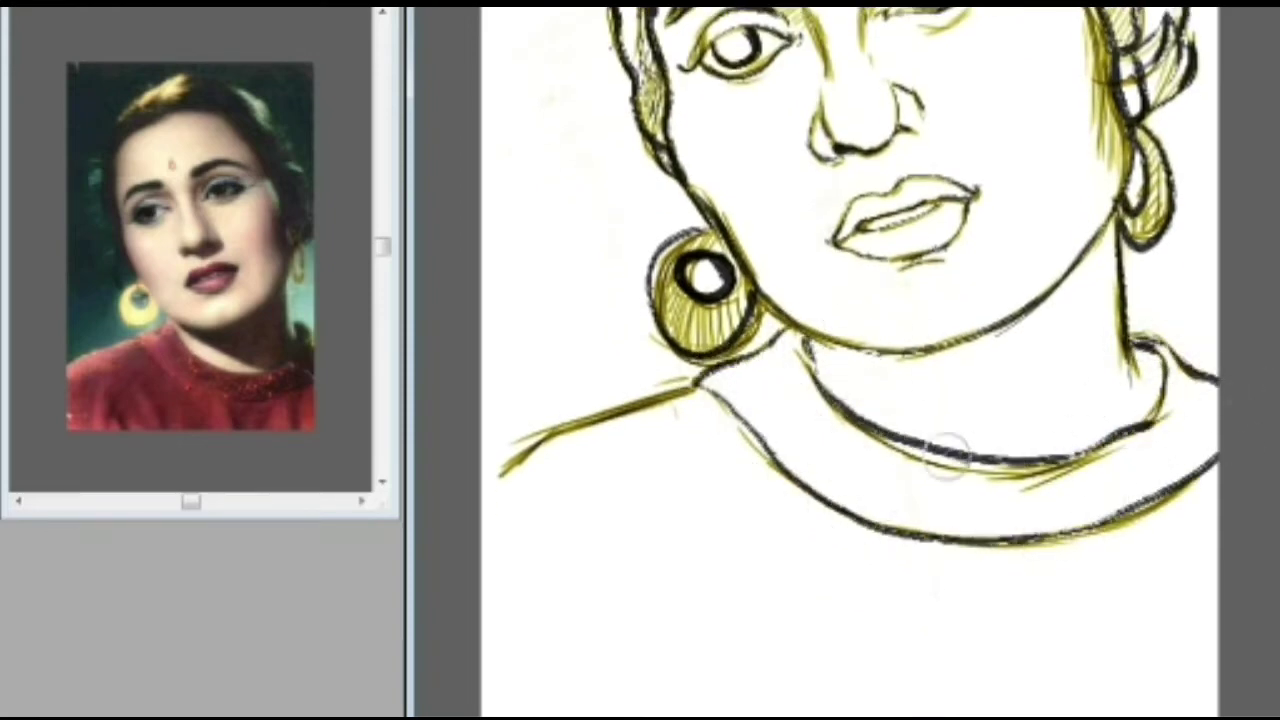
mouse_move(696, 388)
left_mouse_down()
mouse_move(571, 429)
mouse_move(502, 478)
left_mouse_up()
- Hide the yellow sketch and ink the teardrop bindi on the forehead
key("ctrl+minus")
key("ctrl+minus")
key("ctrl+plus")
key("ctrl+plus")
key("ctrl+minus")
key("ctrl+minus")
key("ctrl+minus")
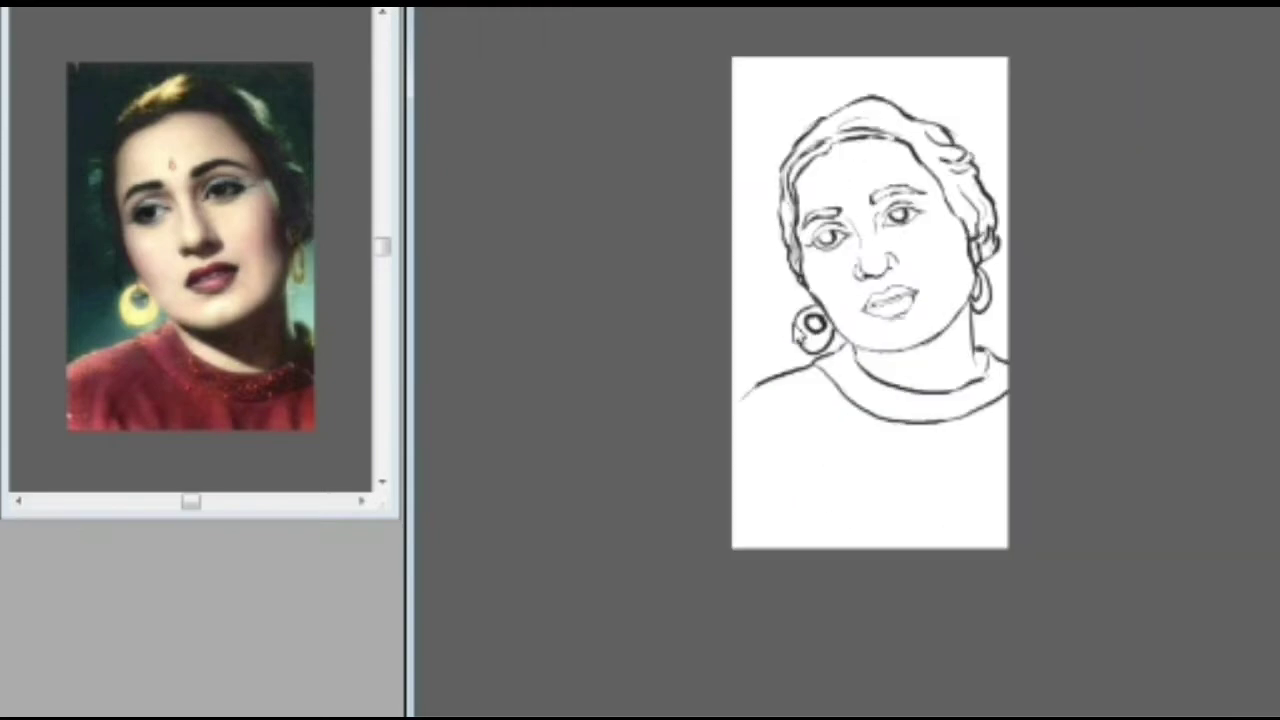
key("ctrl+plus")
key("ctrl+plus")
key("ctrl+plus")
scroll(972, 221, "up", 4)
left_click_drag(799, 191, 808, 220)
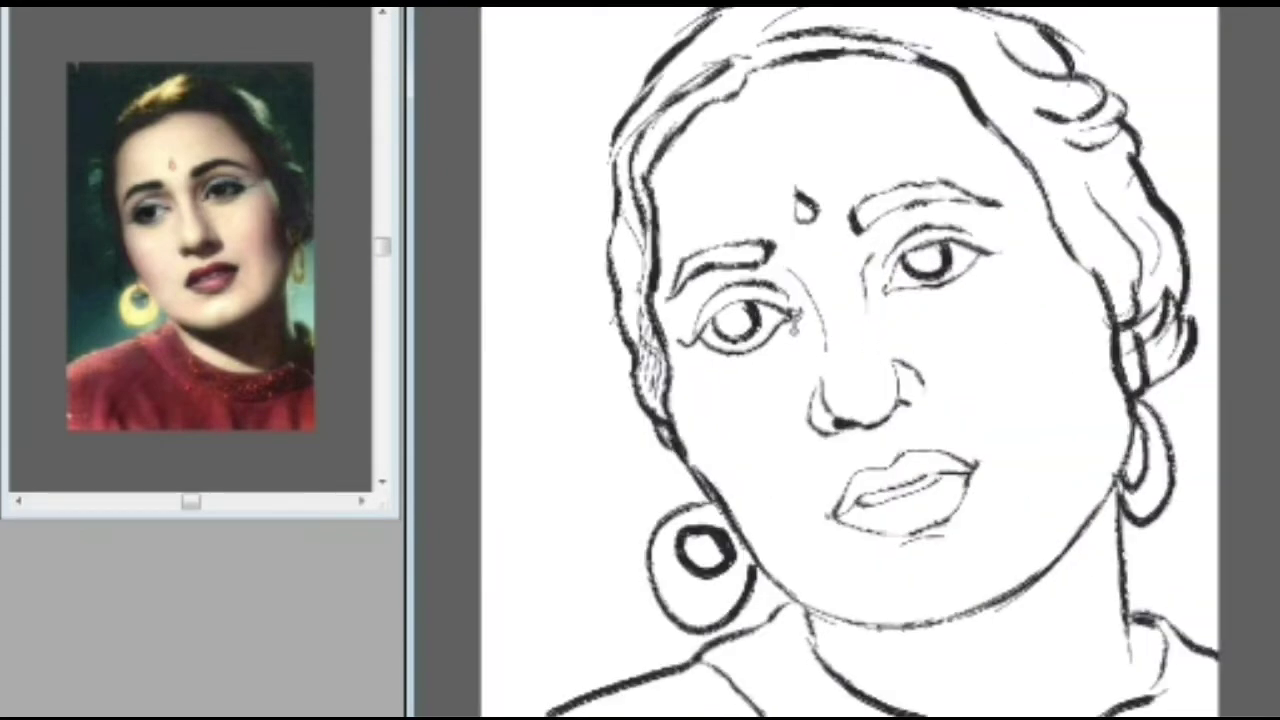
- Paint a flat light peach skin tone, matched to the reference photo, over the forehead, eye area, nose and right cheek
key("ctrl+minus")
key("ctrl+a")
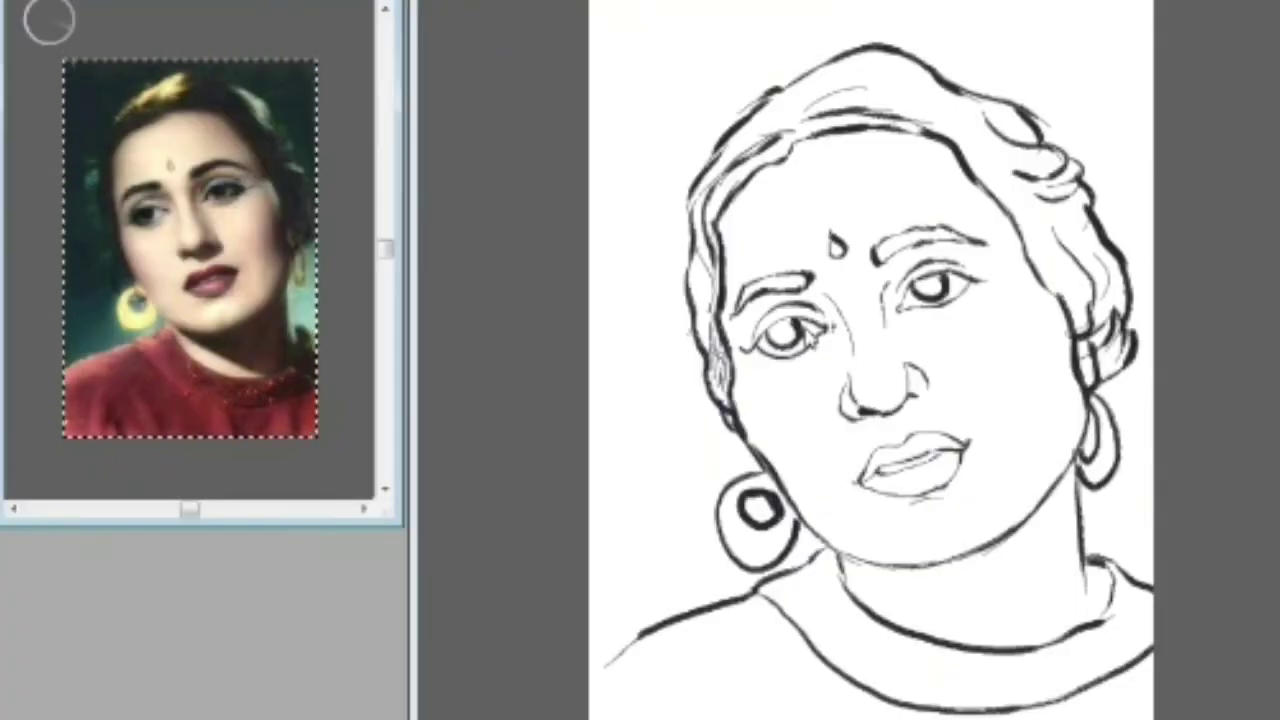
mouse_move(803, 244)
left_mouse_down()
mouse_move(850, 218)
mouse_move(854, 258)
left_mouse_up()
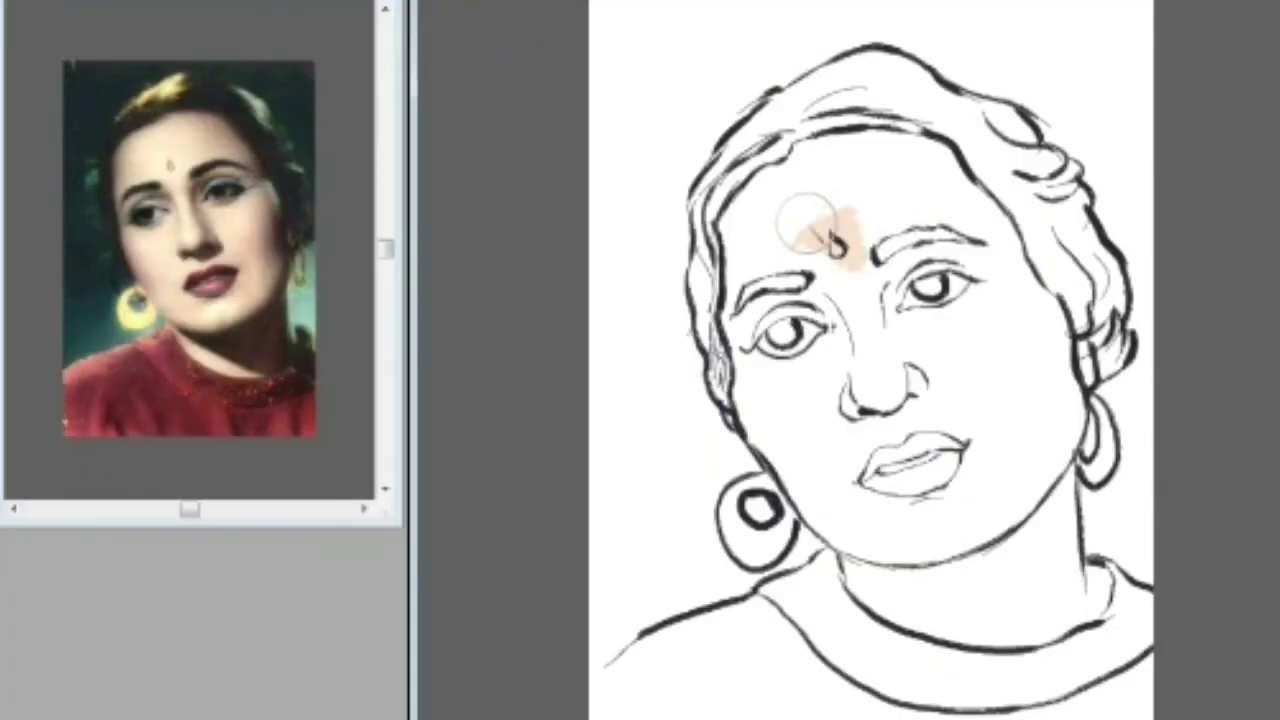
mouse_move(805, 222)
left_mouse_down()
mouse_move(892, 290)
mouse_move(932, 420)
mouse_move(867, 350)
mouse_move(812, 182)
mouse_move(809, 148)
mouse_move(877, 148)
mouse_move(830, 195)
left_mouse_up()
left_click_drag(848, 718, 880, 718)
key("ctrl+plus")
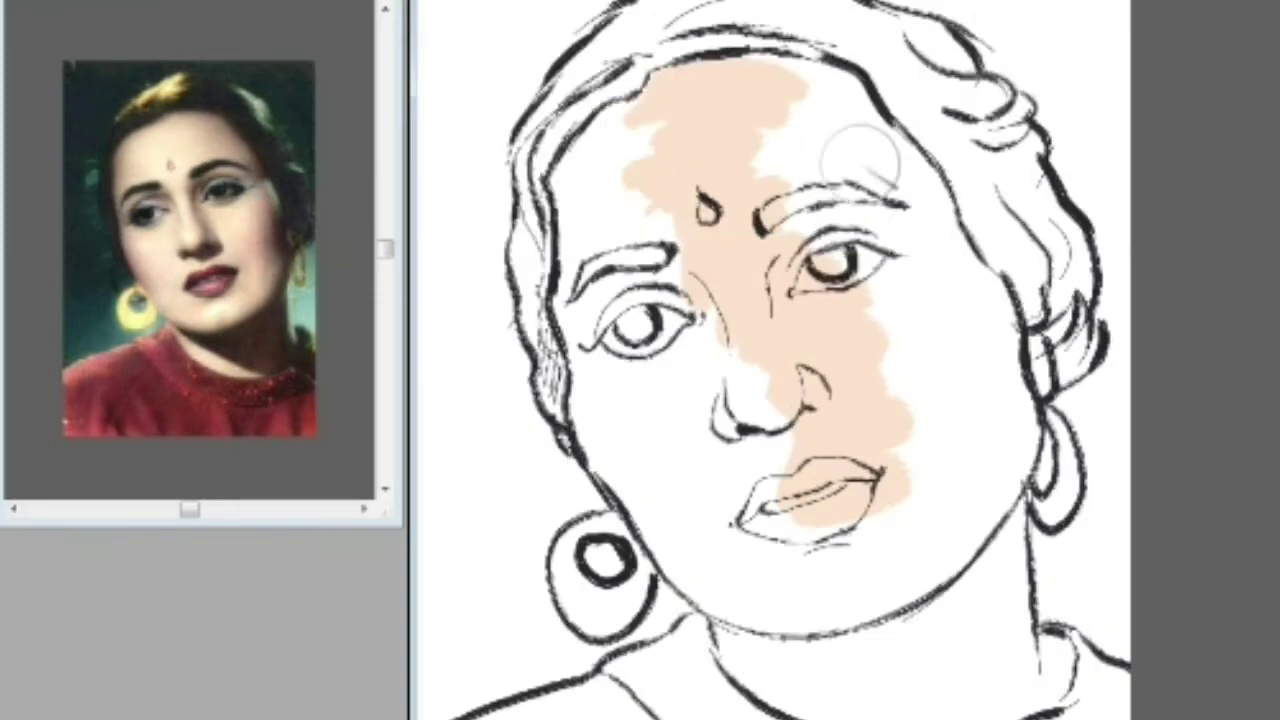
mouse_move(860, 155)
left_mouse_down()
mouse_move(816, 195)
mouse_move(766, 90)
mouse_move(751, 85)
mouse_move(778, 68)
mouse_move(796, 110)
mouse_move(844, 88)
mouse_move(856, 130)
mouse_move(906, 150)
mouse_move(856, 175)
mouse_move(896, 140)
mouse_move(921, 205)
mouse_move(876, 218)
mouse_move(891, 295)
mouse_move(931, 190)
mouse_move(981, 315)
mouse_move(996, 405)
mouse_move(936, 315)
mouse_move(966, 465)
mouse_move(844, 613)
mouse_move(928, 562)
mouse_move(969, 430)
mouse_move(1010, 438)
mouse_move(899, 369)
left_mouse_up()
mouse_move(630, 140)
left_mouse_down()
mouse_move(650, 100)
mouse_move(565, 180)
mouse_move(600, 220)
mouse_move(565, 280)
mouse_move(640, 330)
mouse_move(570, 320)
mouse_move(690, 370)
mouse_move(608, 409)
mouse_move(760, 385)
left_mouse_up()
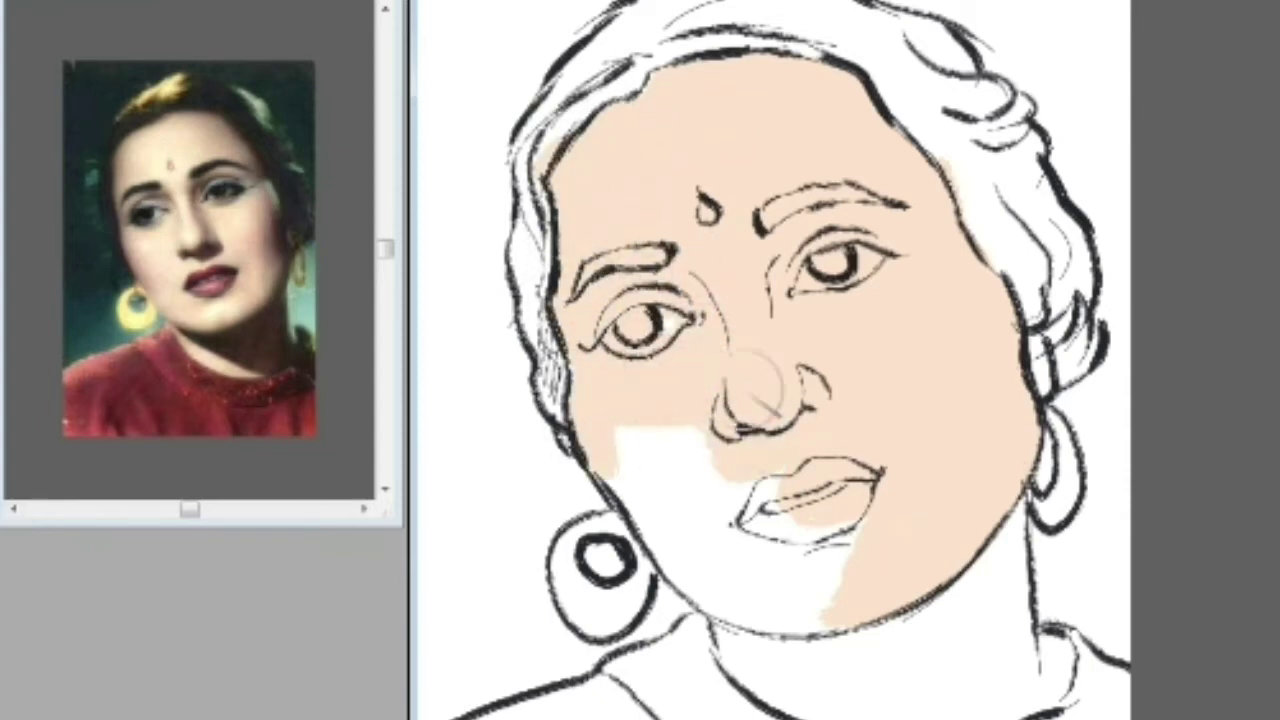
- Fill the left cheek, mouth area, chin and neck with the same peach skin tone
mouse_move(622, 422)
left_mouse_down()
mouse_move(657, 425)
mouse_move(680, 475)
mouse_move(782, 538)
mouse_move(850, 545)
left_mouse_up()
scroll(774, 360, "down", 3)
mouse_move(645, 380)
left_mouse_down()
mouse_move(705, 445)
mouse_move(806, 486)
mouse_move(834, 523)
mouse_move(922, 515)
mouse_move(990, 440)
mouse_move(935, 500)
mouse_move(915, 595)
mouse_move(1015, 520)
mouse_move(1045, 565)
left_mouse_up()
scroll(774, 360, "up", 3)
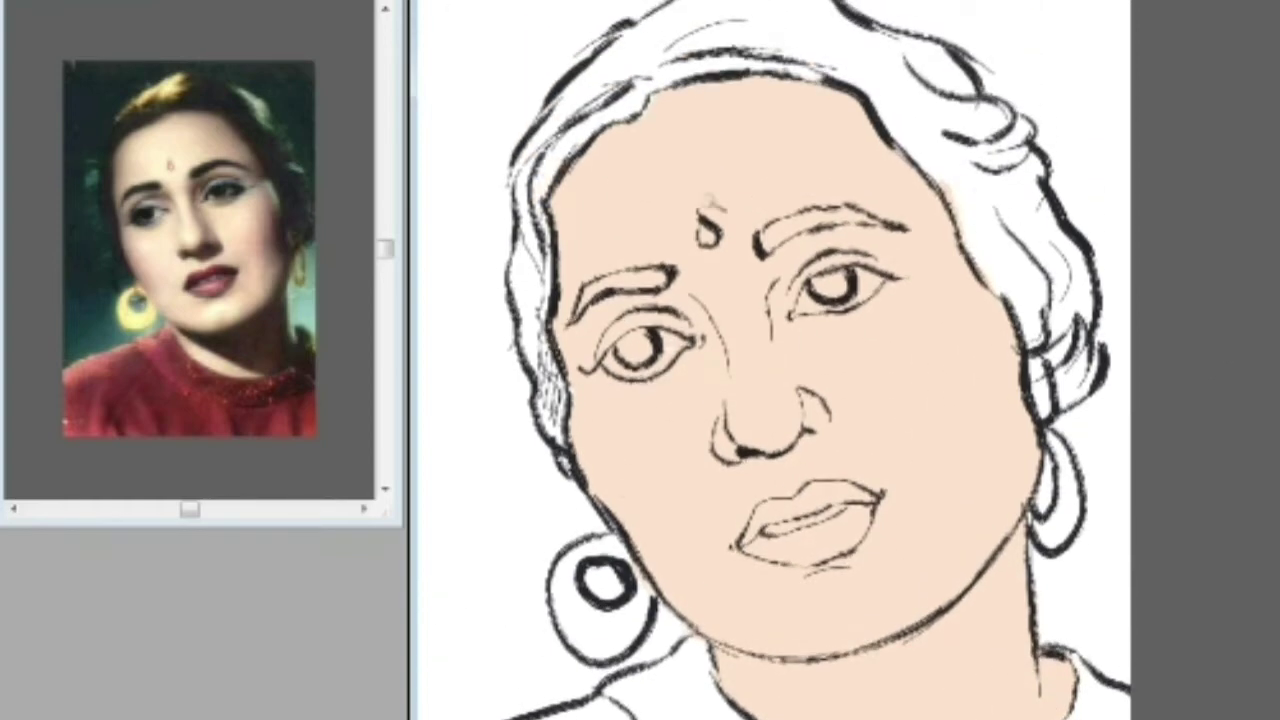
scroll(1062, 425, "down", 3)
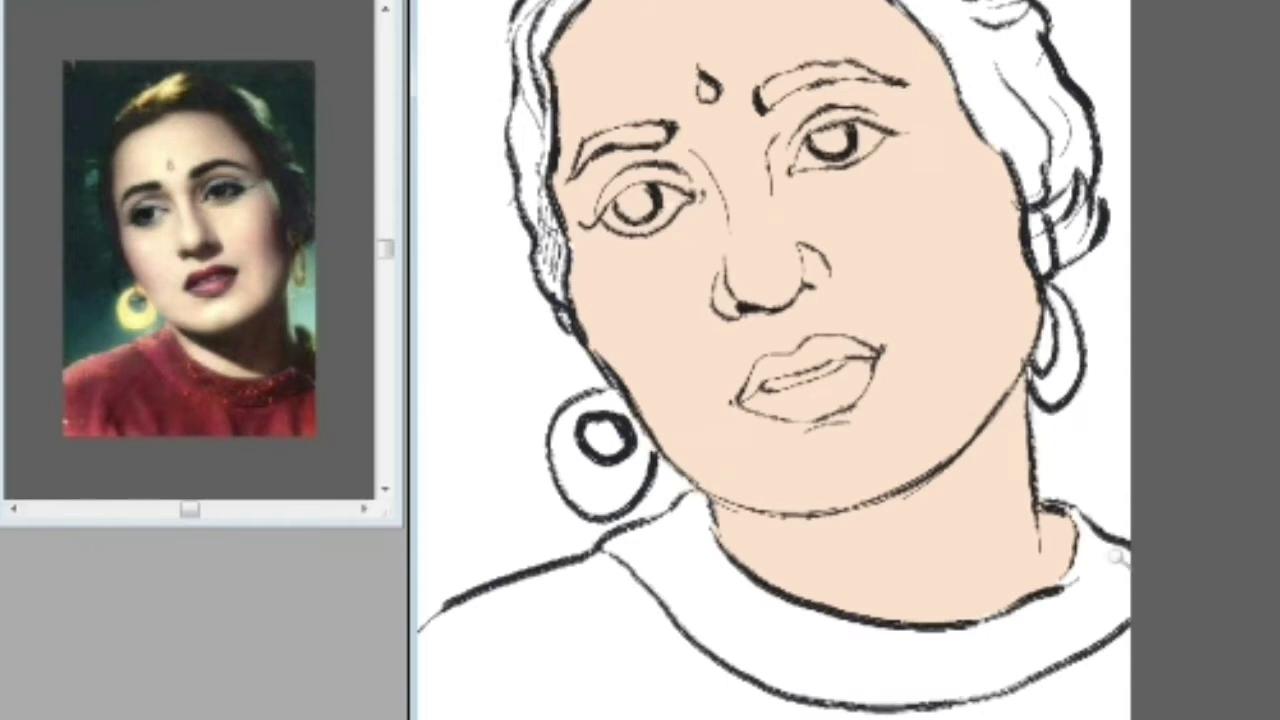
- Fill the crown and the right side of the hair, including the curls, with a flat blue-black
scroll(1115, 555, "up", 3)
mouse_move(700, 251)
left_mouse_down()
mouse_move(643, 171)
mouse_move(535, 250)
mouse_move(628, 230)
mouse_move(591, 254)
left_mouse_up()
mouse_move(960, 298)
left_mouse_down()
mouse_move(906, 296)
mouse_move(1006, 357)
mouse_move(986, 409)
mouse_move(1011, 377)
left_mouse_up()
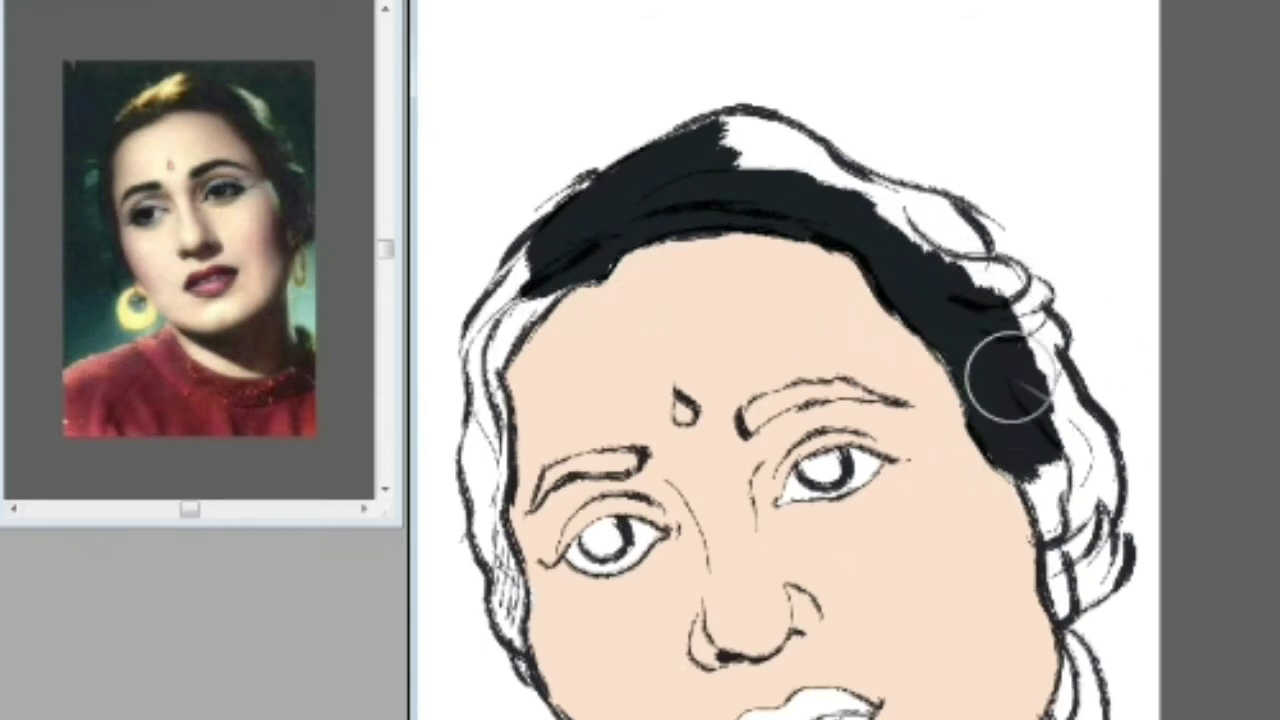
left_click_drag(903, 277, 963, 349)
mouse_move(617, 238)
left_mouse_down()
mouse_move(530, 314)
mouse_move(674, 166)
mouse_move(877, 194)
mouse_move(950, 222)
mouse_move(1029, 294)
mouse_move(1023, 354)
mouse_move(1072, 492)
mouse_move(1100, 495)
mouse_move(1063, 560)
mouse_move(1103, 534)
mouse_move(1089, 606)
mouse_move(1109, 509)
left_mouse_up()
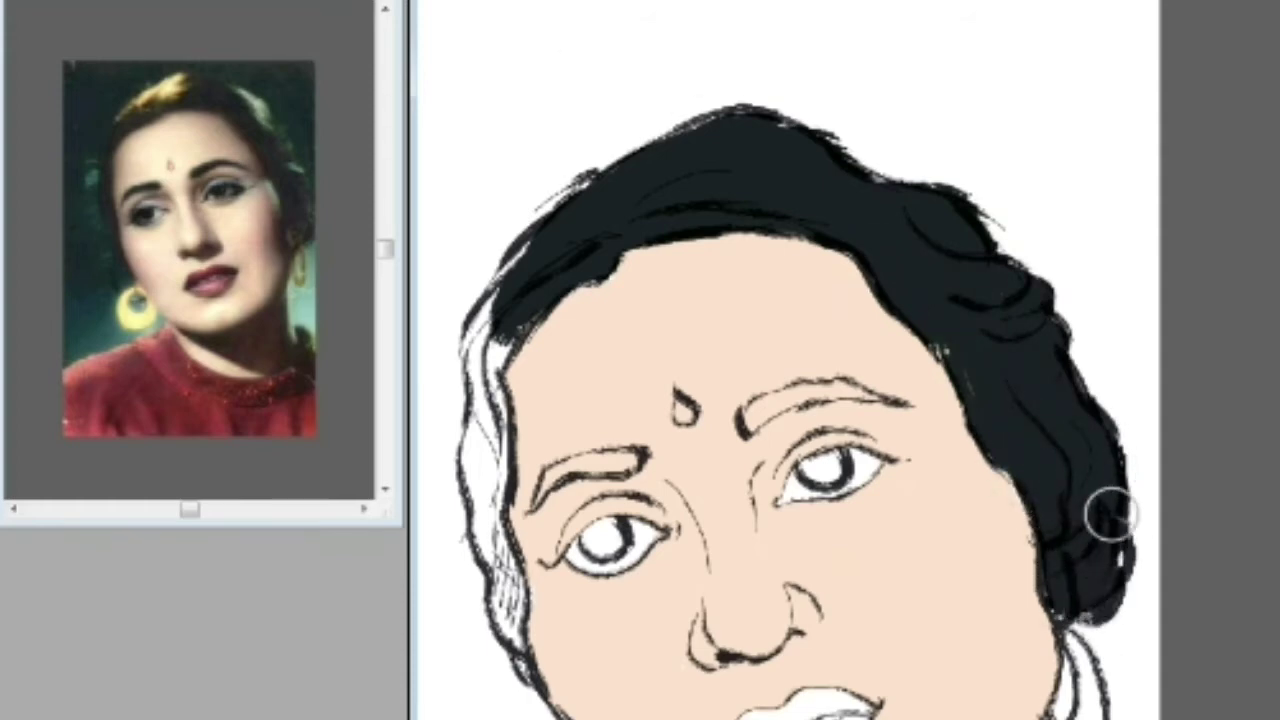
- Fill the left side of the hair down to the ear with the same blue-black and patch the right edge
mouse_move(503, 286)
left_mouse_down()
mouse_move(503, 349)
mouse_move(480, 357)
mouse_move(491, 397)
mouse_move(474, 451)
mouse_move(500, 448)
left_mouse_up()
key("ctrl+minus")
scroll(799, 364, "down", 3)
left_click_drag(534, 373, 566, 520)
left_click_drag(1041, 236, 1057, 247)
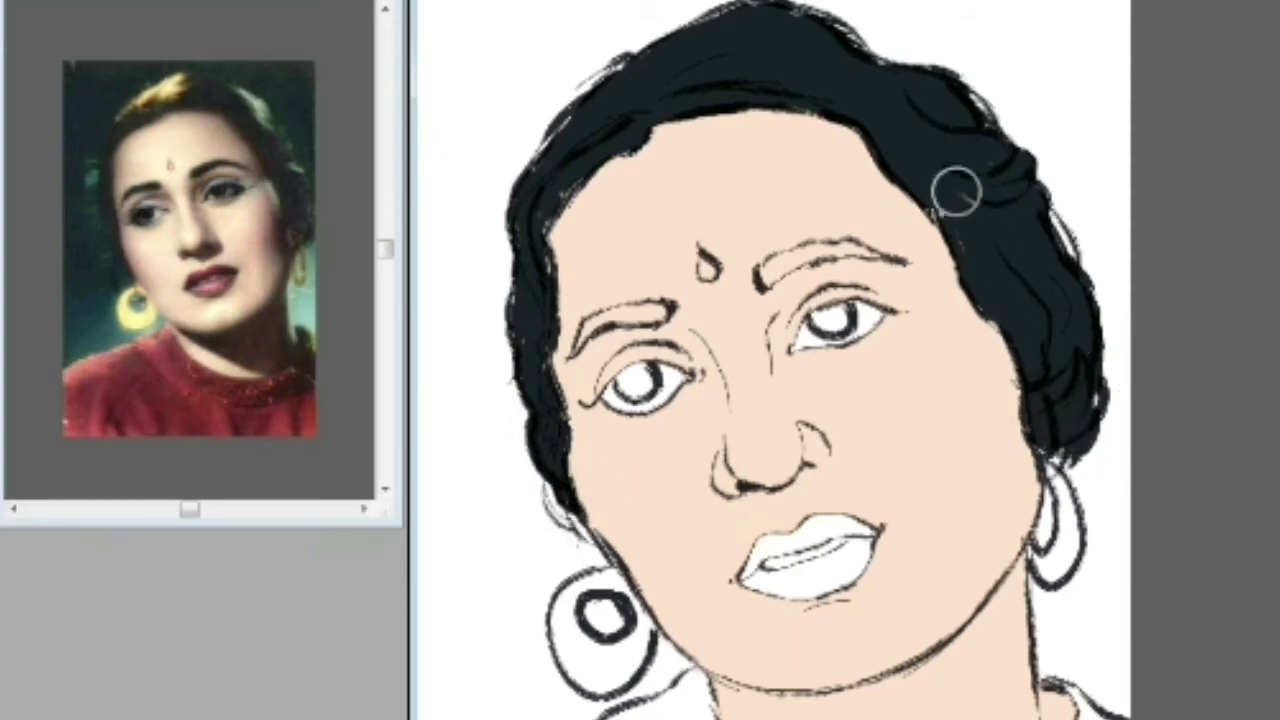
- Tidy the hair's upper left edge and paint light grey and white highlight strands over the crown, curls and sides
left_click_drag(606, 83, 570, 118)
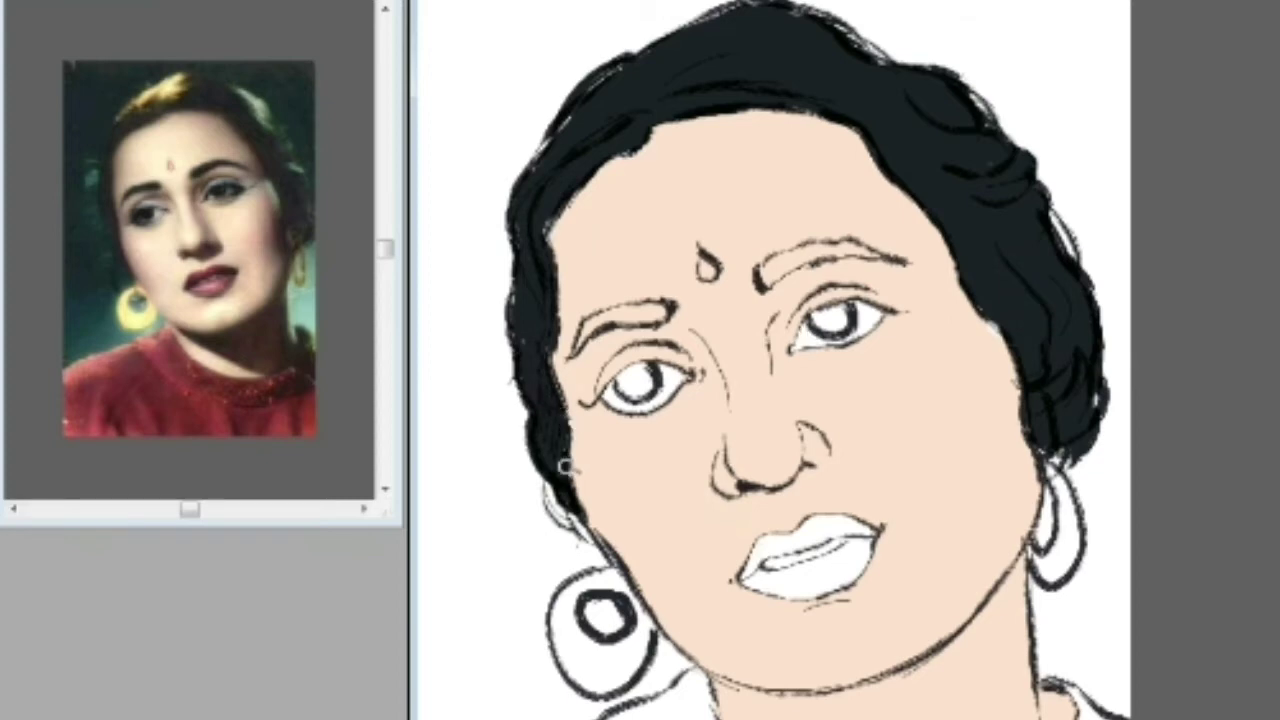
scroll(892, 350, "up", 1)
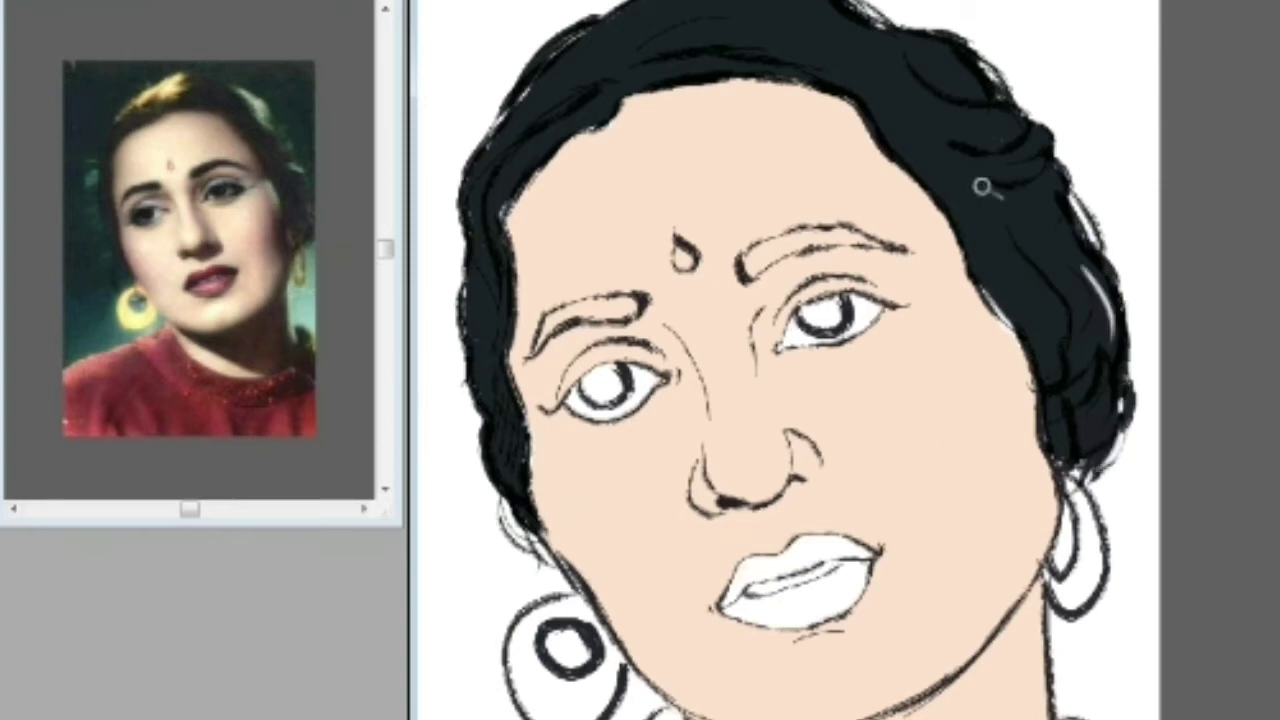
mouse_move(623, 27)
left_mouse_down()
mouse_move(650, 62)
mouse_move(606, 57)
mouse_move(601, 111)
left_mouse_up()
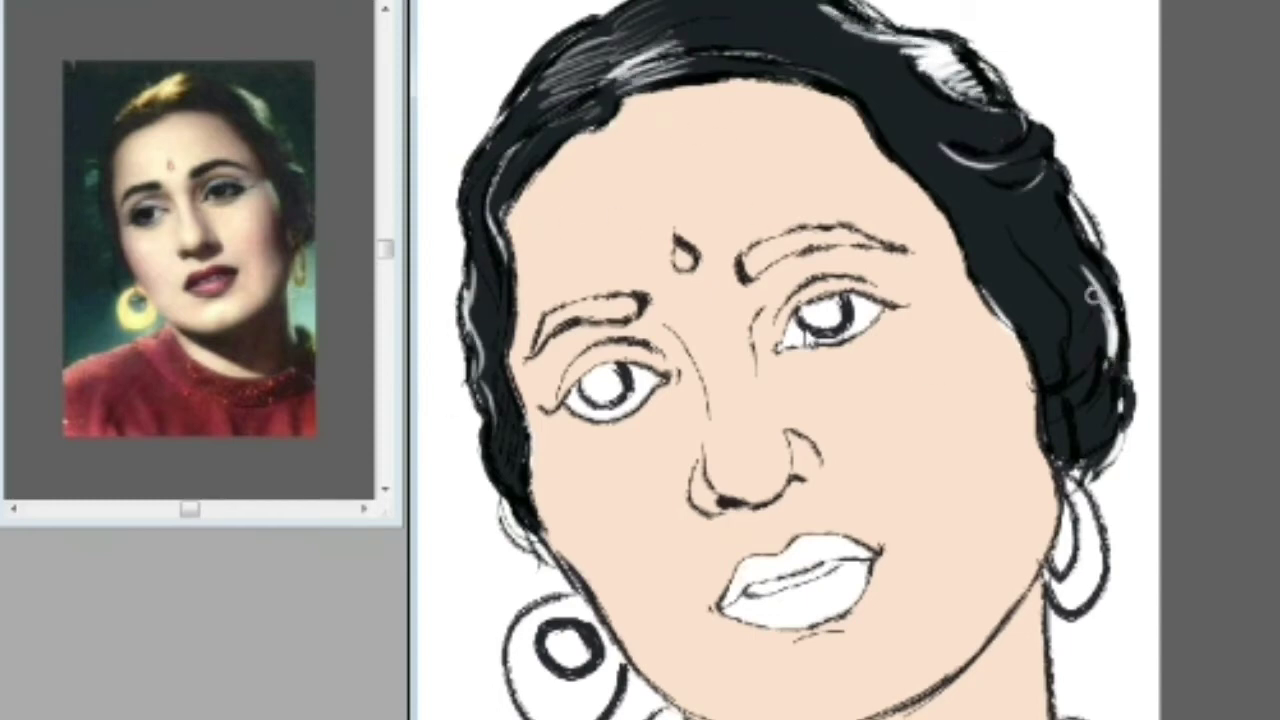
- Paint the collar, shoulders and upper body of the blouse a flat crimson red
mouse_move(610, 446)
left_mouse_down()
mouse_move(605, 423)
mouse_move(691, 378)
mouse_move(705, 404)
mouse_move(620, 491)
mouse_move(966, 509)
mouse_move(727, 541)
mouse_move(934, 563)
mouse_move(1068, 470)
left_mouse_up()
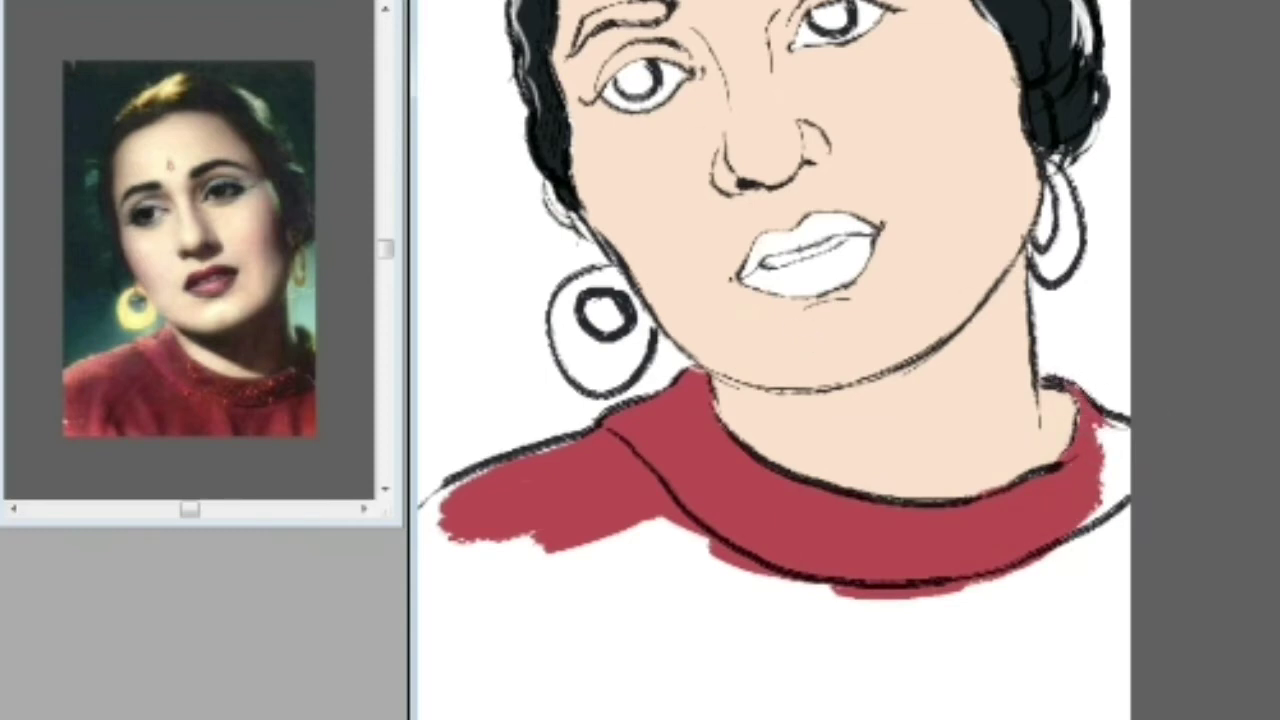
scroll(806, 338, "down", 1)
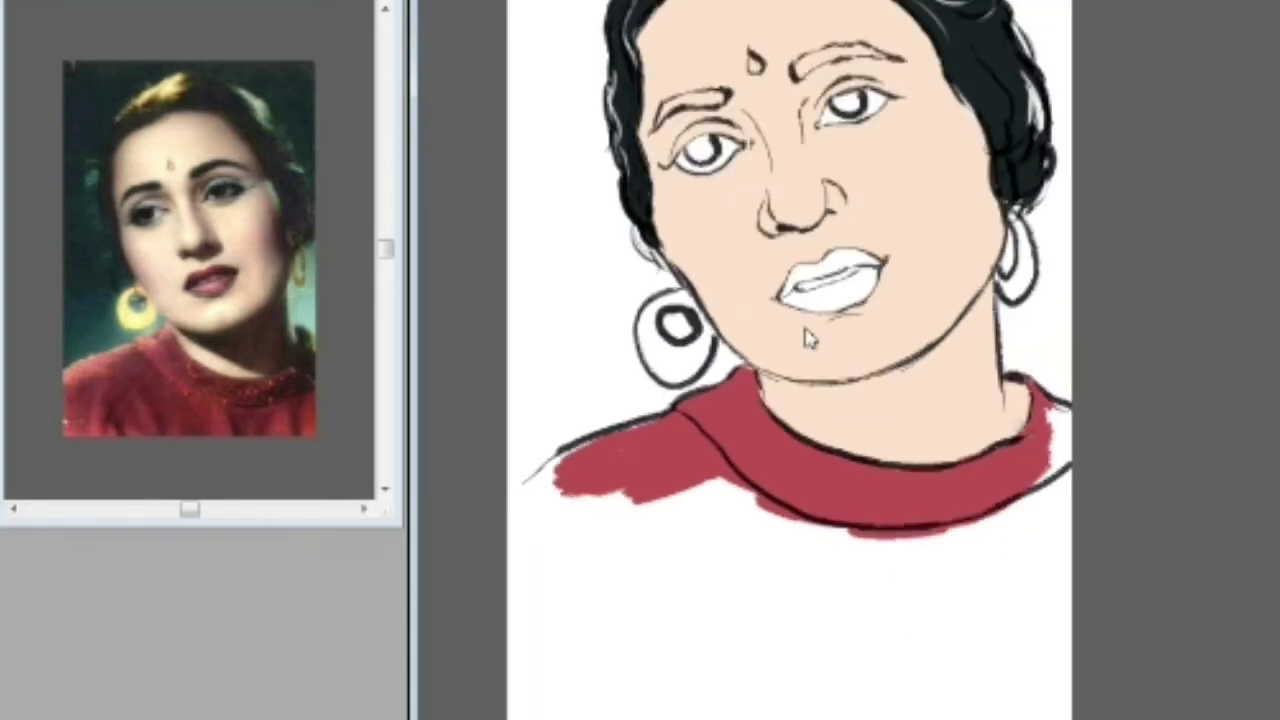
mouse_move(1068, 447)
left_mouse_down()
mouse_move(1050, 419)
mouse_move(1062, 414)
mouse_move(1052, 487)
mouse_move(955, 545)
mouse_move(991, 572)
mouse_move(1051, 482)
mouse_move(962, 557)
mouse_move(741, 487)
left_mouse_up()
mouse_move(603, 443)
left_mouse_down()
mouse_move(532, 497)
mouse_move(640, 516)
mouse_move(564, 478)
mouse_move(620, 450)
mouse_move(578, 511)
mouse_move(863, 563)
mouse_move(1008, 574)
mouse_move(650, 516)
mouse_move(702, 584)
mouse_move(518, 502)
mouse_move(509, 522)
mouse_move(515, 505)
mouse_move(501, 509)
mouse_move(869, 611)
mouse_move(1025, 592)
mouse_move(930, 592)
mouse_move(988, 635)
mouse_move(1115, 626)
mouse_move(746, 655)
mouse_move(554, 619)
mouse_move(629, 559)
mouse_move(482, 649)
mouse_move(490, 674)
mouse_move(1010, 592)
left_mouse_up()
left_click(910, 567, "alt")
mouse_move(911, 568)
left_mouse_down()
mouse_move(989, 578)
mouse_move(799, 541)
mouse_move(800, 566)
mouse_move(670, 564)
mouse_move(980, 557)
mouse_move(998, 508)
mouse_move(1029, 624)
mouse_move(916, 568)
mouse_move(956, 650)
mouse_move(802, 582)
mouse_move(835, 571)
mouse_move(742, 573)
mouse_move(774, 598)
mouse_move(755, 591)
mouse_move(889, 620)
mouse_move(695, 604)
mouse_move(757, 629)
mouse_move(863, 618)
mouse_move(967, 648)
left_mouse_up()
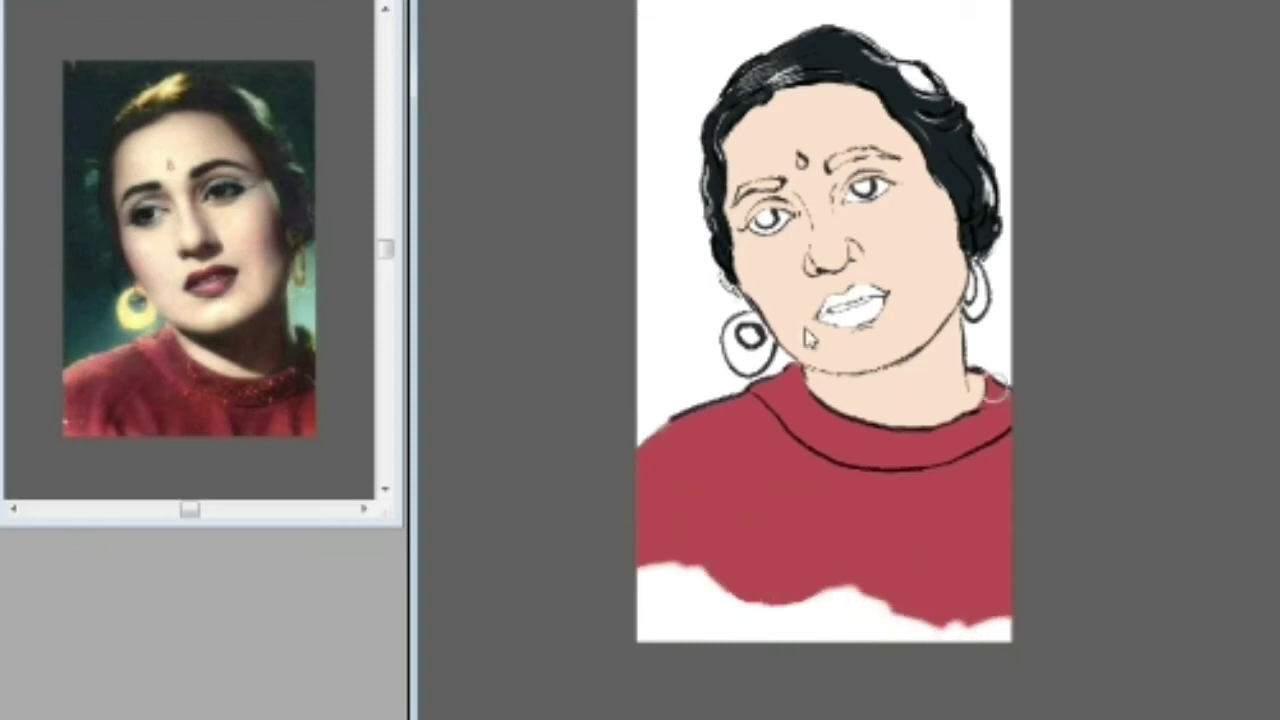
- Fill the right eyebrow with blue-black out to its thin tail and add fine grey hair strokes
key("ctrl+minus")
key("ctrl+minus")
key("ctrl+plus")
key("ctrl+plus")
key("ctrl+plus")
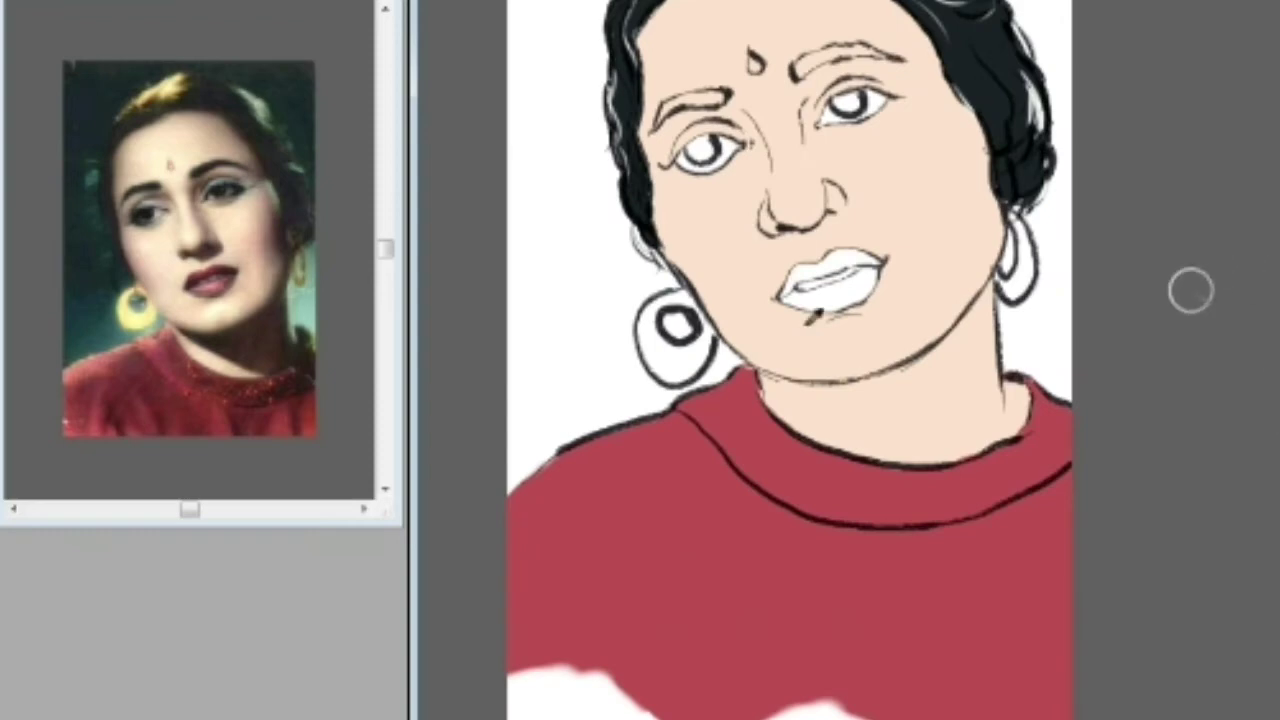
key("ctrl+plus")
scroll(808, 338, "up", 3)
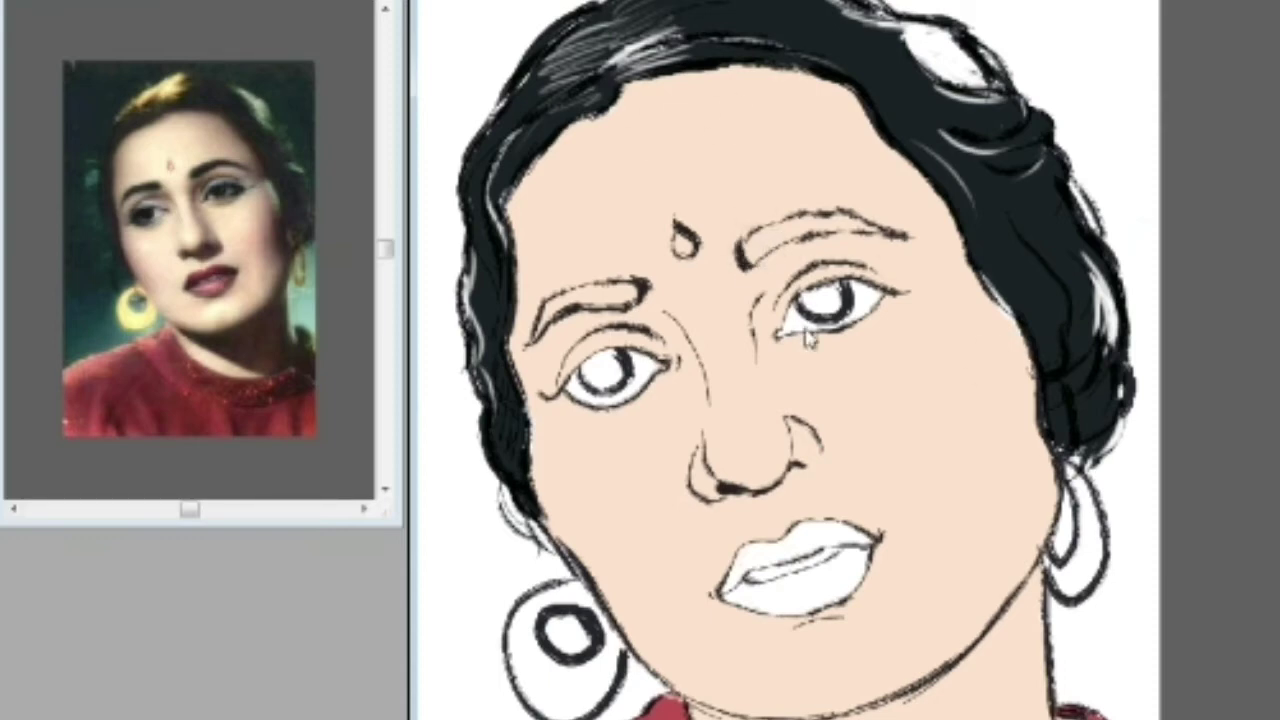
mouse_move(742, 244)
left_mouse_down()
mouse_move(758, 258)
mouse_move(834, 226)
mouse_move(880, 229)
left_mouse_up()
key("bracketleft")
key("ctrl+plus")
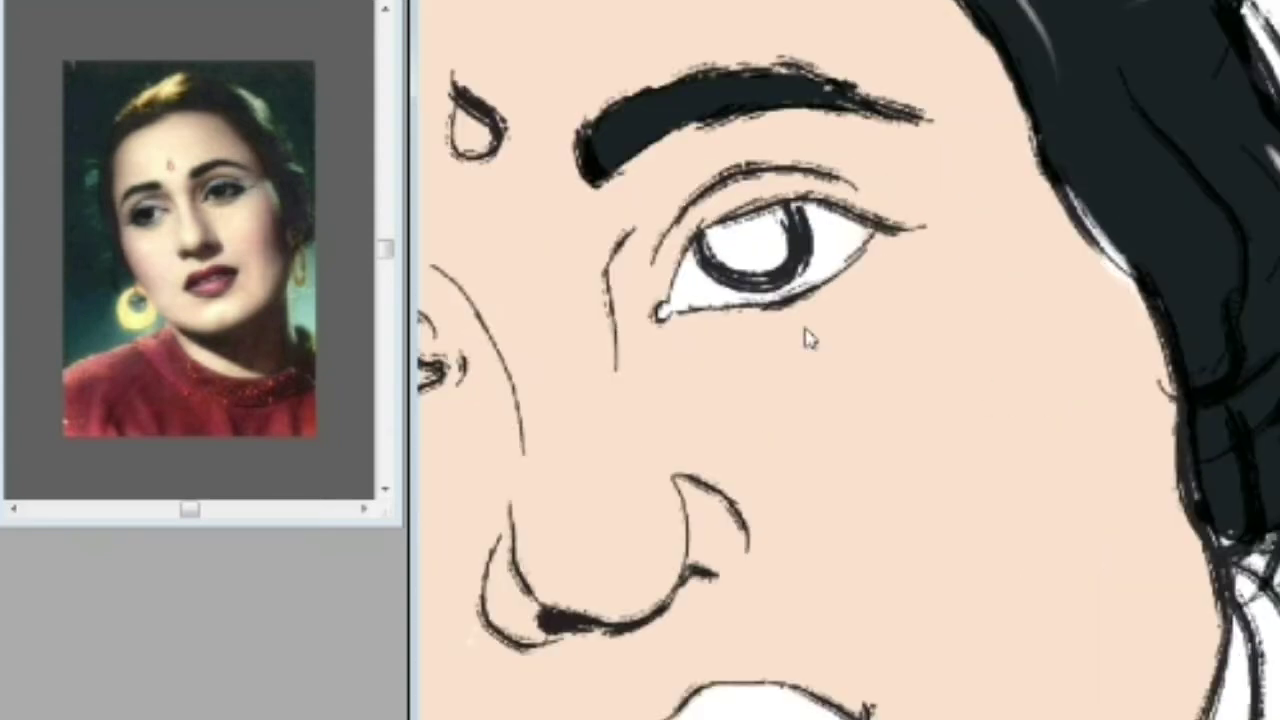
scroll(808, 340, "up", 3)
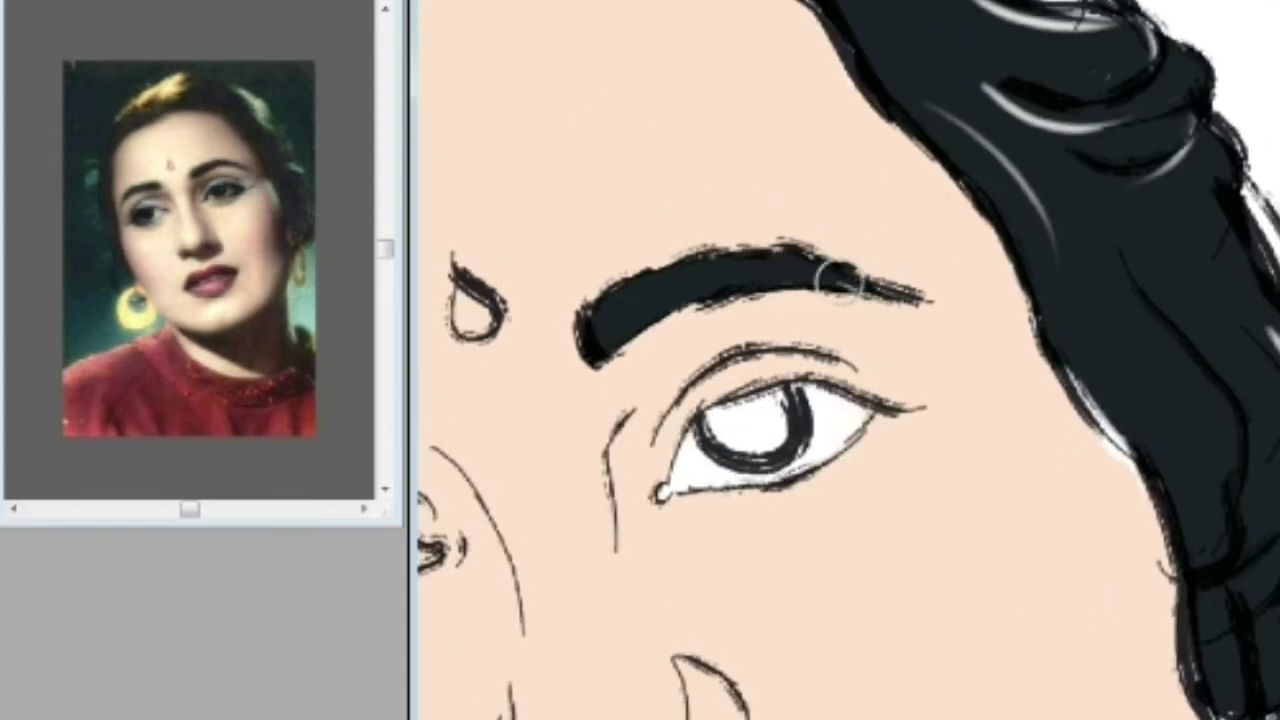
left_click_drag(840, 281, 892, 291)
key("bracketright")
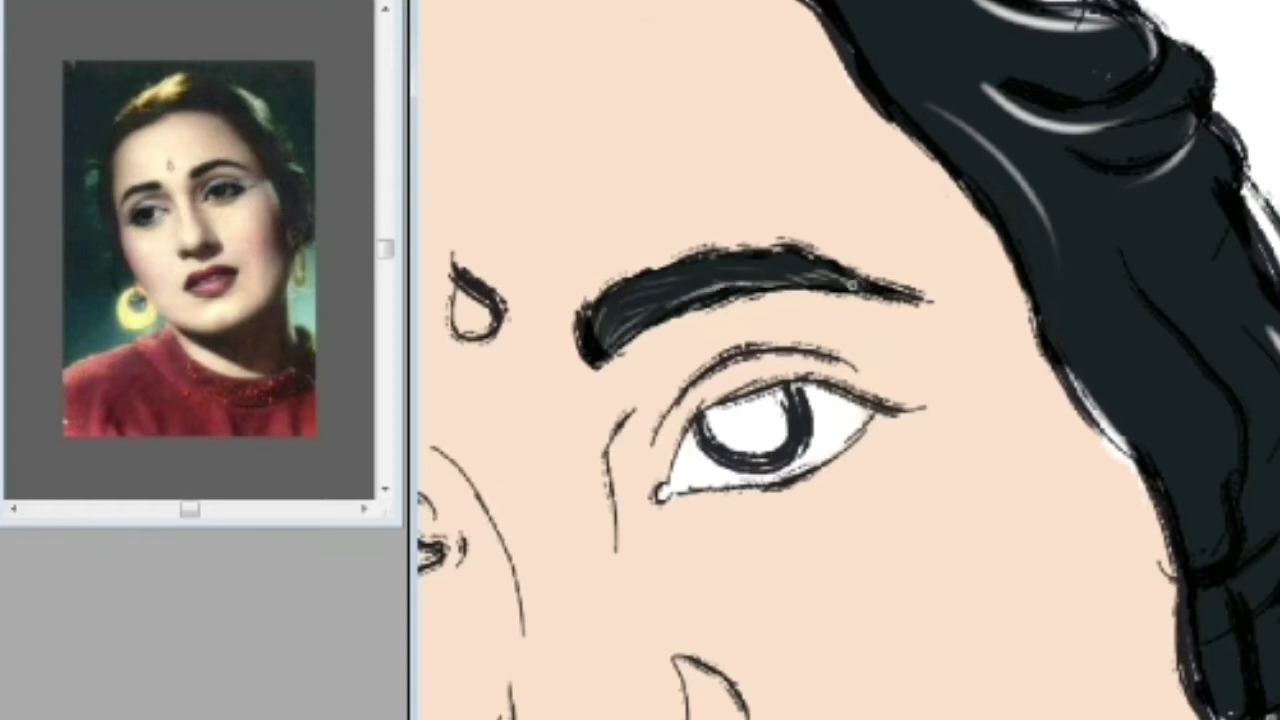
- Fill the left eyebrow with the same blue-black from its inner end to its outer tip
key("ctrl+minus")
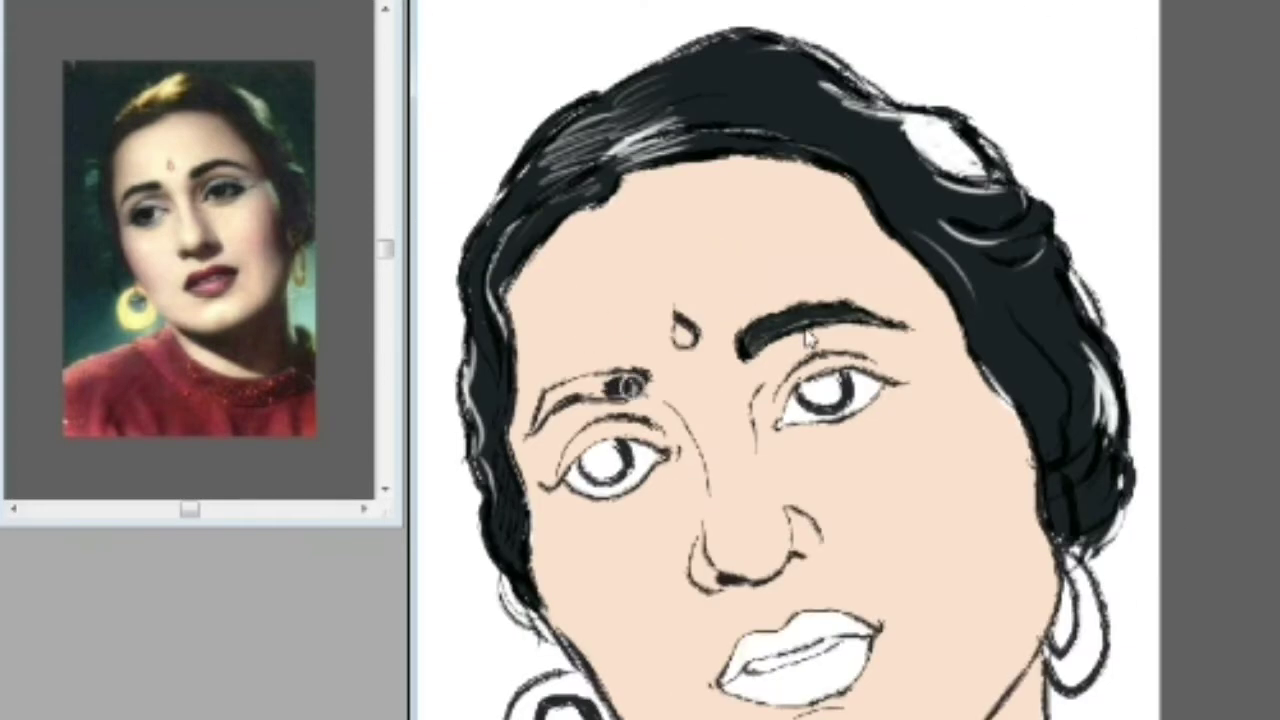
key("ctrl+plus")
left_click_drag(866, 278, 1194, 278)
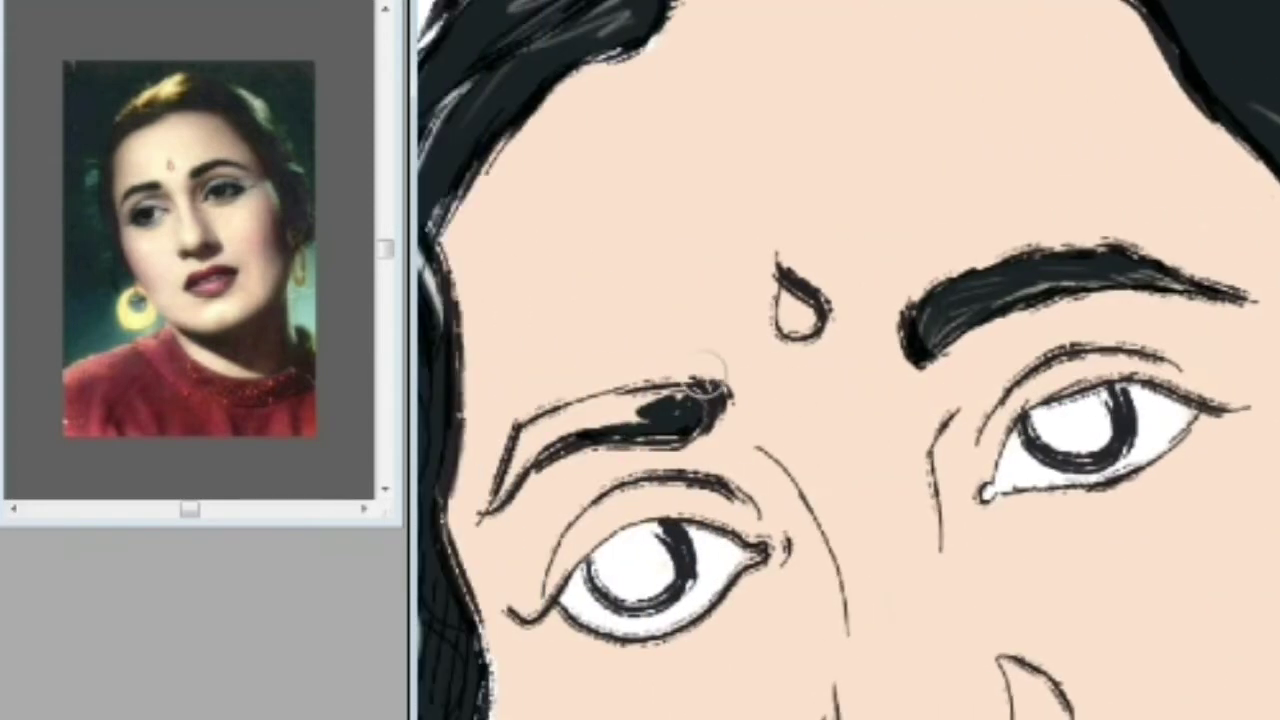
mouse_move(685, 402)
left_mouse_down()
mouse_move(623, 418)
mouse_move(656, 405)
mouse_move(640, 394)
mouse_move(495, 500)
mouse_move(548, 428)
left_mouse_up()
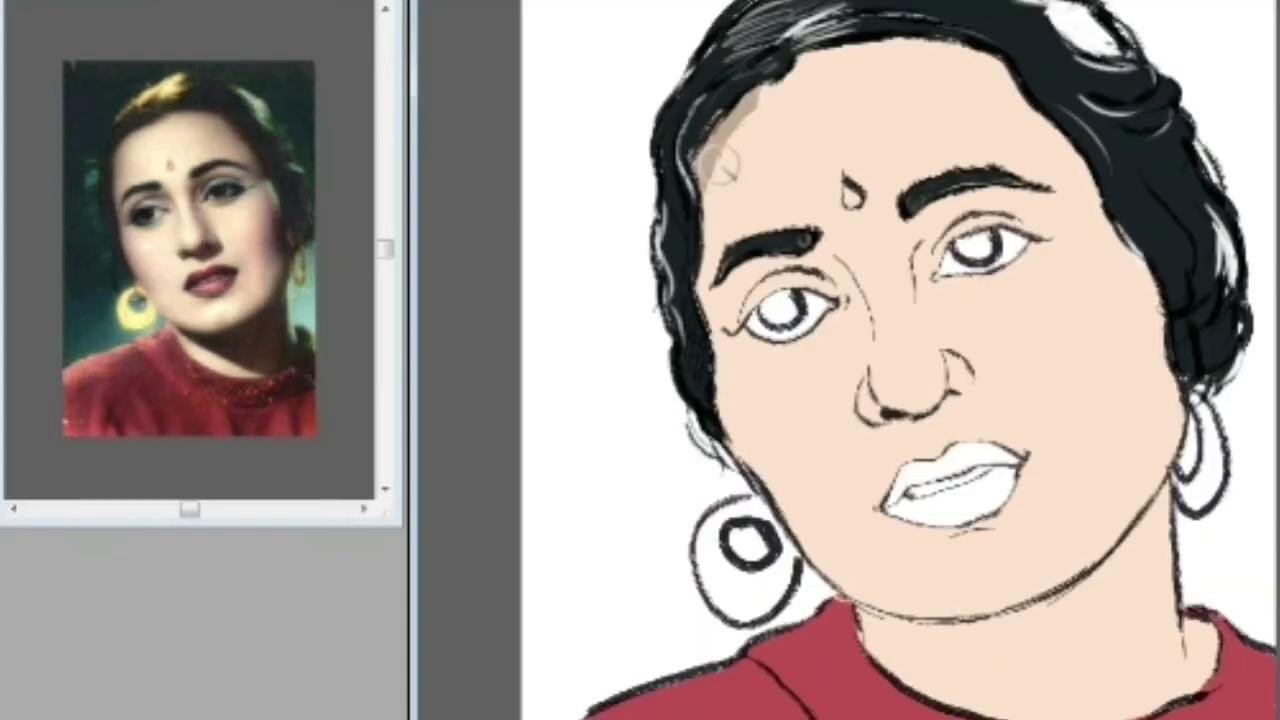
- Paint a brownish-beige shadow on the skin along the forehead hairline and down the left edge of the face
mouse_move(727, 165)
left_mouse_down()
mouse_move(714, 197)
mouse_move(766, 85)
mouse_move(711, 182)
mouse_move(786, 112)
mouse_move(776, 90)
mouse_move(716, 158)
mouse_move(699, 272)
mouse_move(722, 249)
left_mouse_up()
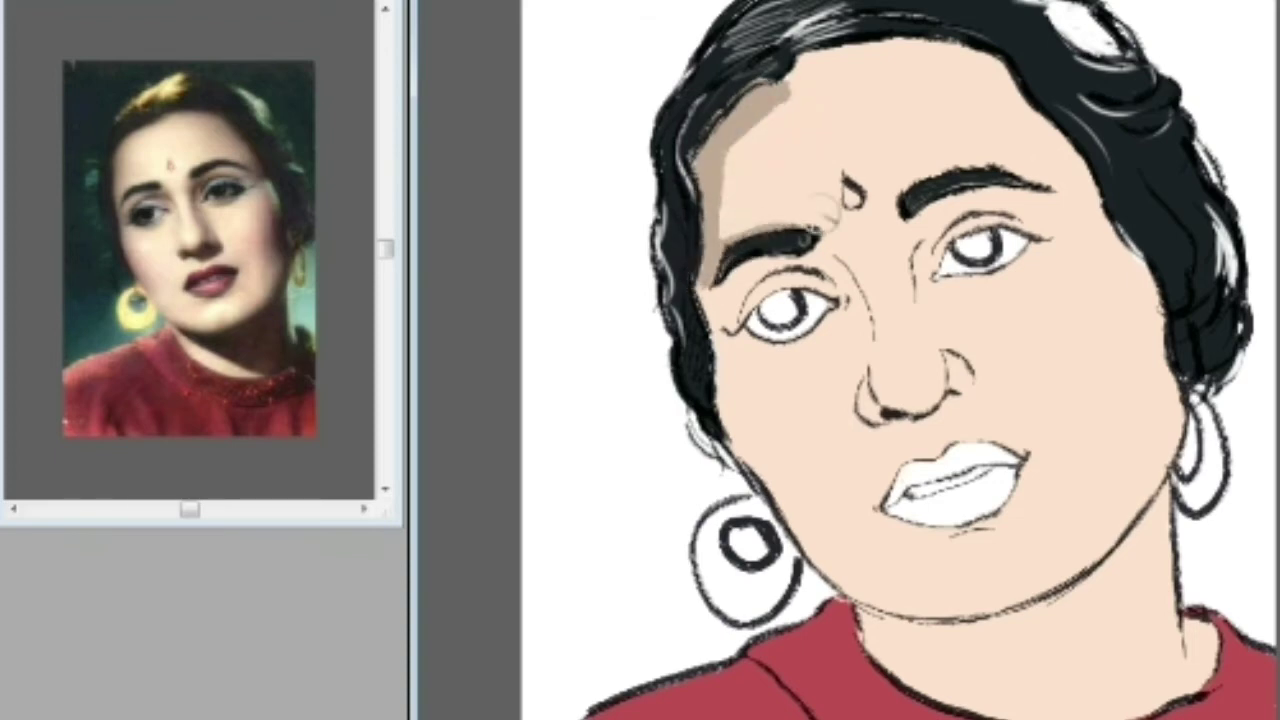
mouse_move(806, 92)
left_mouse_down()
mouse_move(800, 55)
mouse_move(871, 34)
mouse_move(990, 40)
left_mouse_up()
mouse_move(690, 300)
left_mouse_down()
mouse_move(727, 338)
mouse_move(725, 418)
mouse_move(805, 510)
left_mouse_up()
scroll(770, 394, "down", 2)
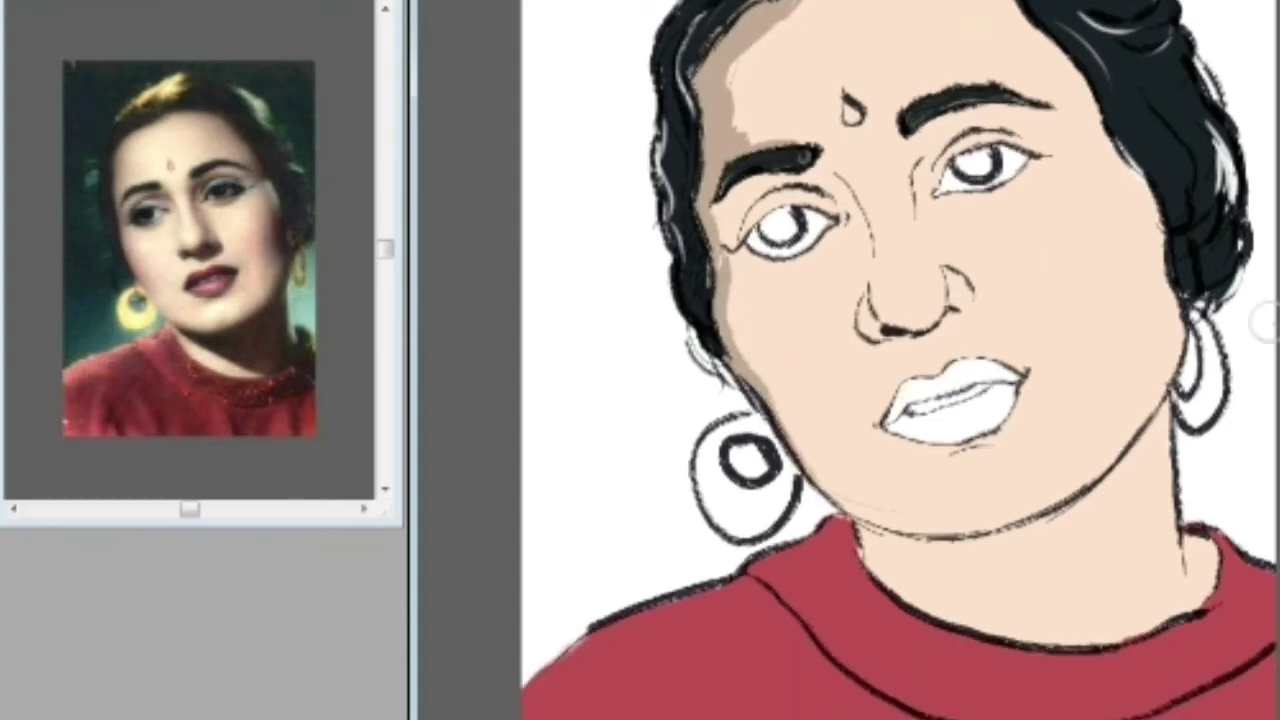
scroll(768, 394, "up", 3)
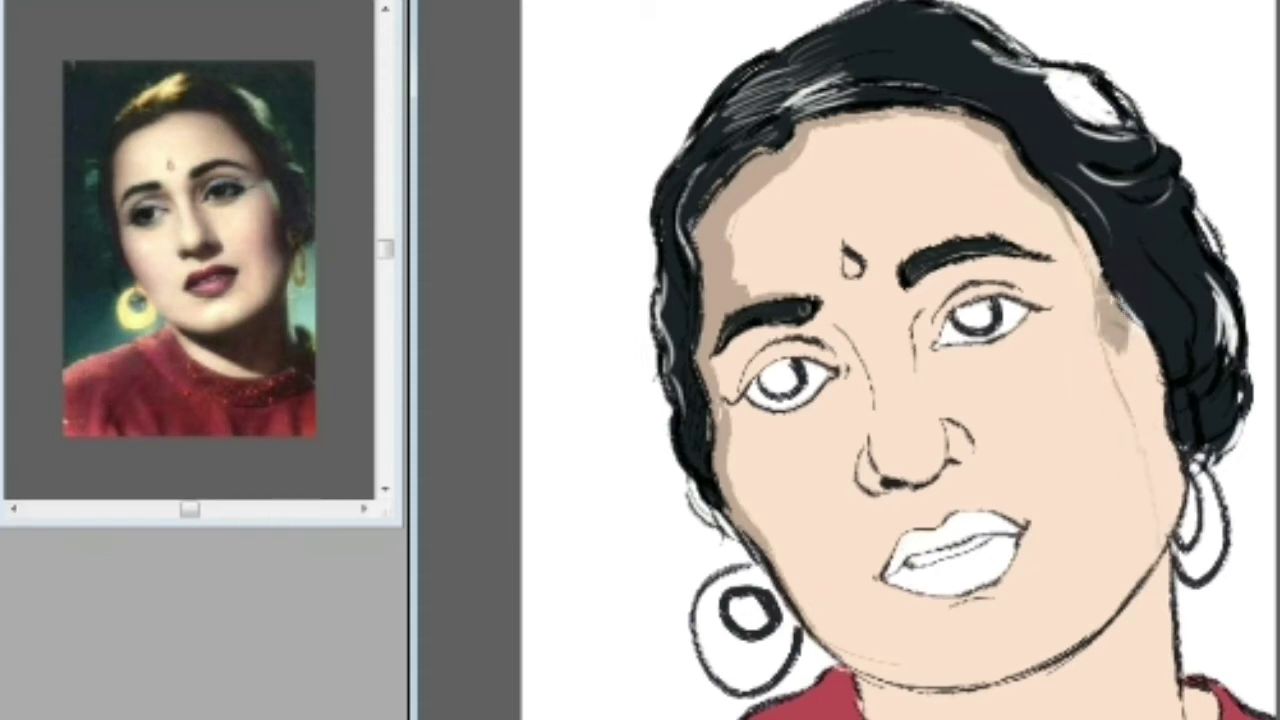
- Shade the right edge of the face, the neck below the jaw, the eye sockets and the nose in brownish beige
mouse_move(1112, 305)
left_mouse_down()
mouse_move(1135, 405)
mouse_move(1140, 360)
mouse_move(1165, 510)
mouse_move(1156, 428)
mouse_move(1162, 530)
left_mouse_up()
left_click_drag(1098, 243, 1045, 203)
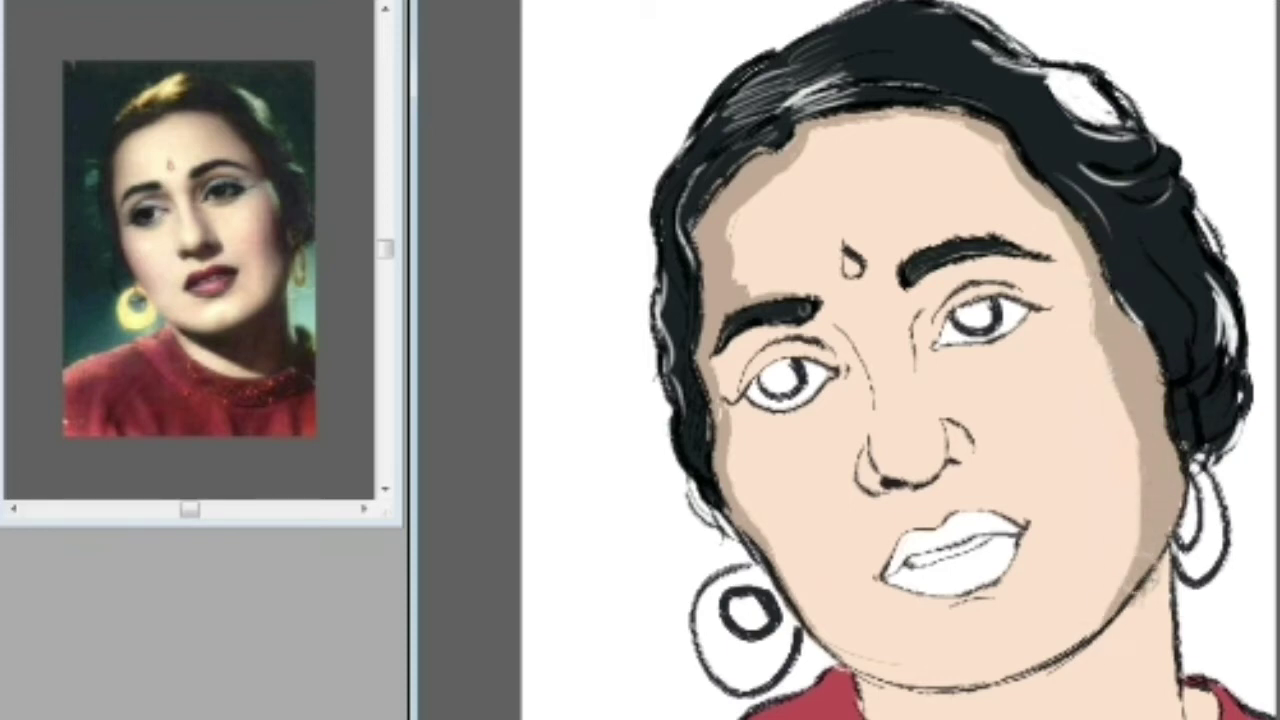
scroll(1168, 443, "down", 5)
mouse_move(868, 402)
left_mouse_down()
mouse_move(948, 454)
mouse_move(1180, 491)
left_mouse_up()
mouse_move(1160, 310)
left_mouse_down()
mouse_move(1142, 369)
mouse_move(1157, 364)
mouse_move(1122, 359)
mouse_move(962, 436)
mouse_move(1027, 419)
mouse_move(1002, 454)
mouse_move(1112, 424)
mouse_move(1027, 454)
mouse_move(1132, 407)
left_mouse_up()
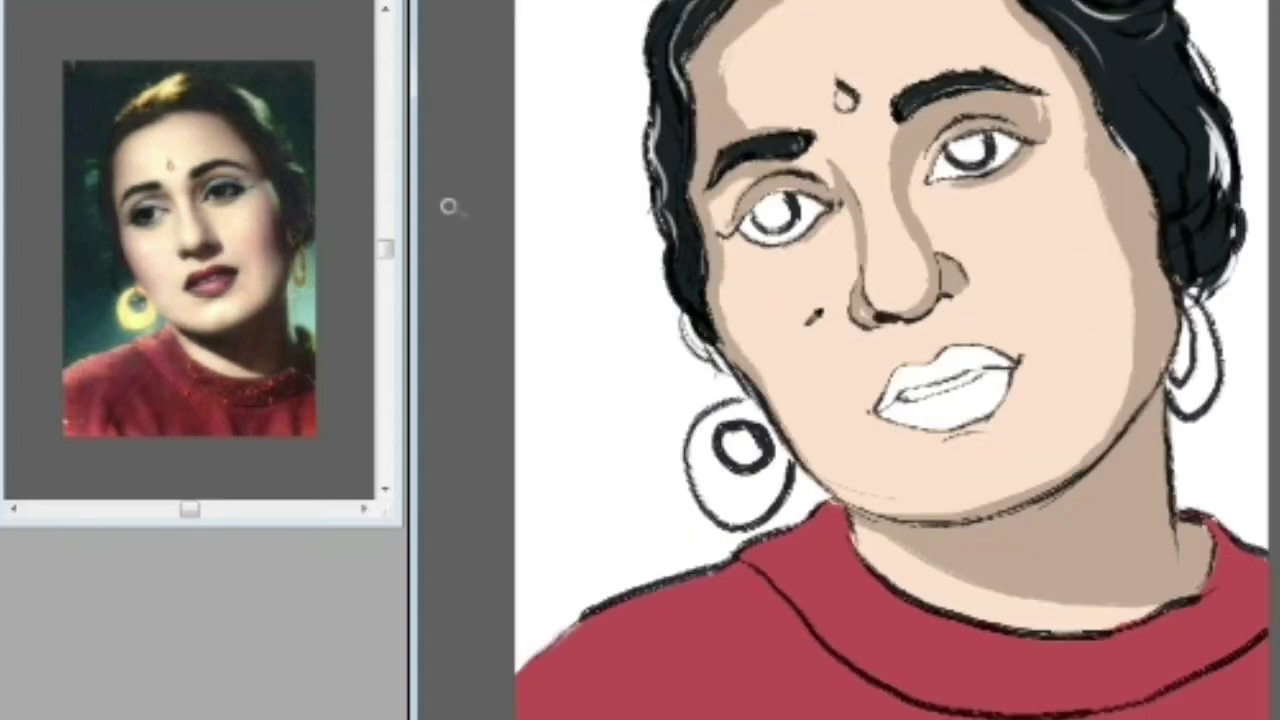
- Colour both earrings a flat light yellow matched to the reference photo, leaving their inner openings white
key("ctrl+Tab")
left_click(742, 491)
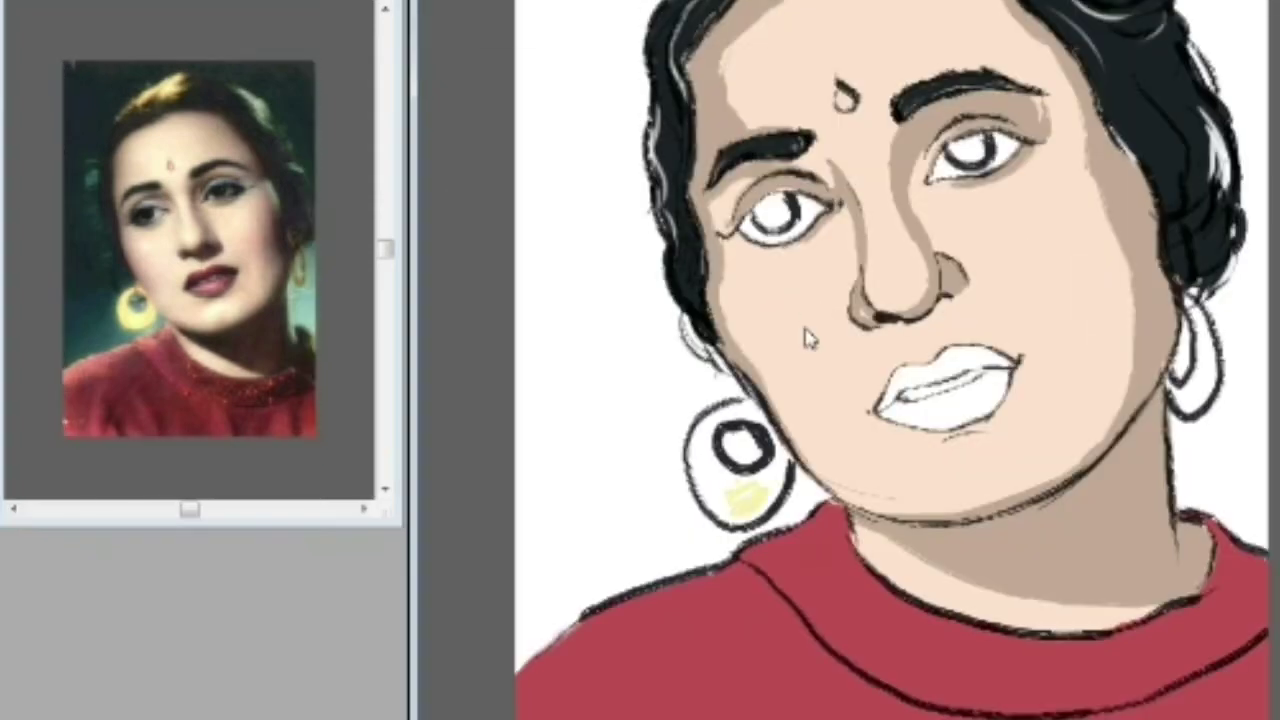
key("ctrl+alt+z")
key("ctrl+alt+z")
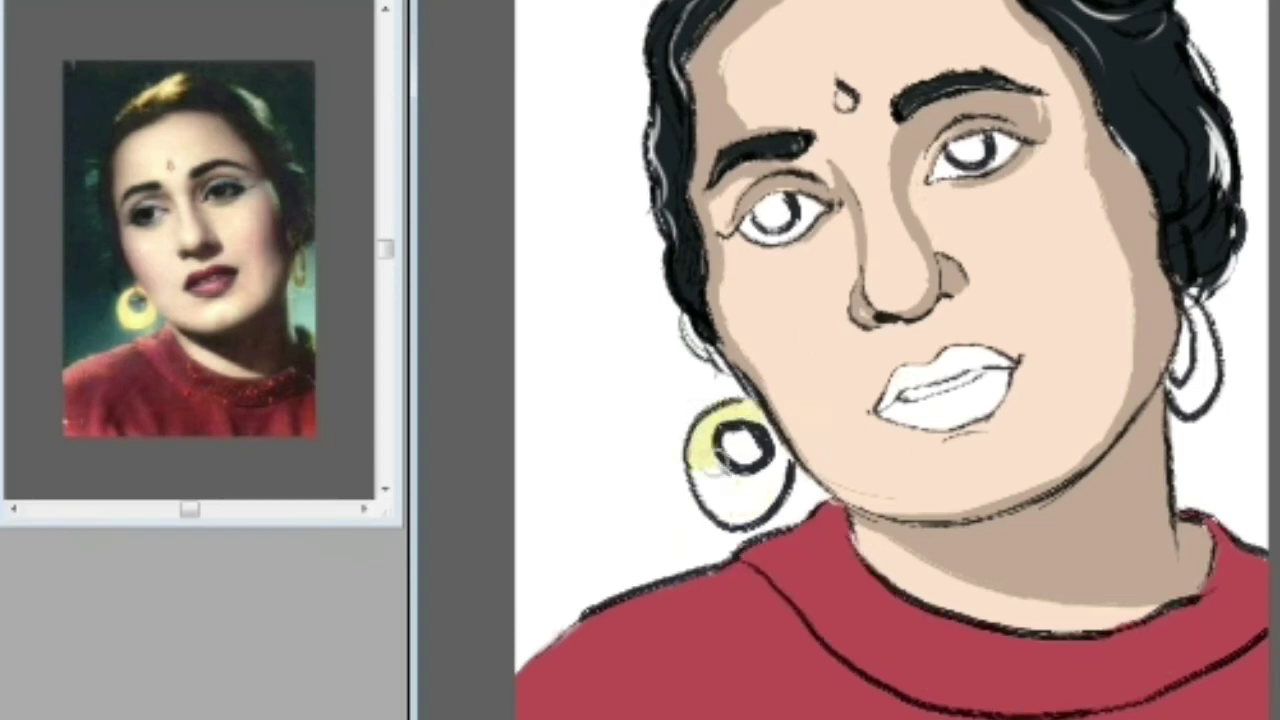
left_click_drag(737, 468, 771, 448)
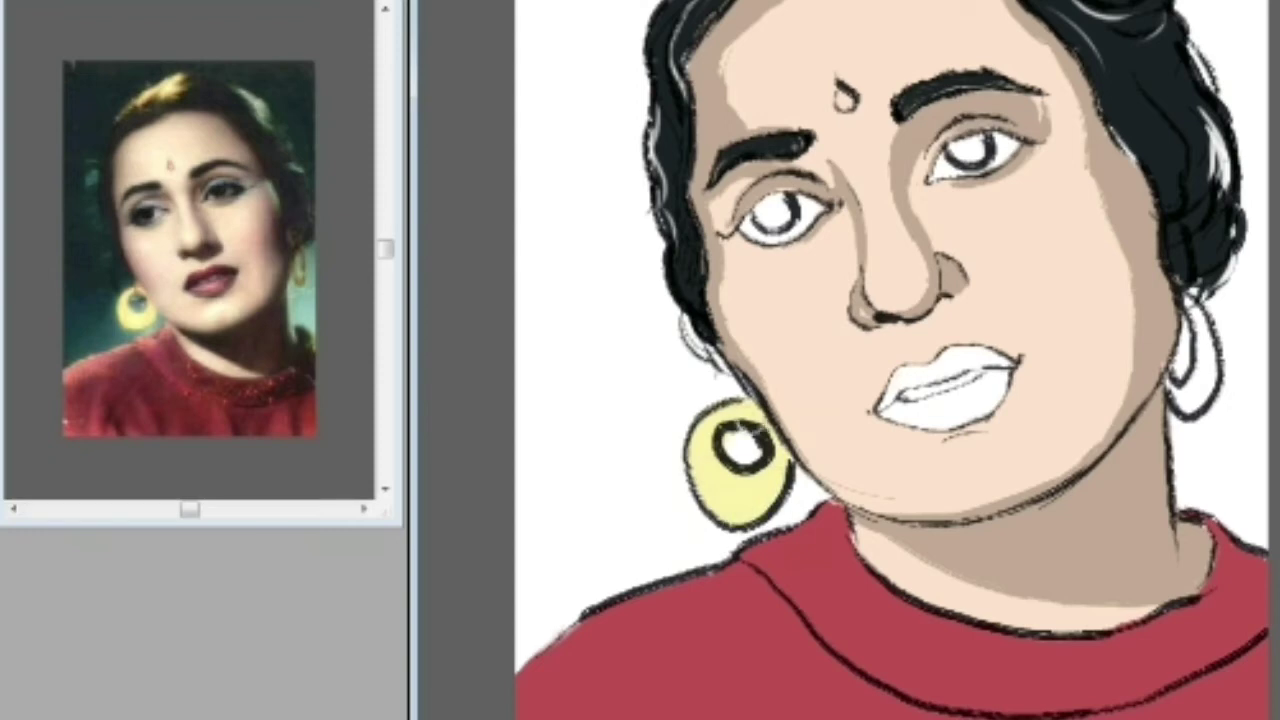
left_click_drag(1196, 300, 1194, 395)
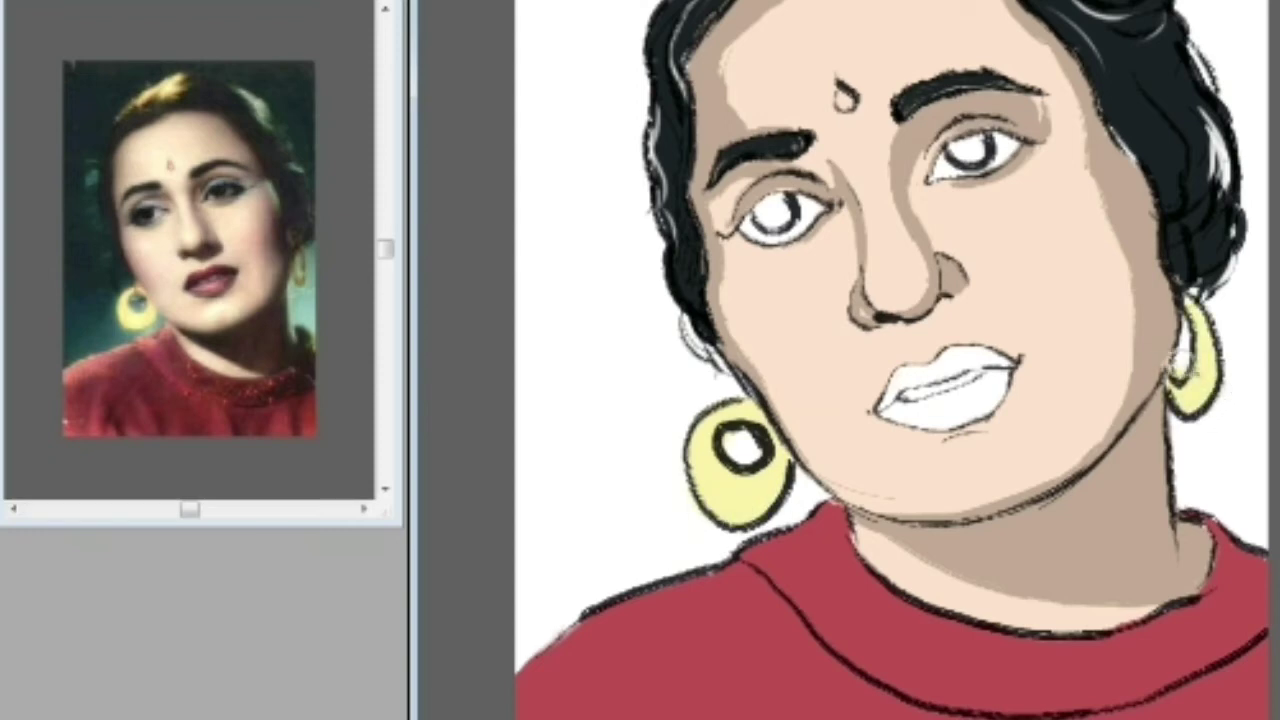
- Undo the trial lip strokes and paint the upper lip a flat rose pink
key("ctrl+minus")
key("ctrl+minus")
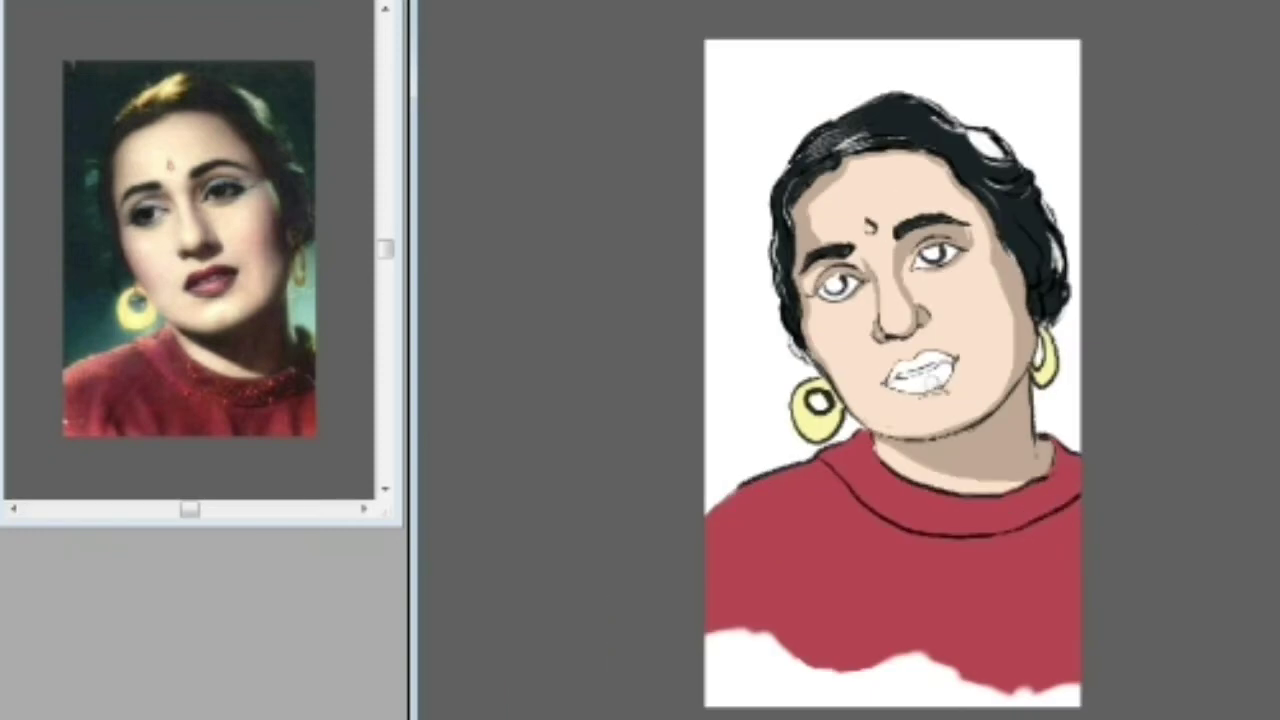
scroll(894, 348, "up", 5)
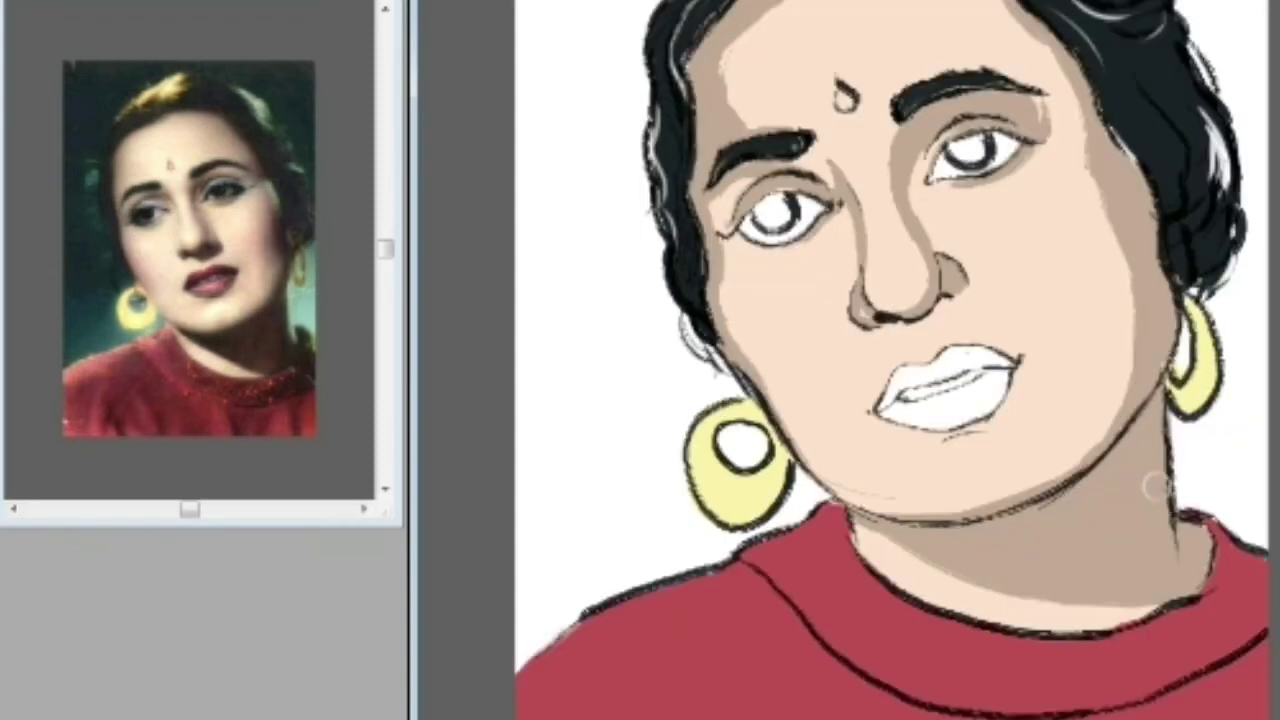
left_click_drag(905, 440, 945, 378)
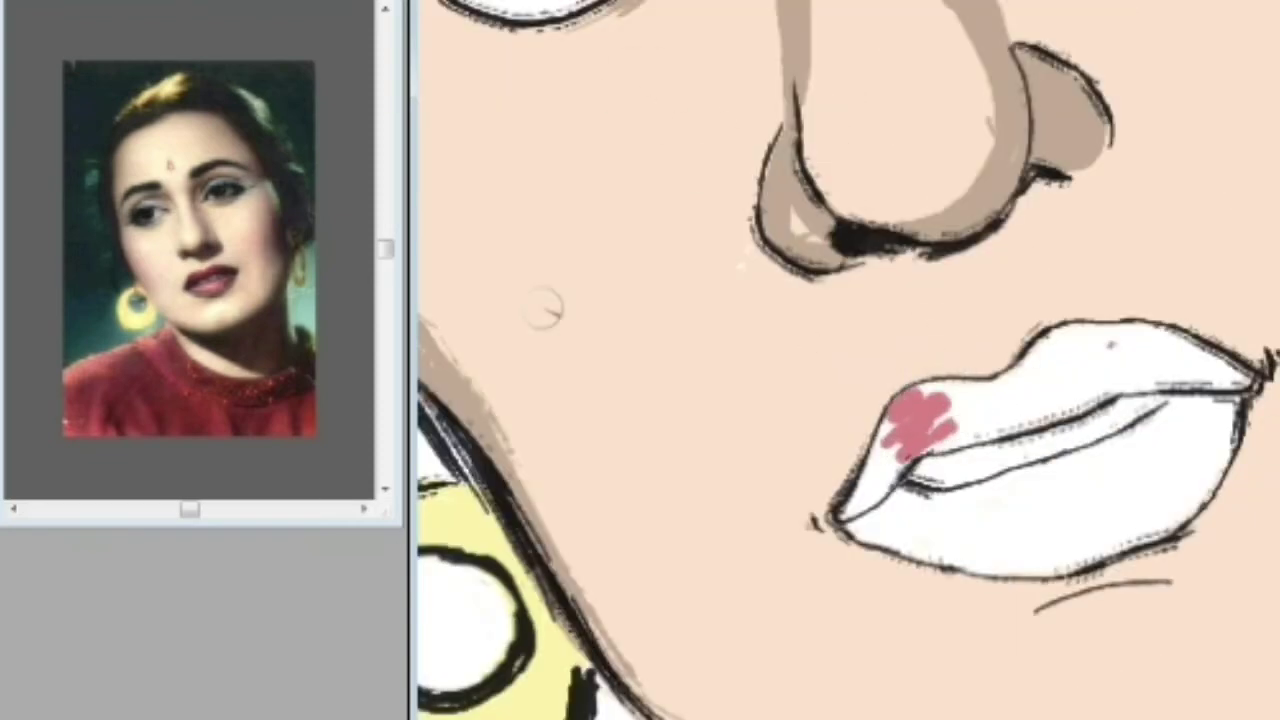
mouse_move(938, 430)
left_mouse_down()
mouse_move(913, 405)
mouse_move(961, 397)
mouse_move(930, 440)
left_mouse_up()
key("ctrl+alt+z")
key("ctrl+alt+z")
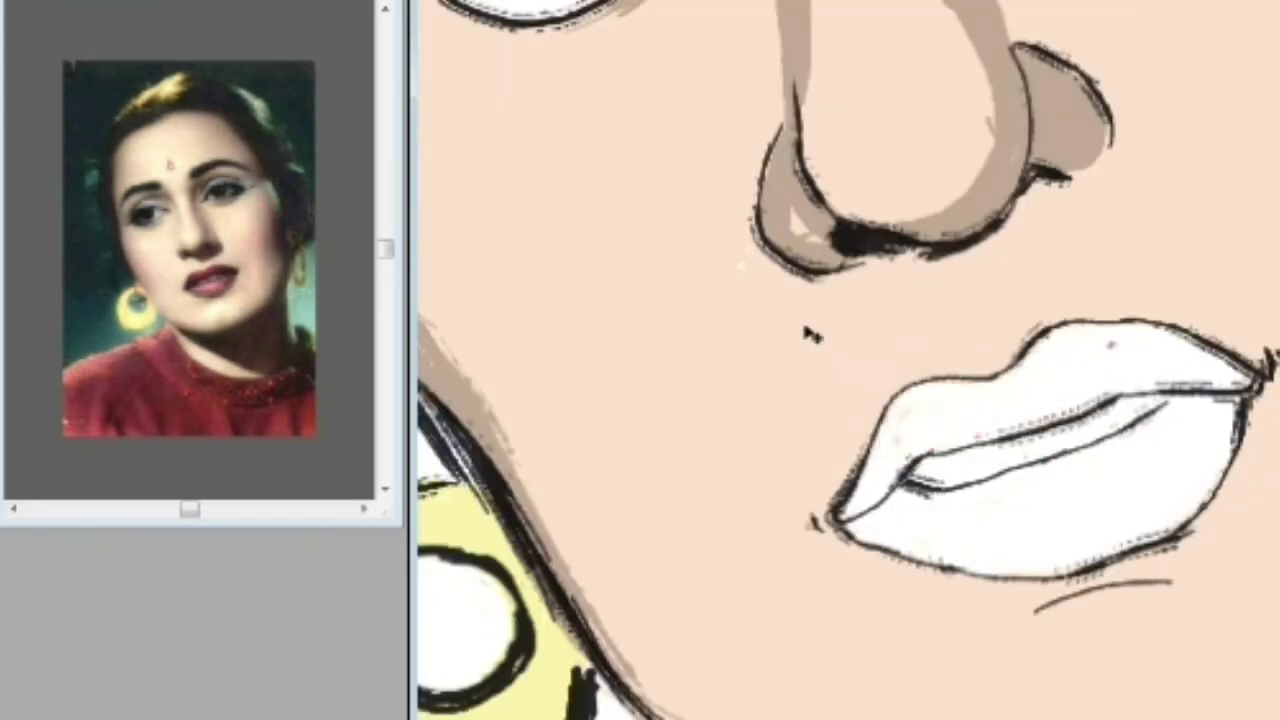
mouse_move(1030, 400)
left_mouse_down()
mouse_move(950, 415)
mouse_move(855, 510)
mouse_move(955, 395)
mouse_move(1045, 365)
mouse_move(1053, 406)
mouse_move(1095, 340)
mouse_move(1160, 335)
mouse_move(1128, 363)
mouse_move(1193, 370)
mouse_move(1215, 345)
mouse_move(1230, 376)
left_mouse_up()
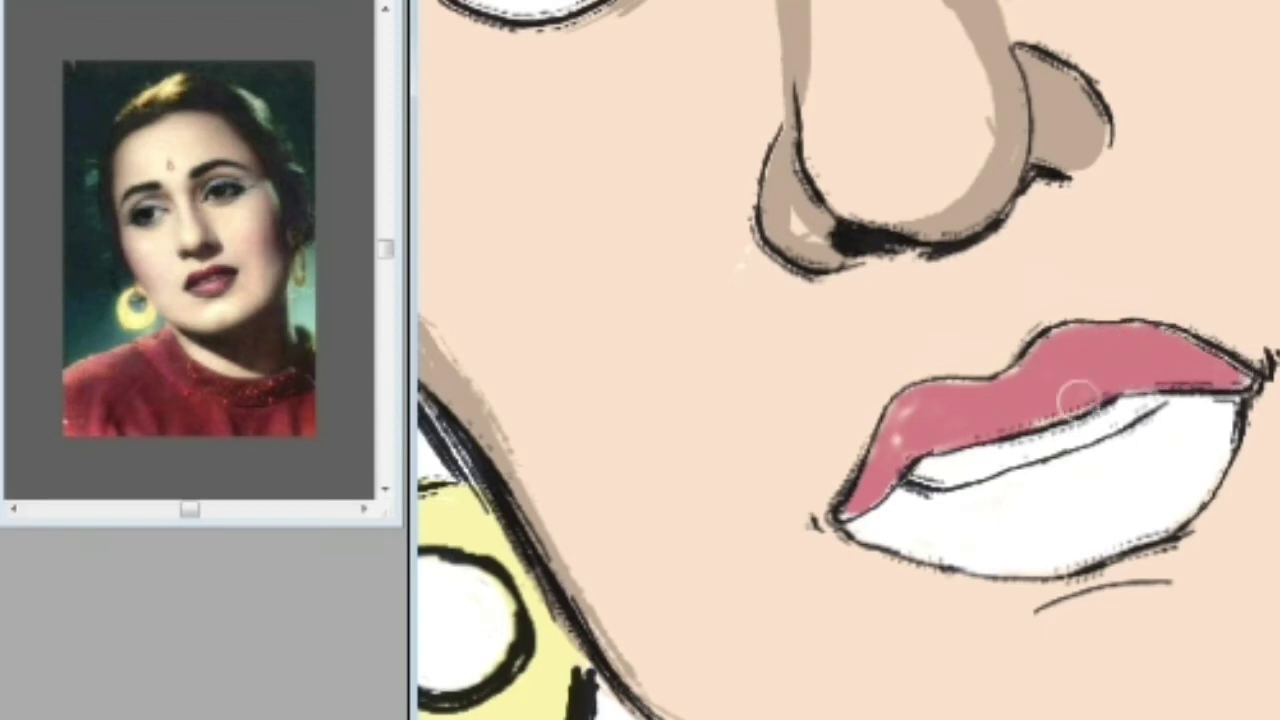
- Fill the lower lip with the same rose pink, leaving the gap between the lips white
key("ctrl+minus")
key("ctrl+minus")
key("ctrl+plus")
key("ctrl+plus")
mouse_move(908, 491)
left_mouse_down()
mouse_move(1050, 473)
mouse_move(1176, 406)
mouse_move(1155, 448)
mouse_move(1065, 533)
mouse_move(1095, 548)
mouse_move(1120, 488)
mouse_move(1180, 428)
mouse_move(1193, 435)
mouse_move(1222, 414)
mouse_move(1170, 443)
mouse_move(1216, 426)
mouse_move(1215, 461)
mouse_move(1124, 534)
mouse_move(1176, 508)
mouse_move(1255, 386)
mouse_move(917, 513)
mouse_move(880, 488)
mouse_move(862, 526)
mouse_move(893, 530)
mouse_move(853, 513)
mouse_move(991, 503)
mouse_move(997, 513)
mouse_move(898, 536)
mouse_move(959, 535)
mouse_move(946, 548)
mouse_move(994, 558)
mouse_move(1020, 528)
left_mouse_up()
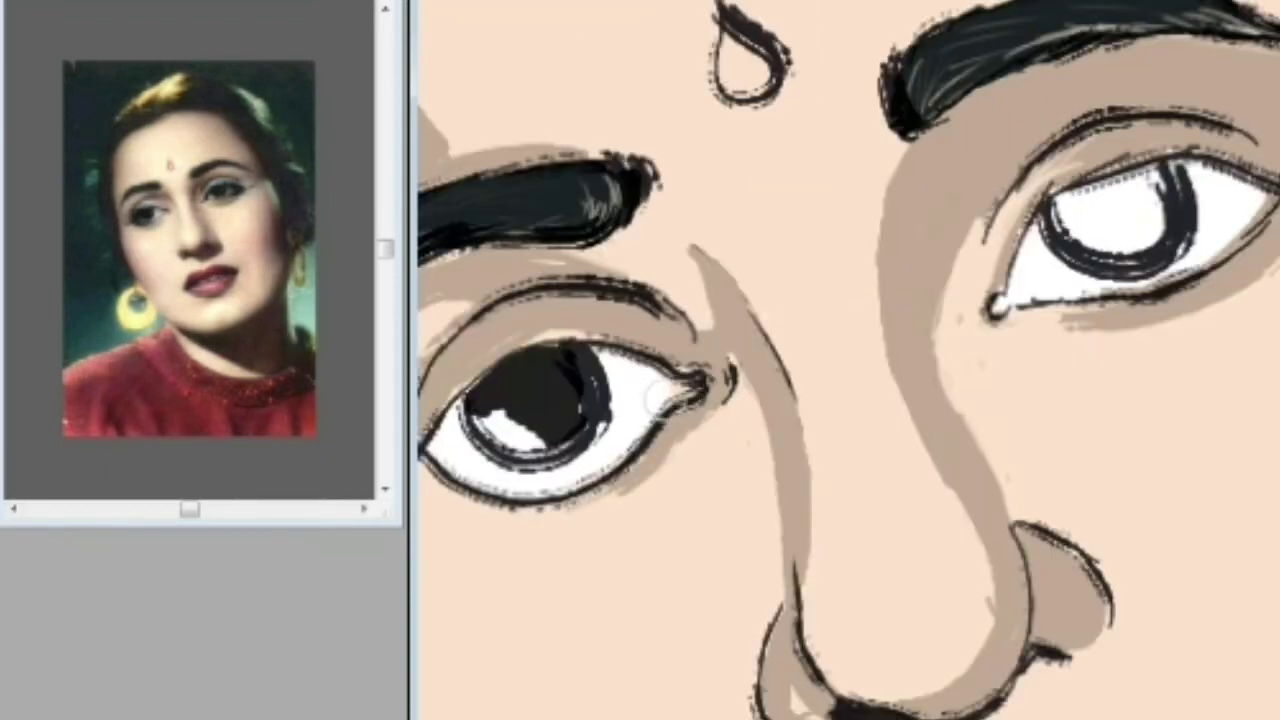
- Fill the irises of both eyes with near-black
mouse_move(528, 432)
left_mouse_down()
mouse_move(483, 423)
mouse_move(498, 438)
mouse_move(571, 440)
mouse_move(578, 370)
mouse_move(587, 420)
mouse_move(559, 363)
mouse_move(589, 373)
mouse_move(528, 450)
mouse_move(593, 412)
mouse_move(581, 365)
mouse_move(475, 404)
mouse_move(495, 445)
mouse_move(524, 459)
mouse_move(573, 431)
mouse_move(529, 359)
mouse_move(540, 410)
left_mouse_up()
mouse_move(1072, 215)
left_mouse_down()
mouse_move(1095, 242)
mouse_move(1068, 210)
mouse_move(1053, 228)
mouse_move(1133, 250)
mouse_move(1142, 203)
mouse_move(1095, 195)
left_mouse_up()
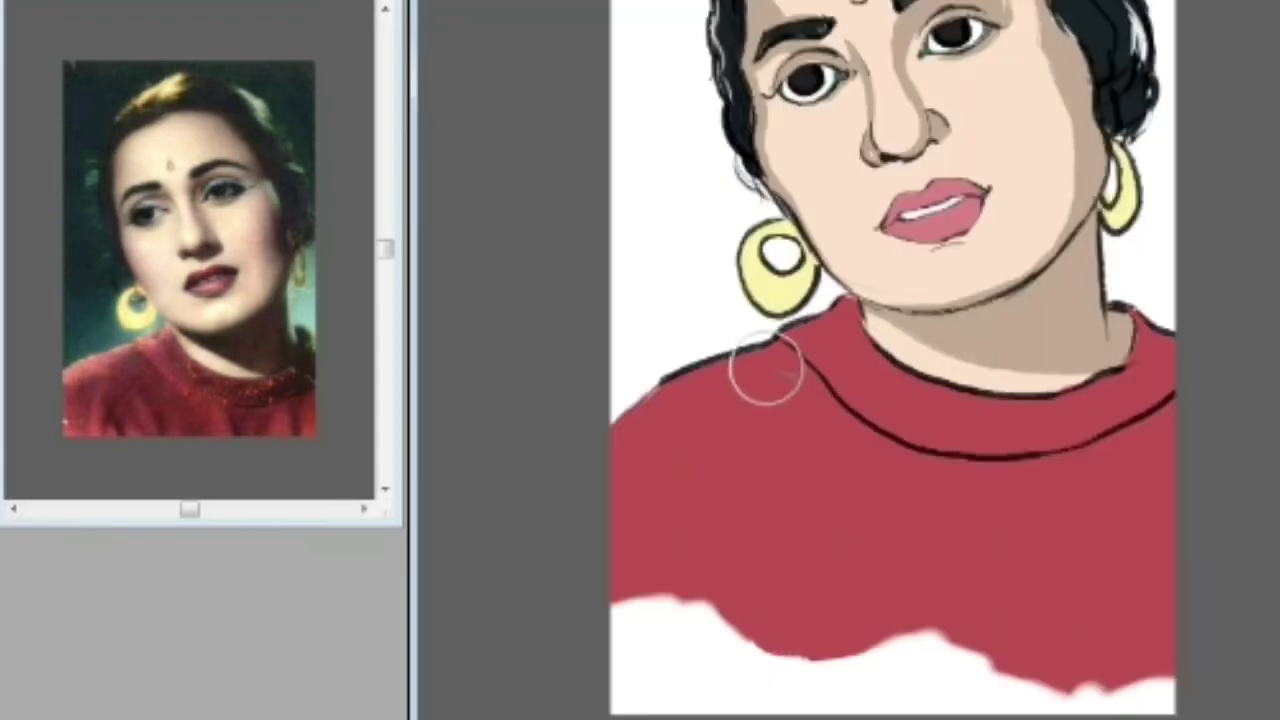
- Paint dark red shadows on the blouse collar along its left fold, lower edge and right end
mouse_move(766, 366)
left_mouse_down()
mouse_move(843, 301)
mouse_move(800, 330)
mouse_move(850, 310)
left_mouse_up()
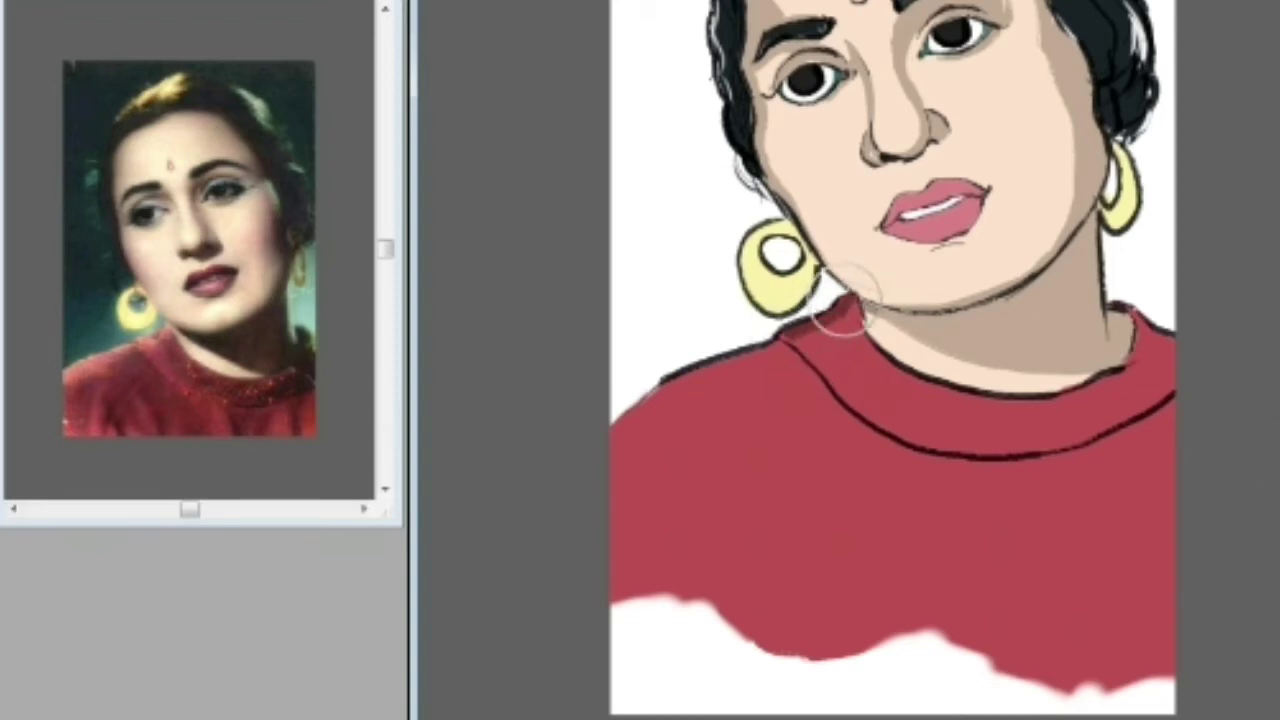
mouse_move(795, 330)
left_mouse_down()
mouse_move(823, 371)
mouse_move(984, 425)
mouse_move(928, 425)
mouse_move(1034, 432)
mouse_move(1108, 411)
mouse_move(1182, 329)
mouse_move(1158, 347)
mouse_move(1130, 335)
mouse_move(1139, 311)
mouse_move(1188, 479)
mouse_move(1125, 371)
mouse_move(1115, 376)
mouse_move(1135, 391)
mouse_move(1155, 369)
mouse_move(1150, 333)
mouse_move(1173, 379)
mouse_move(1130, 337)
mouse_move(1120, 386)
mouse_move(1085, 384)
mouse_move(1146, 383)
left_mouse_up()
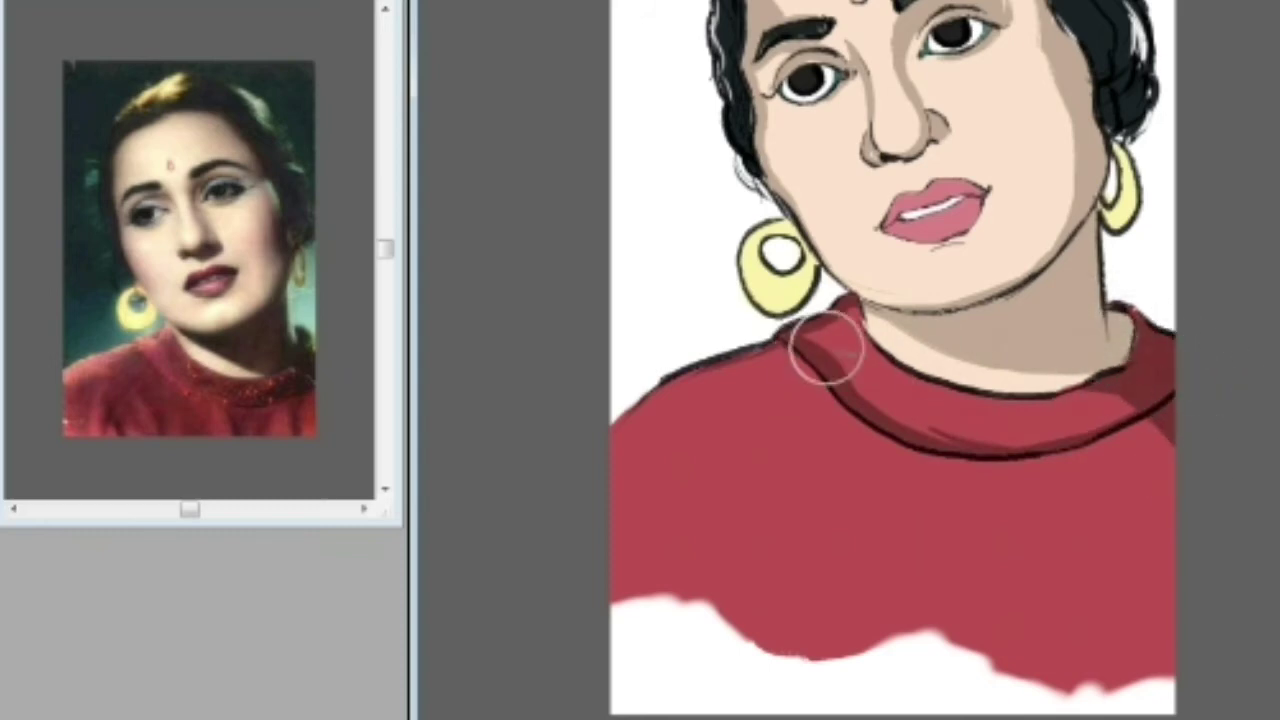
- Undo the broad fold stripe on the blouse and paint thin dark red fold lines below the collar and near the shoulders
mouse_move(1173, 535)
left_mouse_down()
mouse_move(1136, 442)
mouse_move(1180, 569)
left_mouse_up()
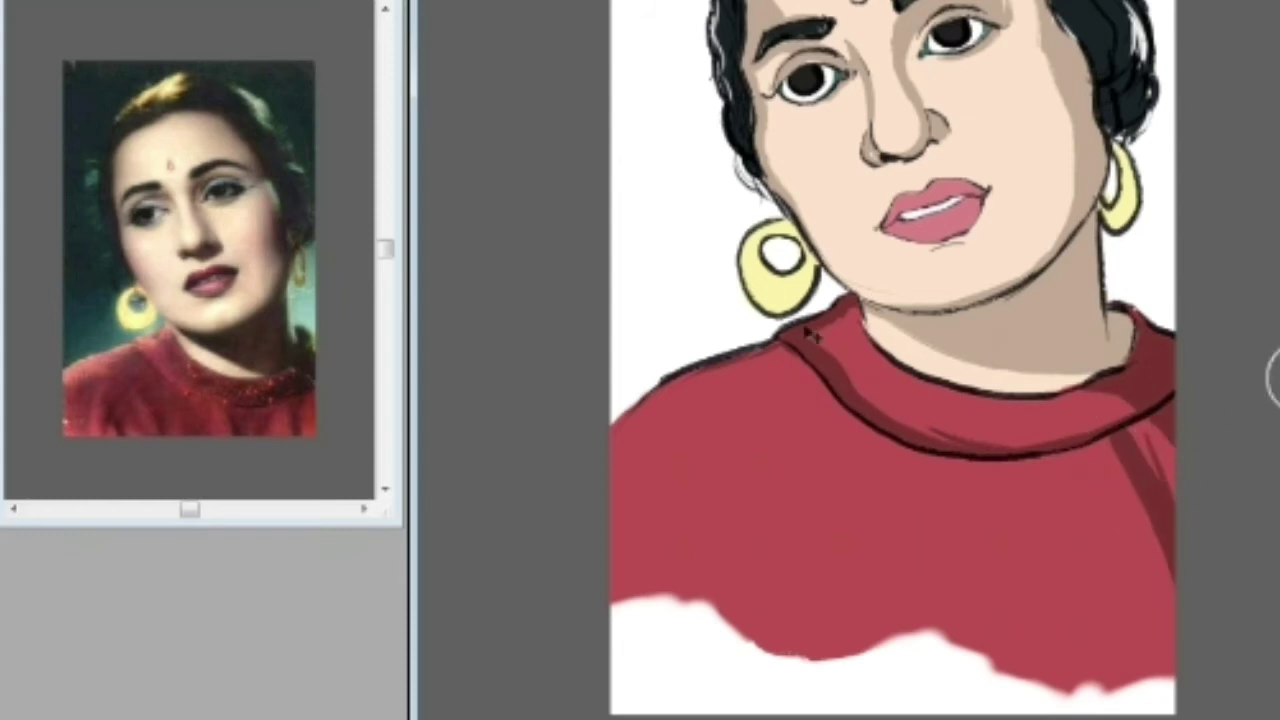
key("ctrl+minus")
key("ctrl+z")
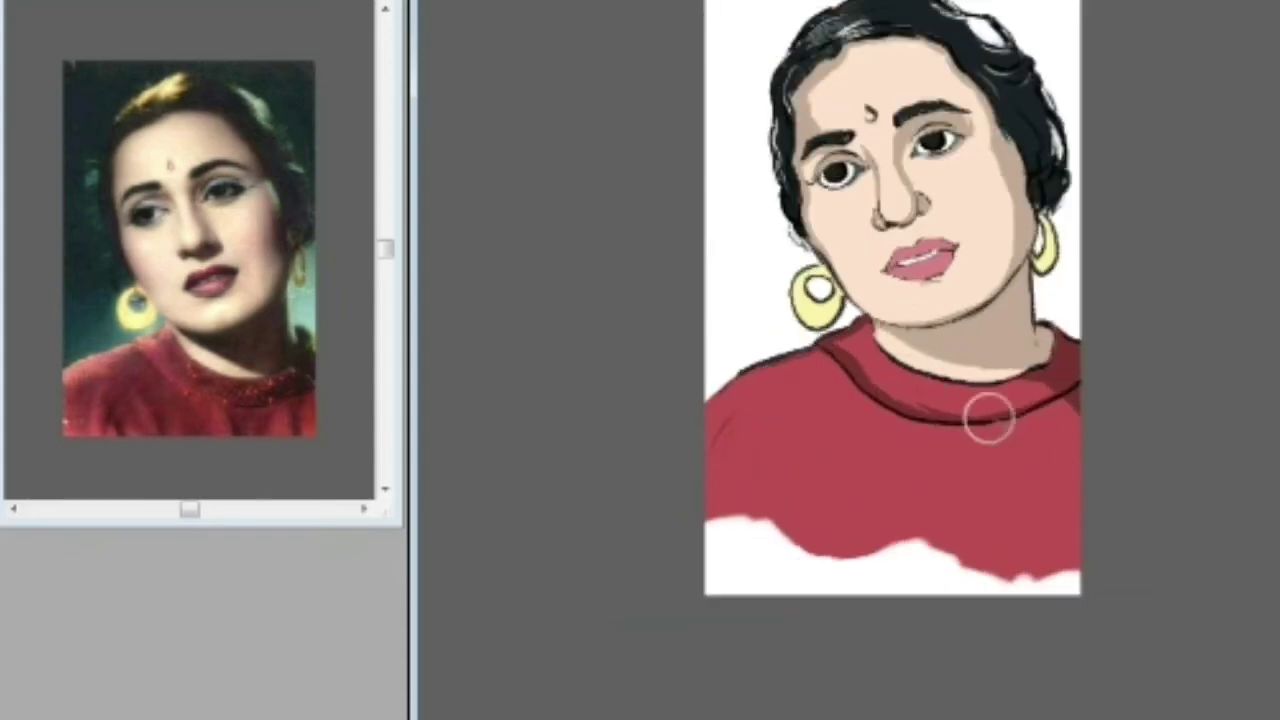
left_click_drag(1059, 412, 1036, 423)
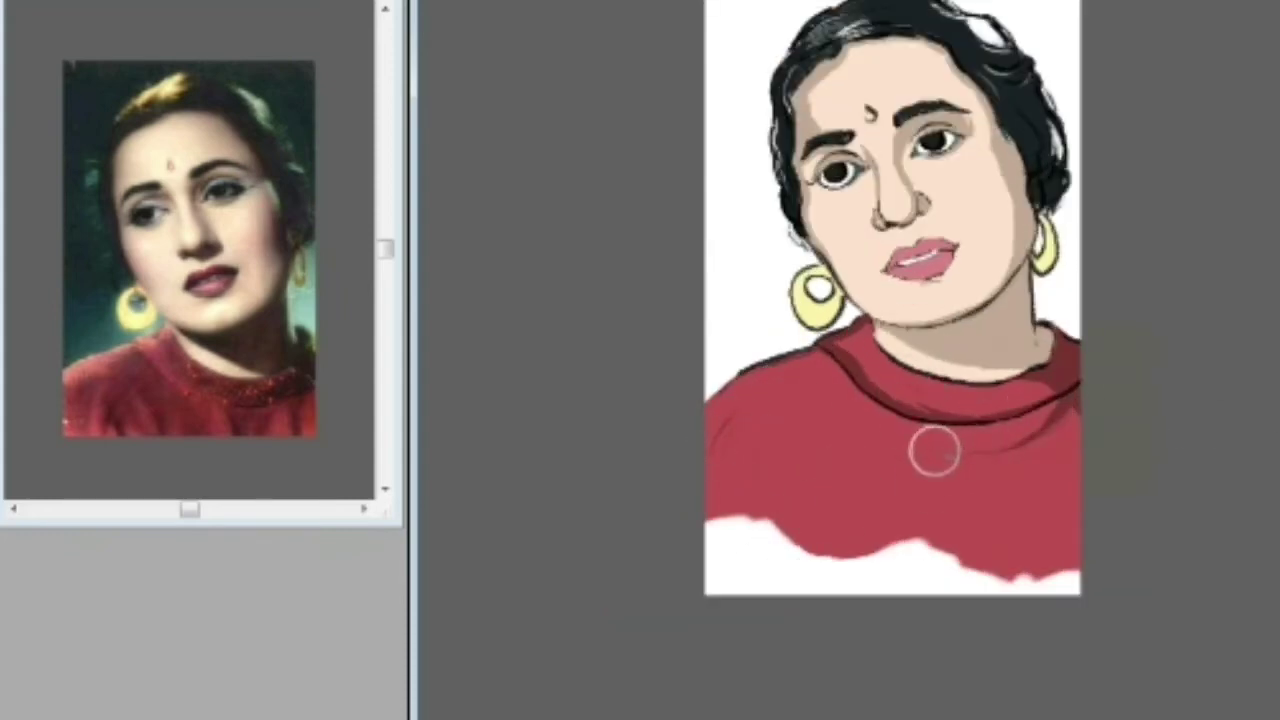
left_click_drag(934, 451, 990, 450)
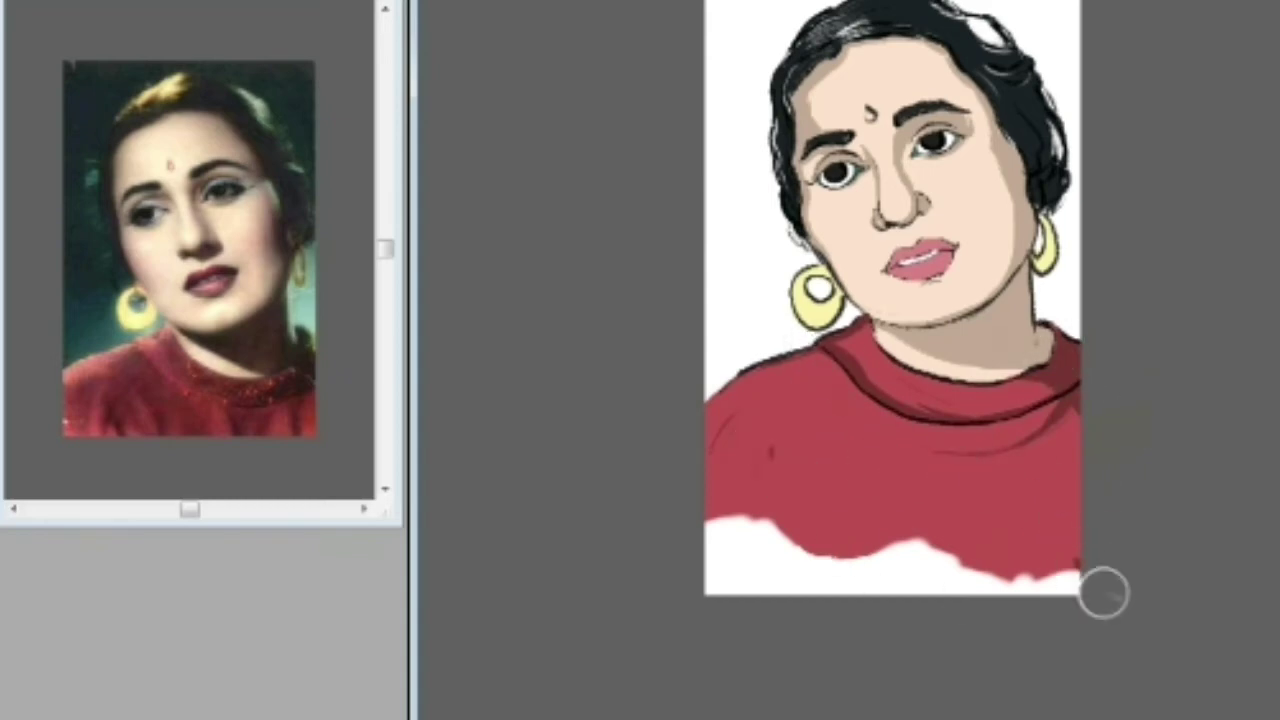
key("ctrl+minus")
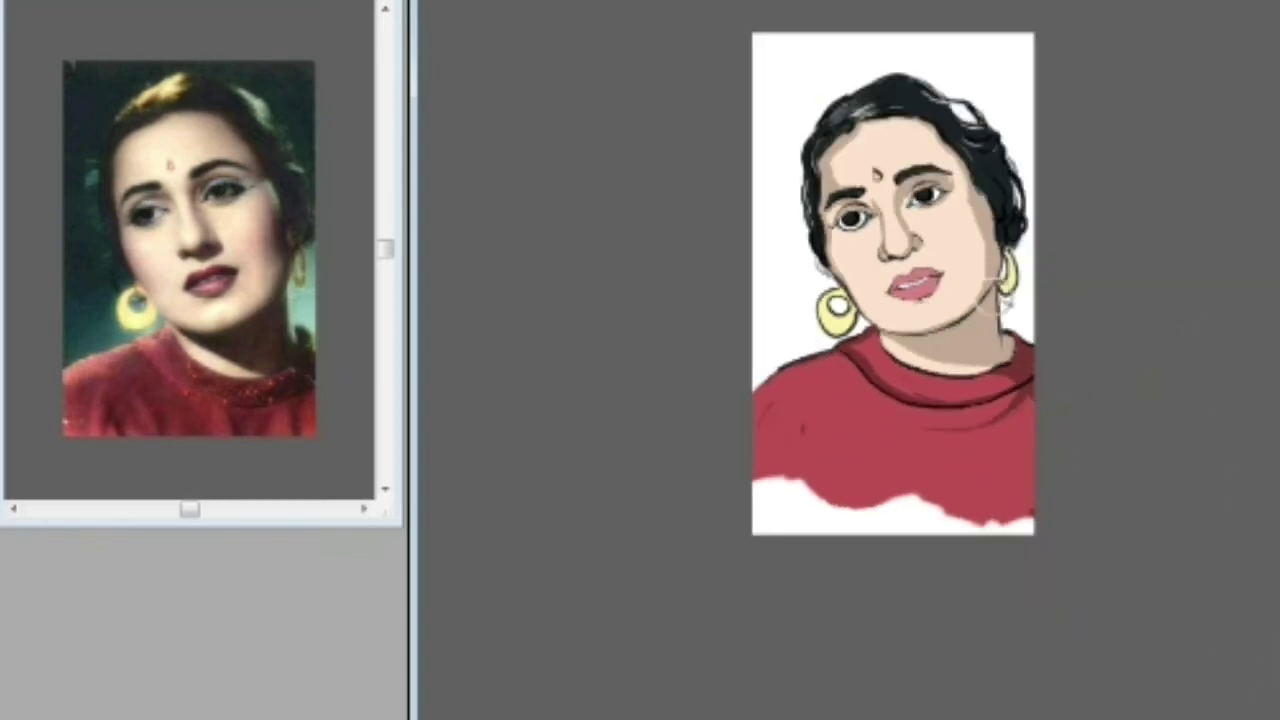
- Try a strong red blush on the right cheek beside the hair, and undo its strokes
key("ctrl+plus")
key("ctrl+plus")
key("ctrl+plus")
key("ctrl+plus")
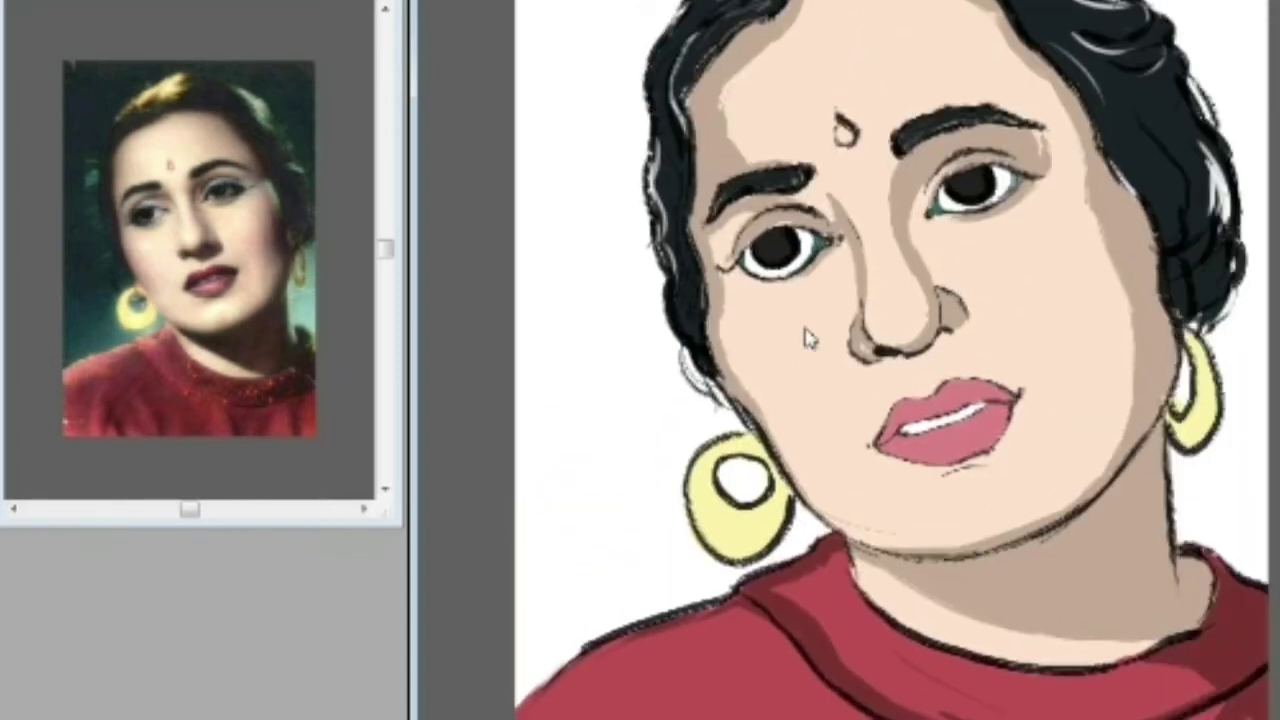
key("i")
key("ctrl+Tab")
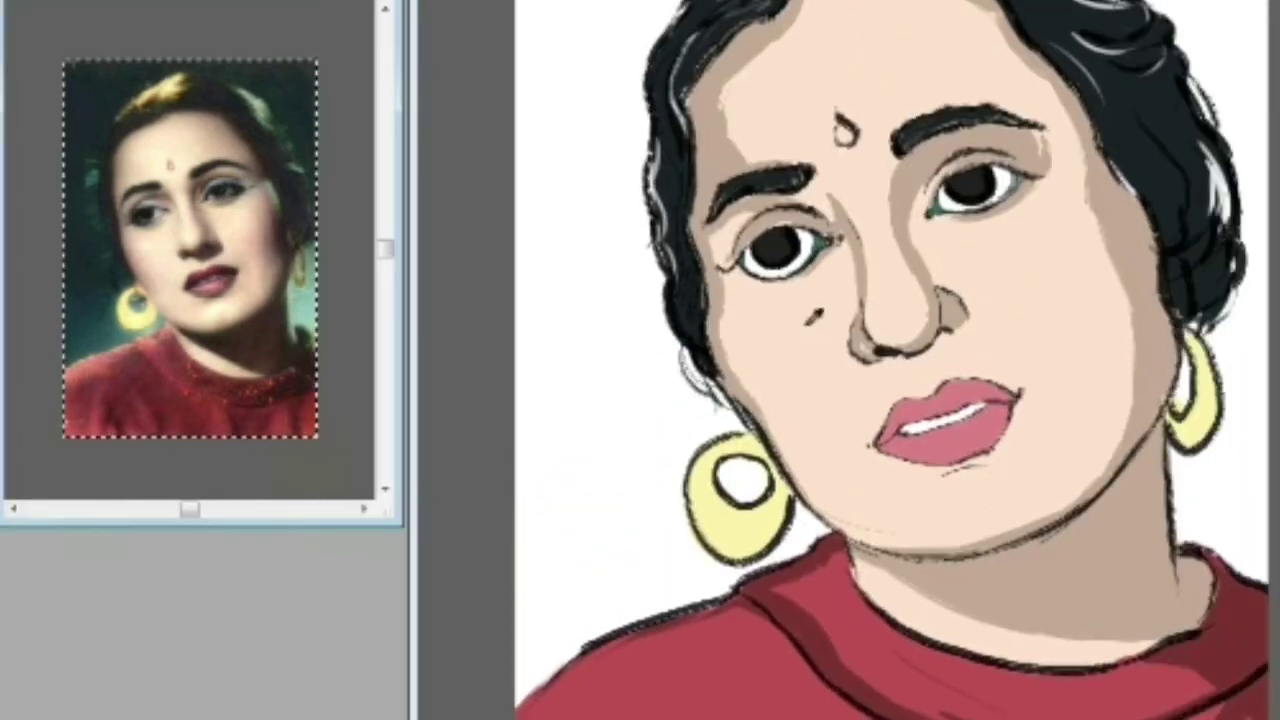
left_click(808, 324)
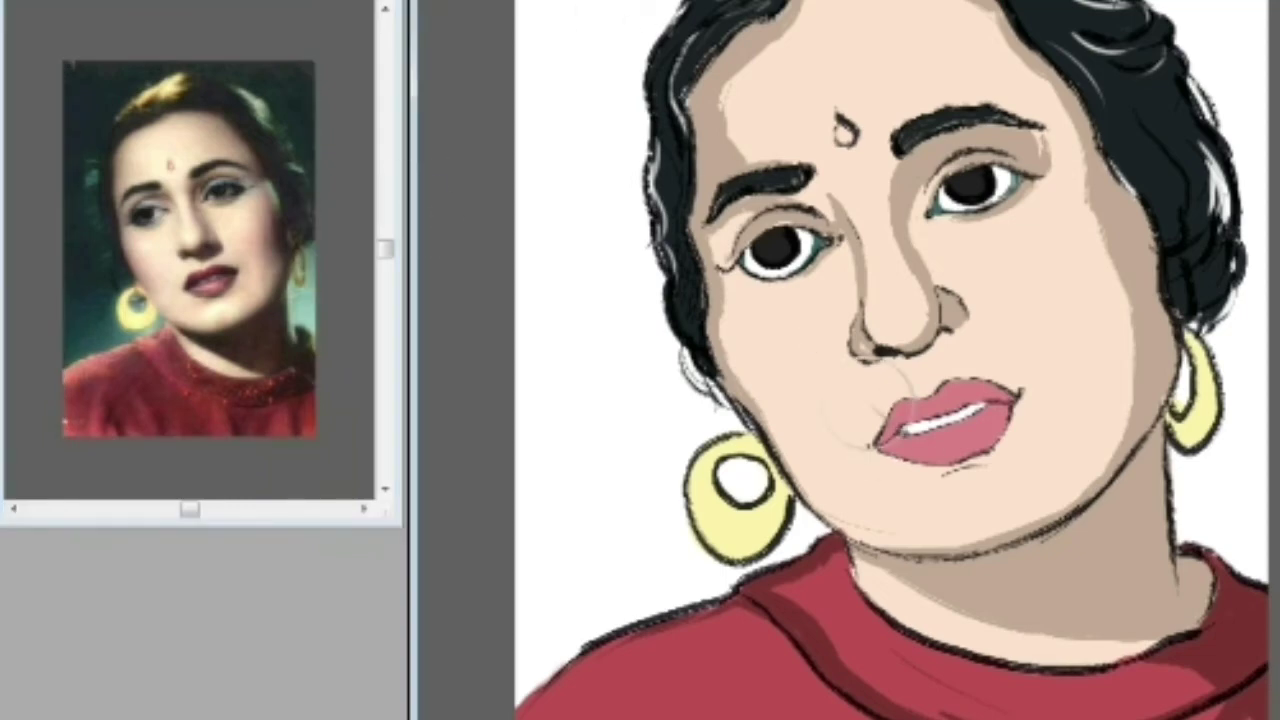
mouse_move(1075, 265)
left_mouse_down()
mouse_move(1105, 225)
mouse_move(1120, 255)
mouse_move(1110, 205)
mouse_move(1080, 295)
mouse_move(1086, 257)
mouse_move(1137, 206)
mouse_move(1150, 280)
left_mouse_up()
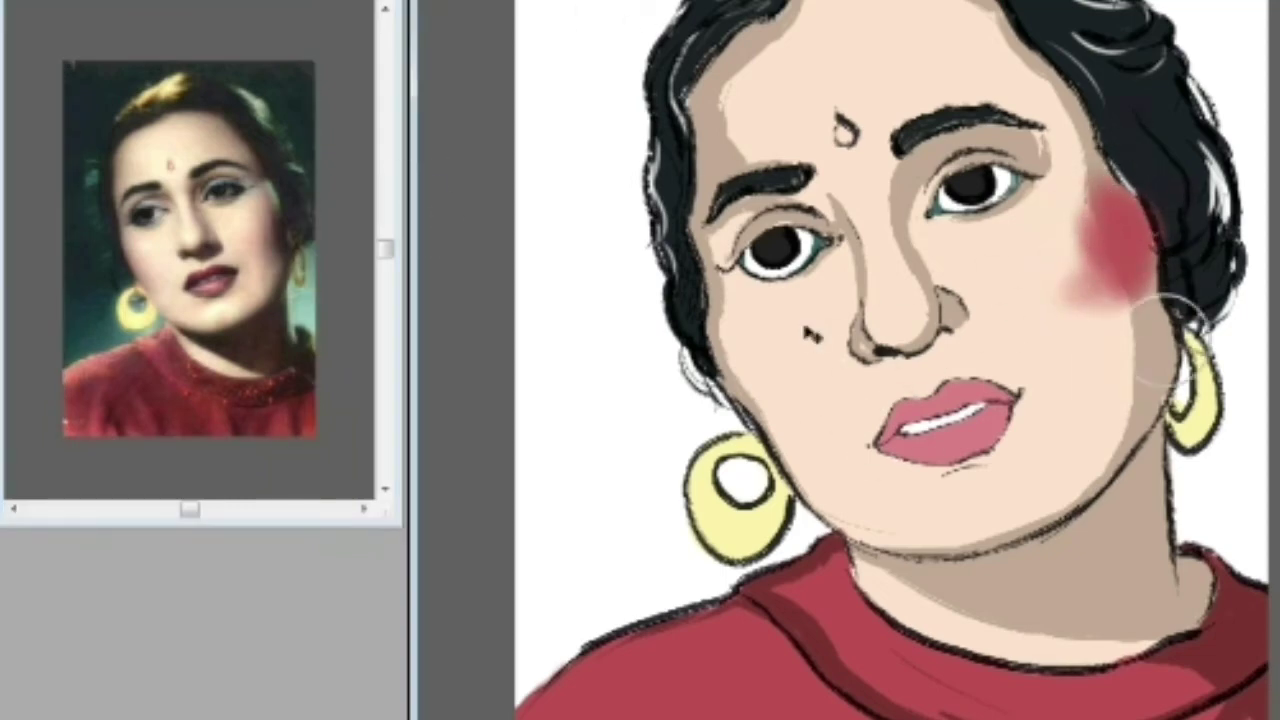
key("ctrl+minus")
key("ctrl+minus")
key("ctrl+plus")
key("ctrl+plus")
key("ctrl+alt+z")
key("ctrl+alt+z")
key("ctrl+alt+z")
key("ctrl+alt+z")
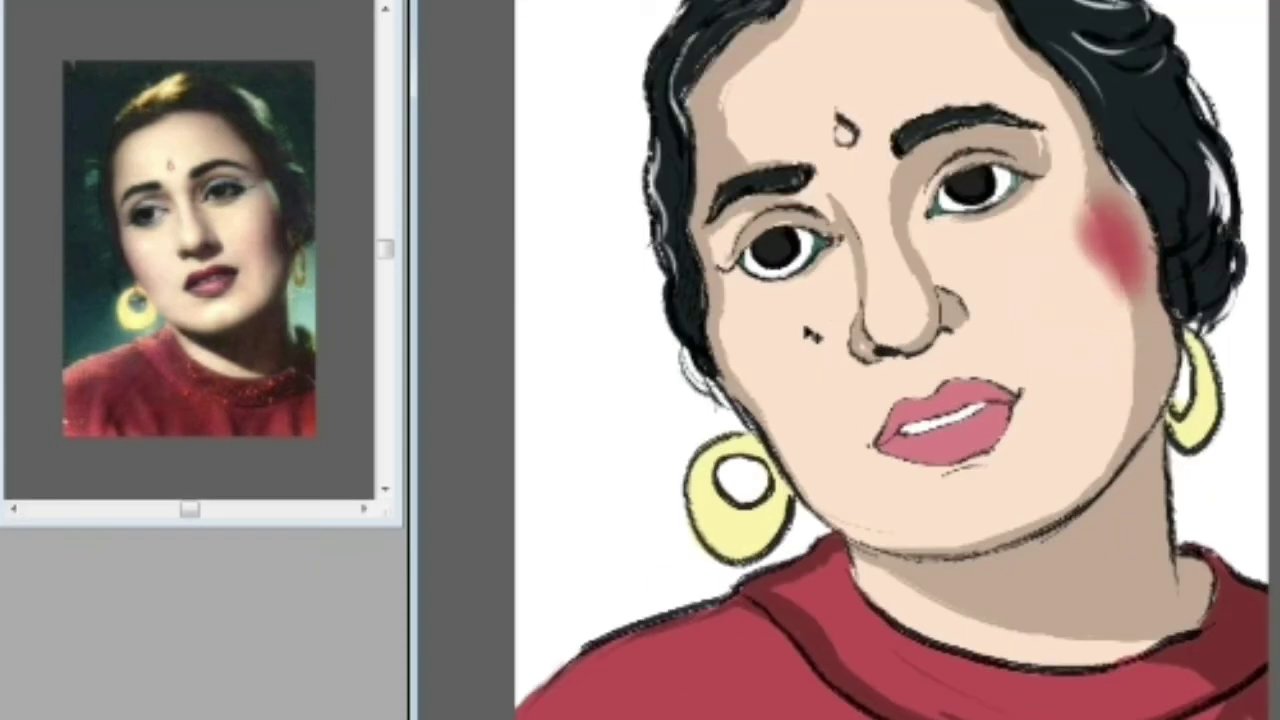
- Build up a faint, soft pink blush on the right cheek between the eye and the hairline
mouse_move(1130, 230)
left_mouse_down()
mouse_move(1112, 240)
mouse_move(1123, 250)
left_mouse_up()
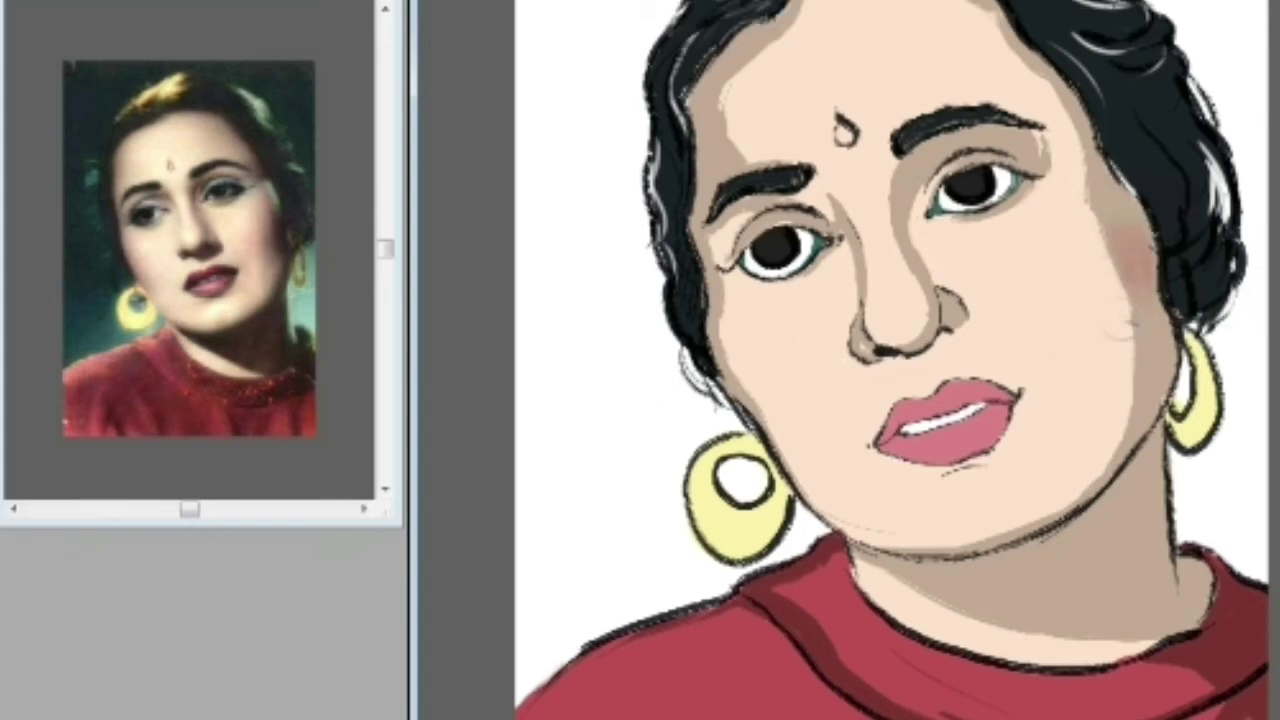
left_click_drag(1118, 328, 1103, 324)
left_click_drag(1145, 270, 1138, 300)
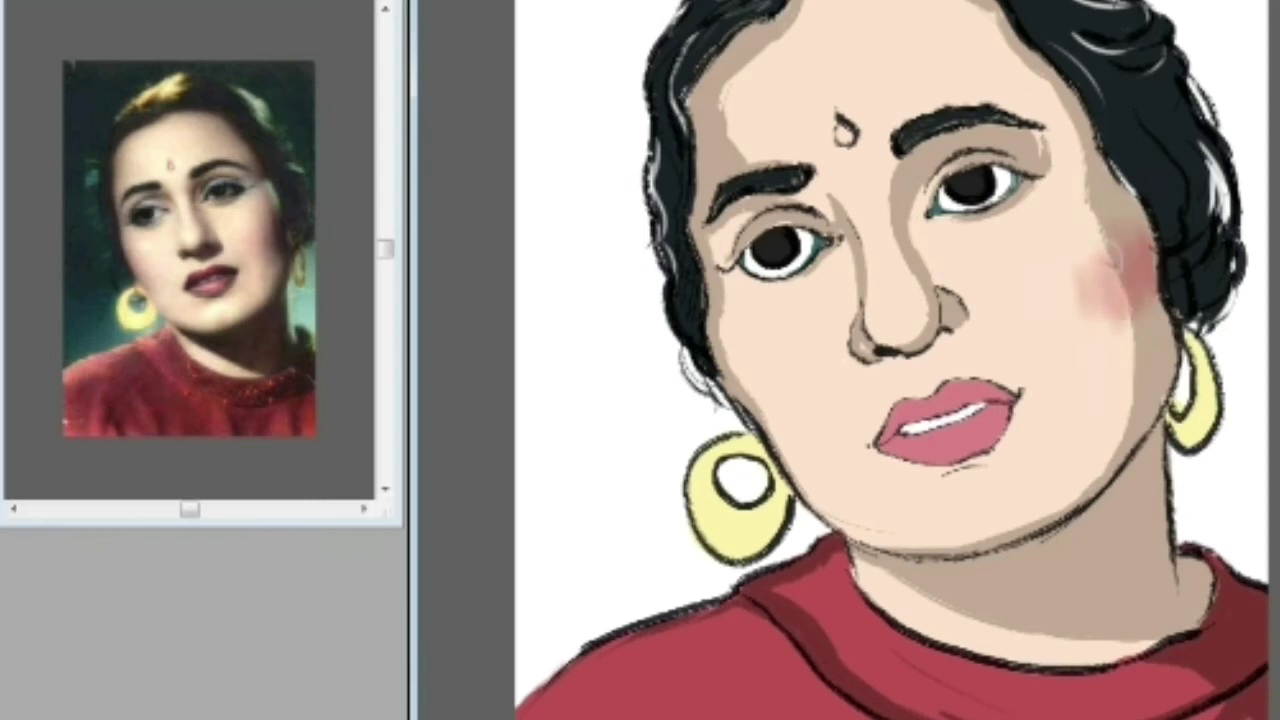
key("ctrl+minus")
key("ctrl+minus")
key("ctrl+minus")
key("ctrl+plus")
key("ctrl+plus")
key("ctrl+plus")
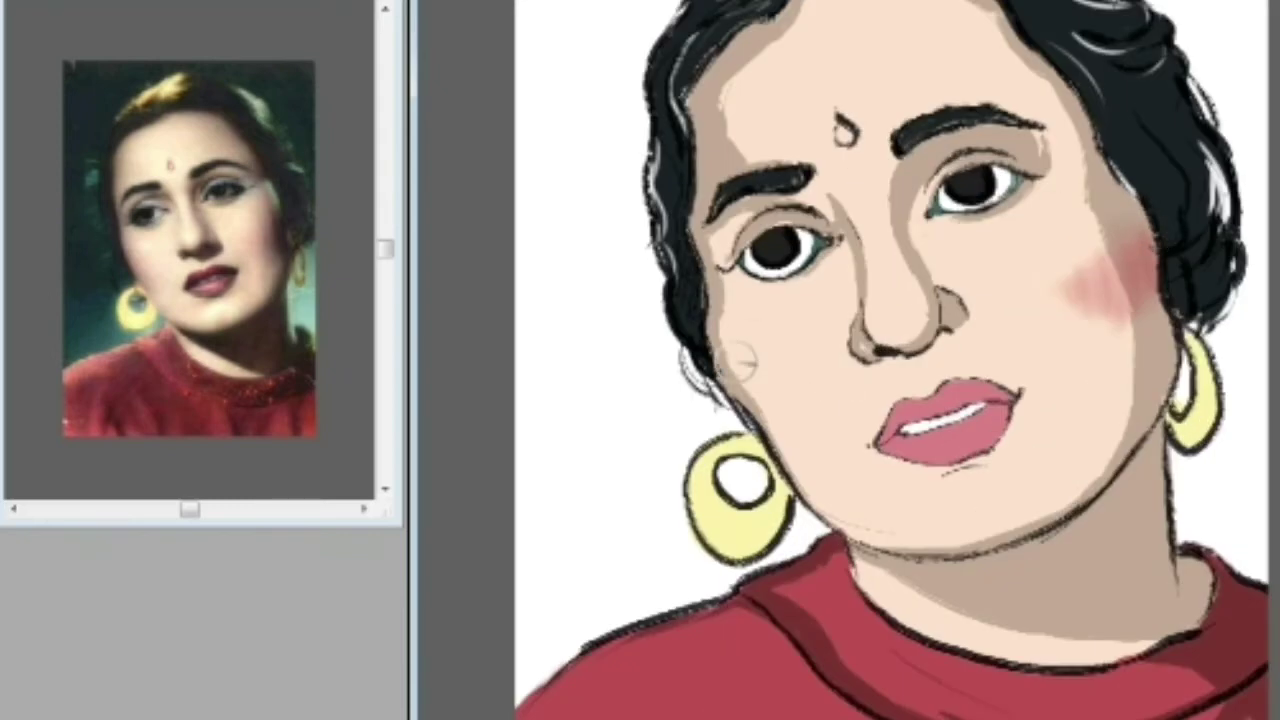
- Paint a matching red blush on the left cheek and deepen the right cheek's blush up to the temple
mouse_move(741, 363)
left_mouse_down()
mouse_move(722, 290)
mouse_move(739, 327)
mouse_move(782, 353)
mouse_move(772, 393)
mouse_move(709, 337)
mouse_move(750, 373)
mouse_move(725, 331)
left_mouse_up()
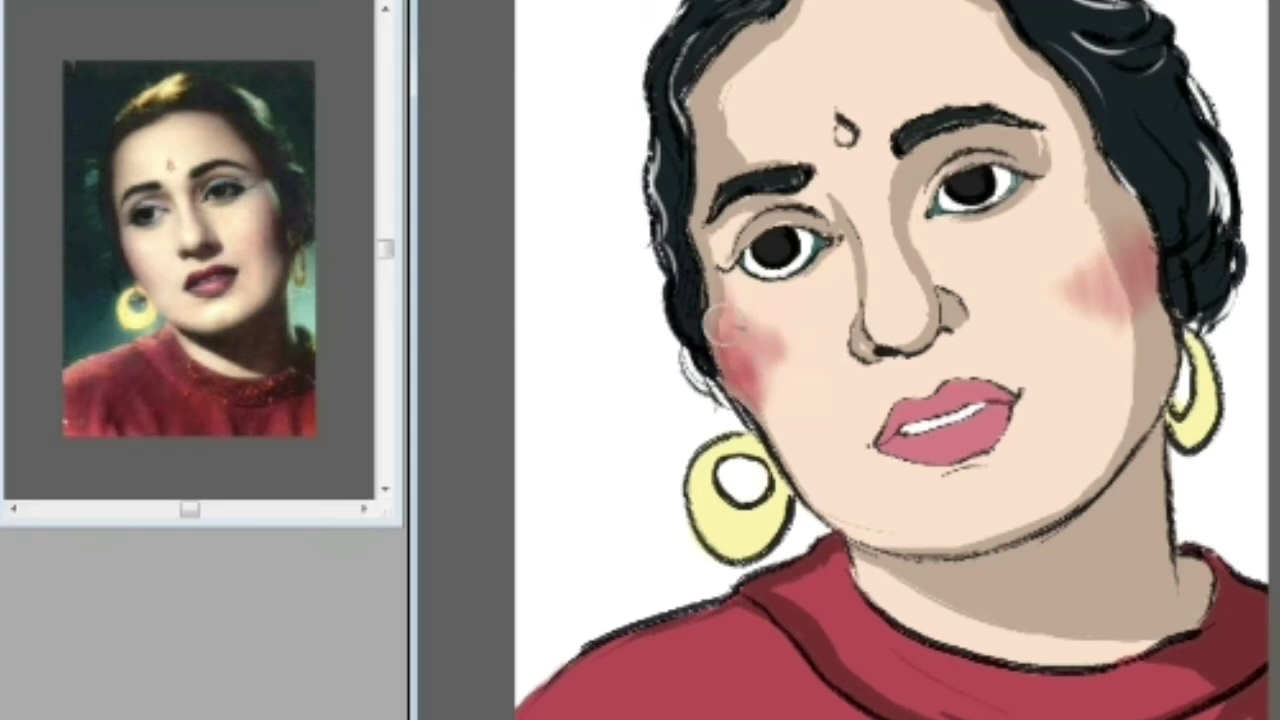
mouse_move(1110, 250)
left_mouse_down()
mouse_move(1105, 182)
mouse_move(1140, 215)
left_mouse_up()
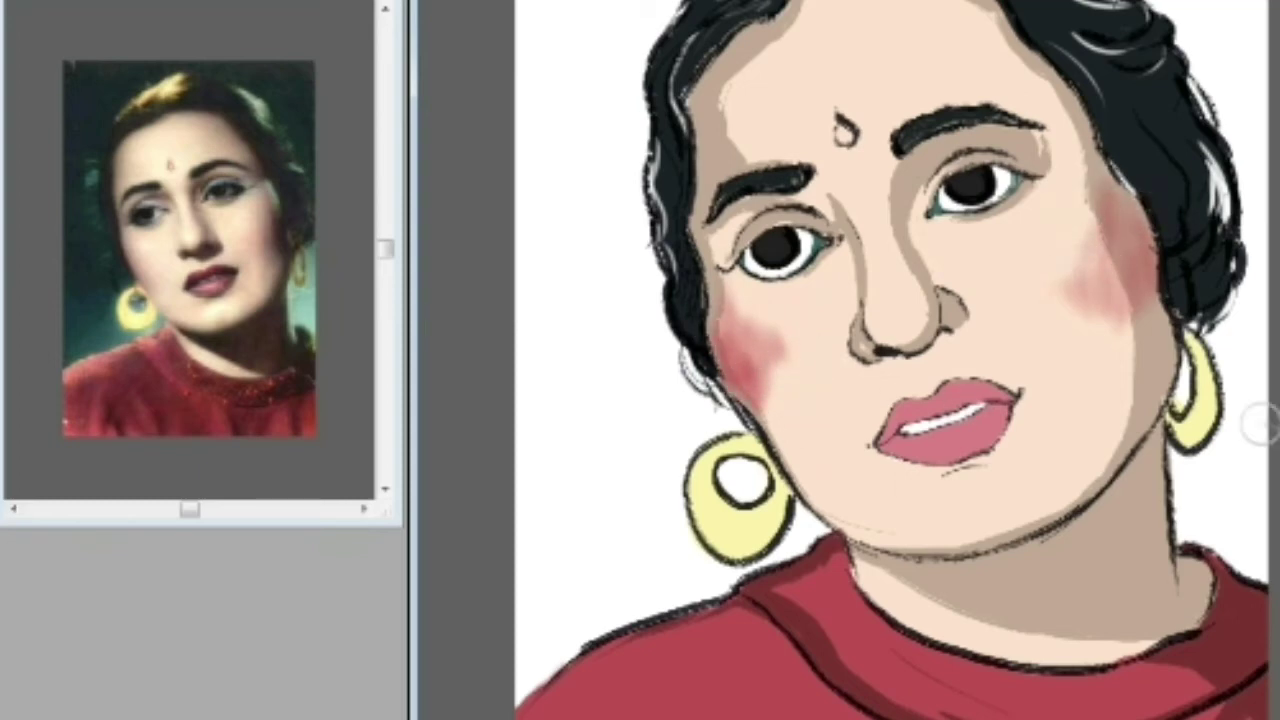
left_click_drag(1125, 280, 1105, 190)
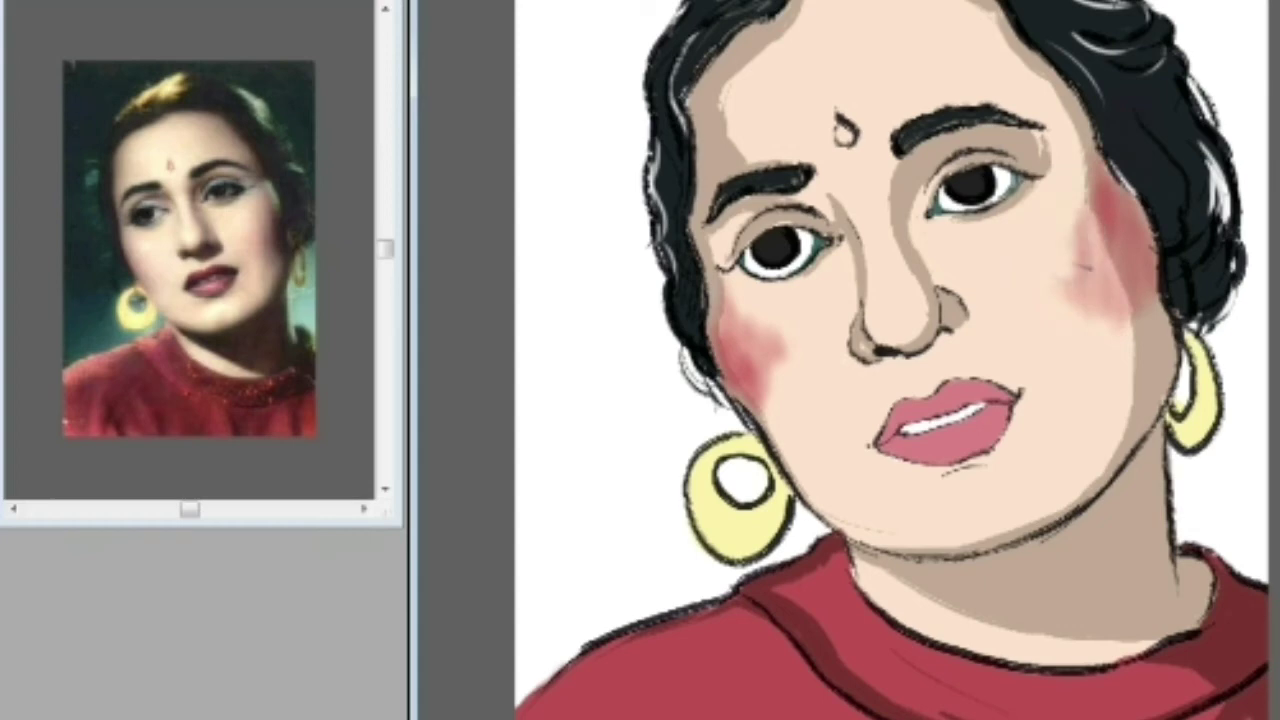
mouse_move(1085, 268)
left_mouse_down()
mouse_move(1110, 280)
mouse_move(1120, 214)
mouse_move(1058, 285)
left_mouse_up()
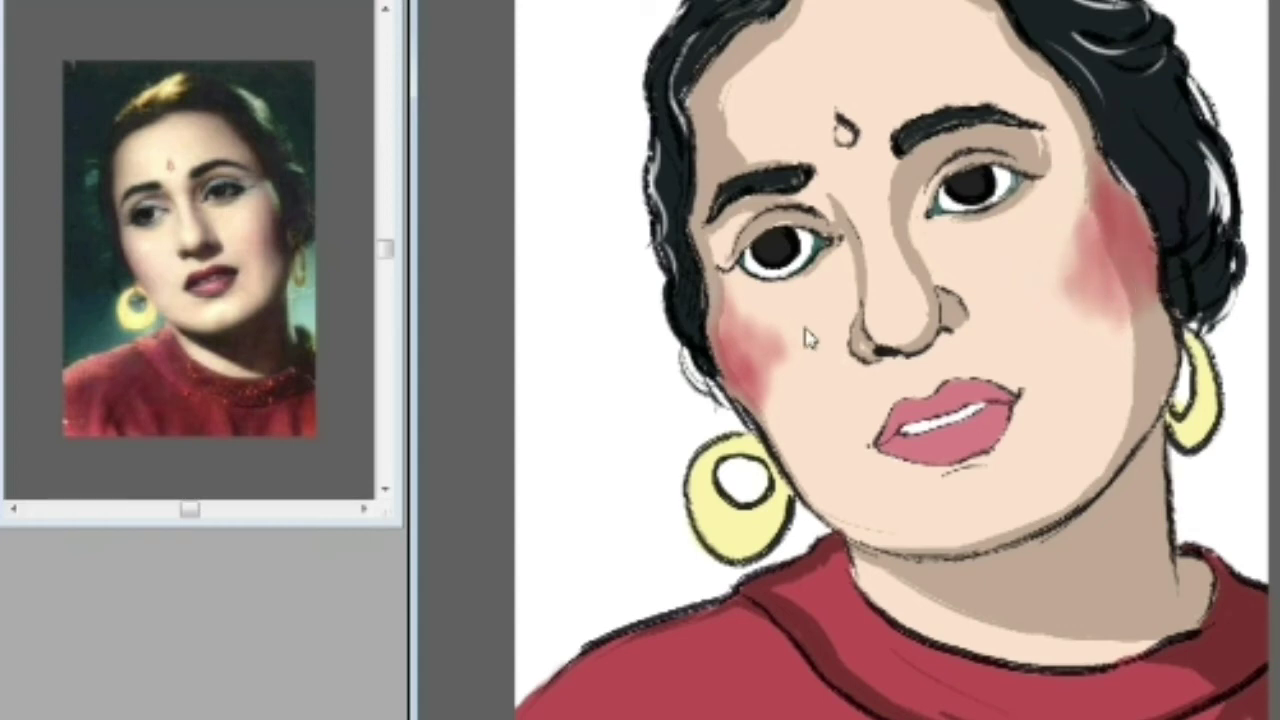
- Soften the cheek blushes and add blended brown shadows along the right jaw, beside the nose and under the lower lip and chin
scroll(808, 338, "down", 1)
scroll(808, 338, "up", 2)
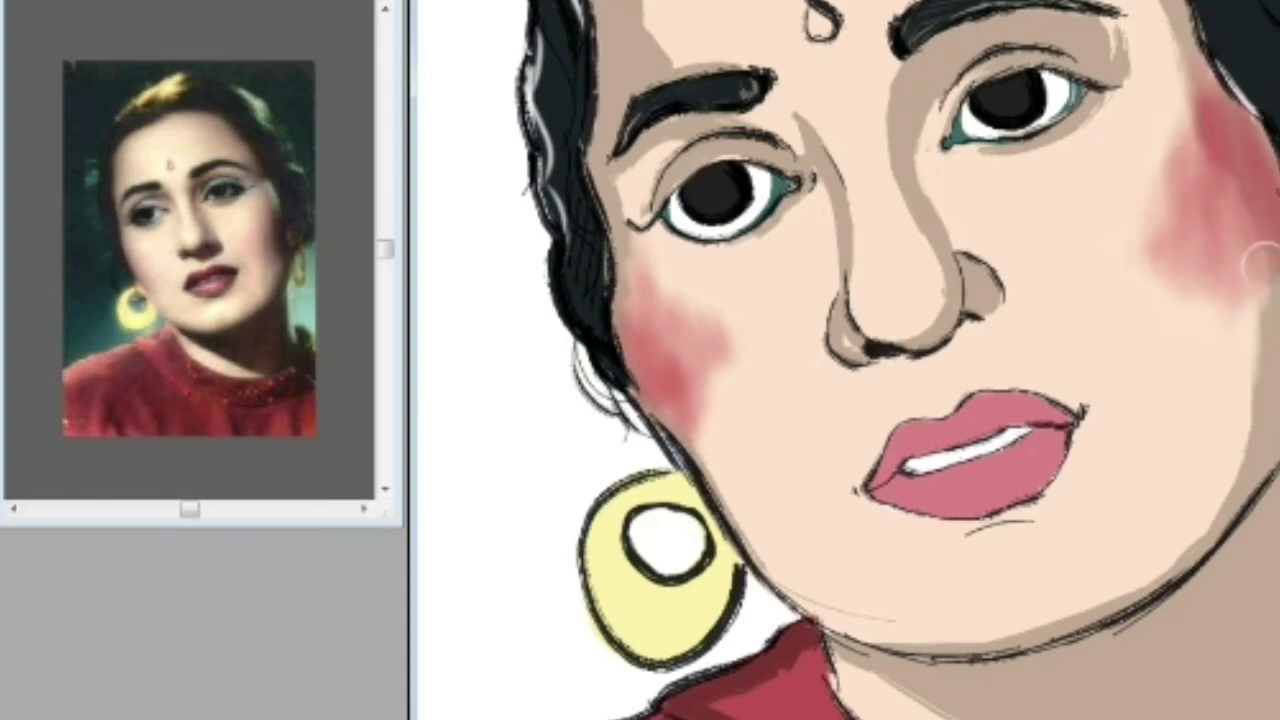
key("ctrl+plus")
key("ctrl+minus")
key("ctrl+minus")
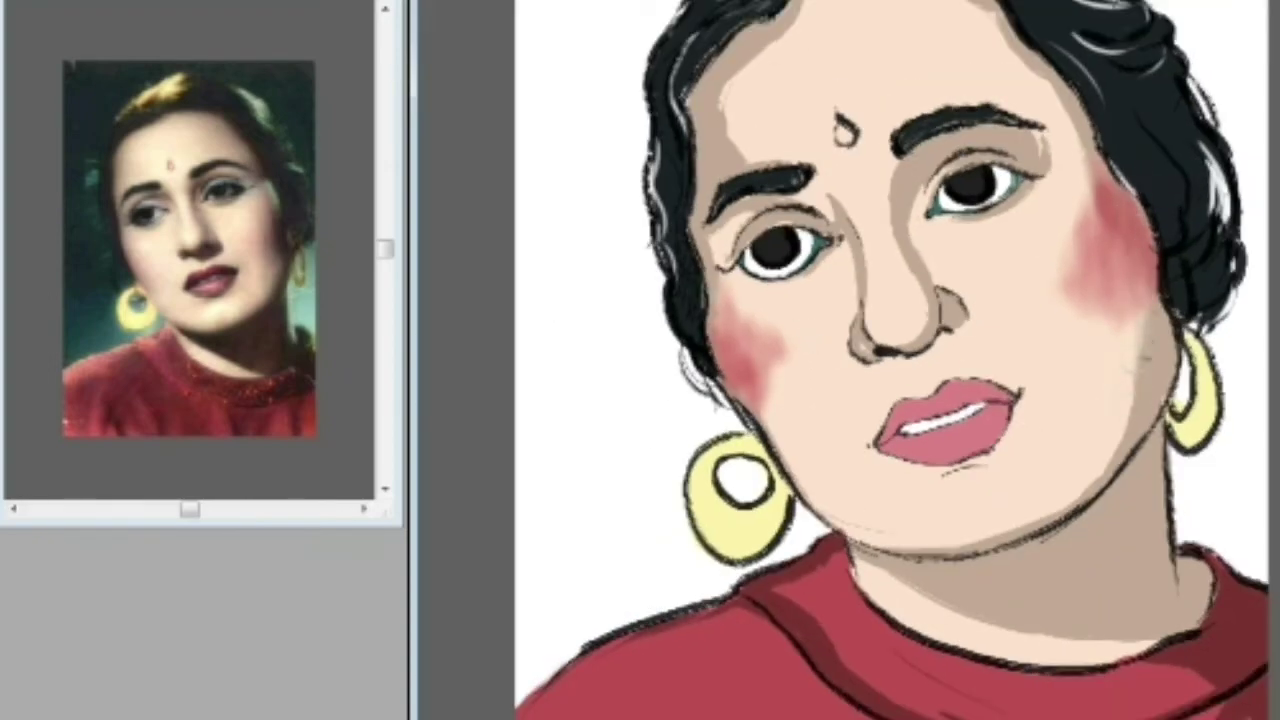
left_click_drag(1117, 178, 1125, 270)
key("ctrl+plus")
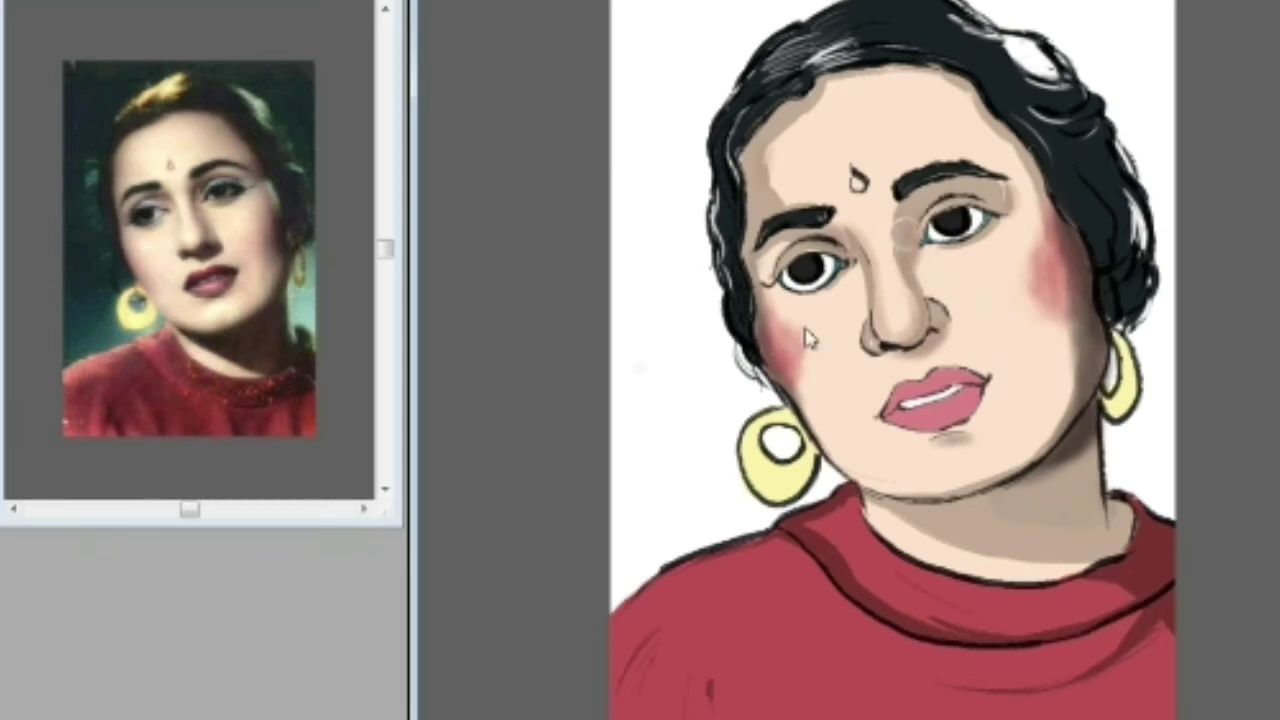
- Shade the right temple and forehead edge along the hairline with a soft reddish brown
scroll(1018, 257, "up", 2)
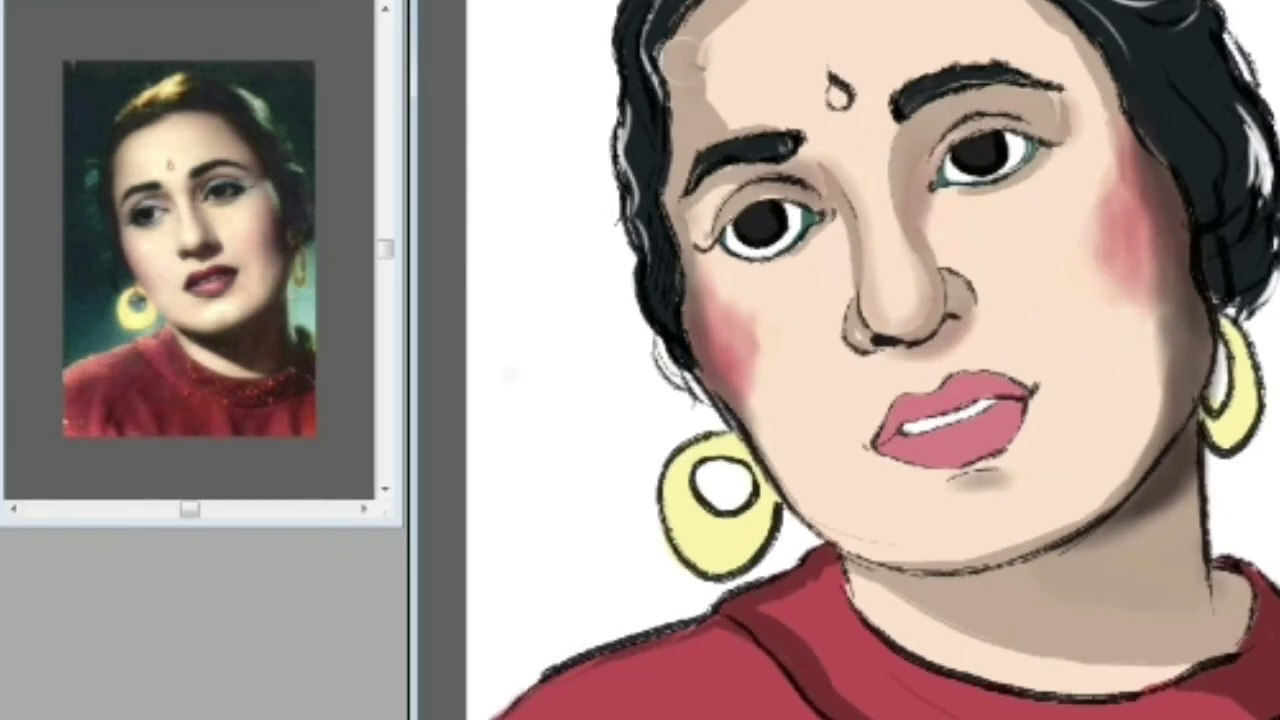
scroll(808, 340, "down", 2)
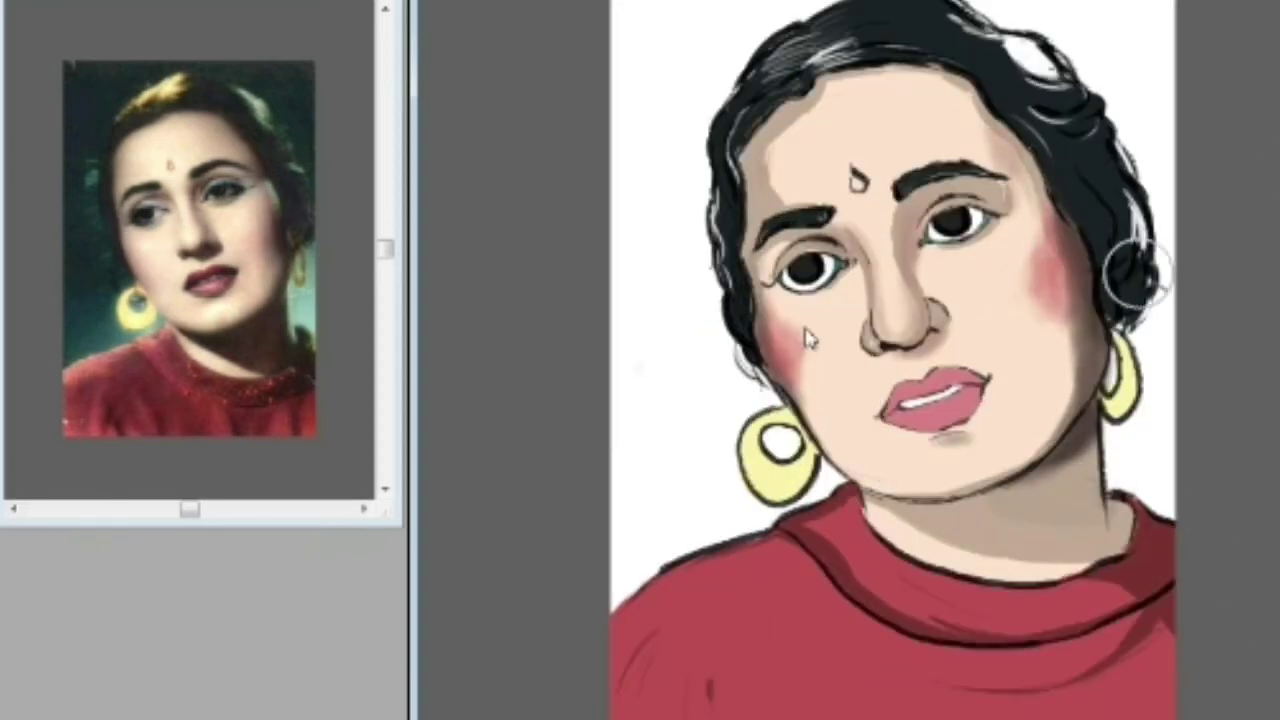
scroll(993, 85, "up", 4)
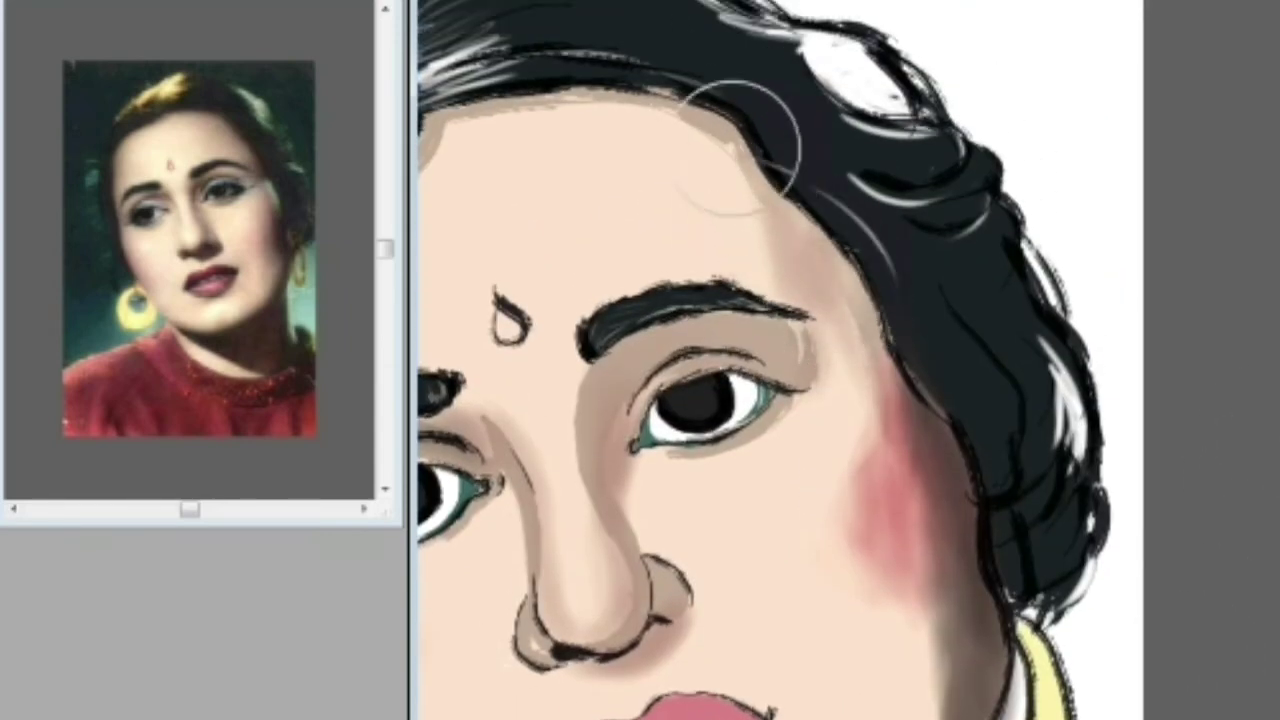
scroll(1134, 363, "down", 5)
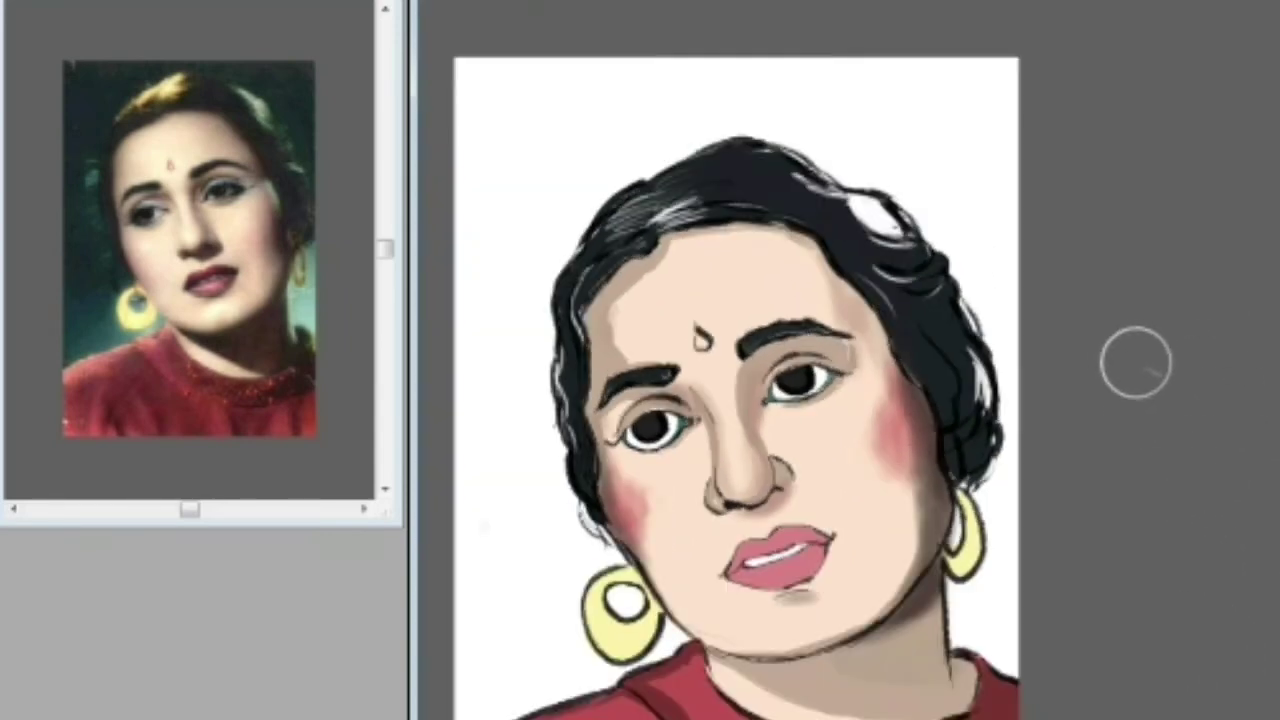
scroll(1131, 251, "up", 2)
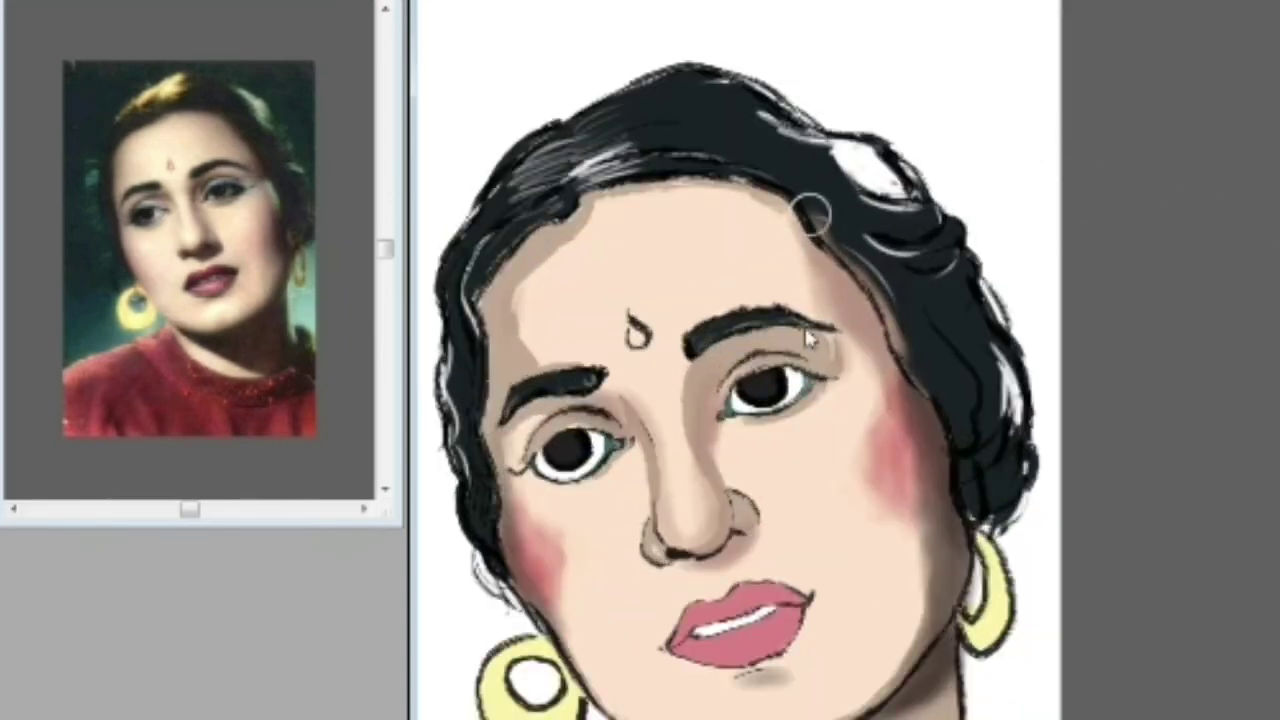
scroll(1131, 590, "down", 5)
scroll(893, 515, "up", 5)
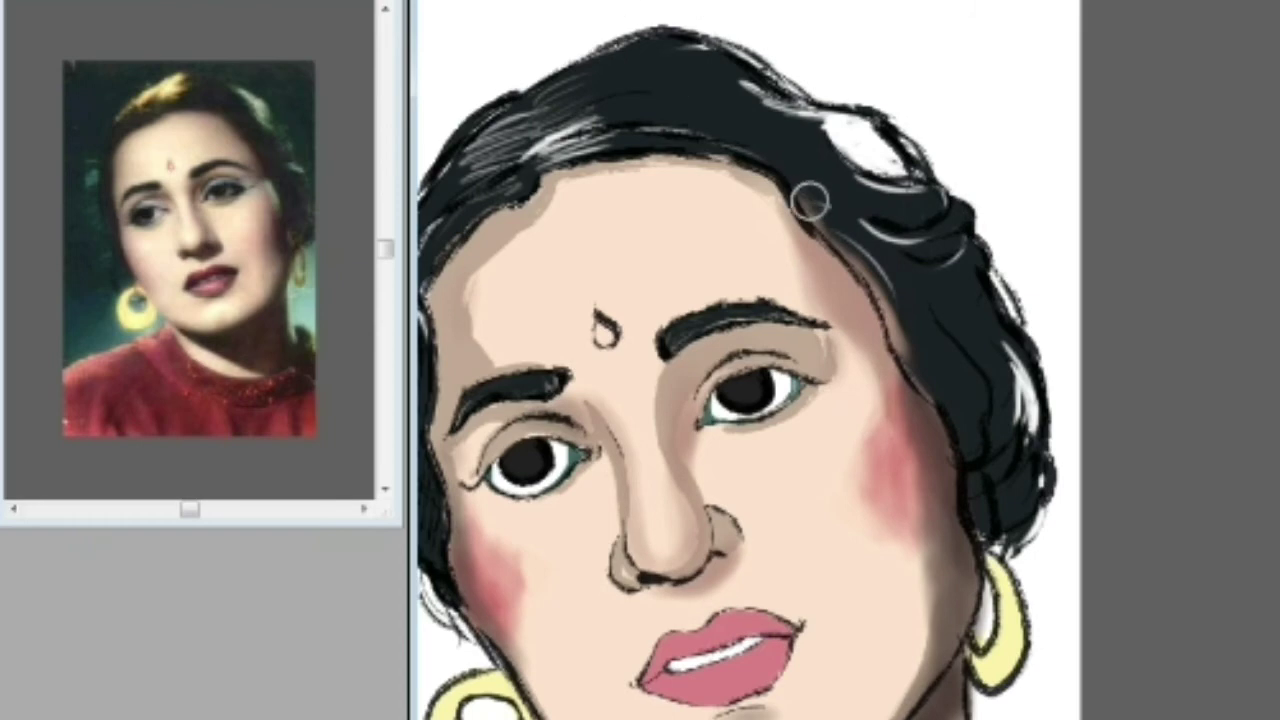
- Paint near-black hair along the right hairline from the forehead down to the temple, covering its uneven edge
left_click_drag(816, 211, 904, 350)
left_click_drag(854, 261, 918, 358)
scroll(894, 516, "down", 3)
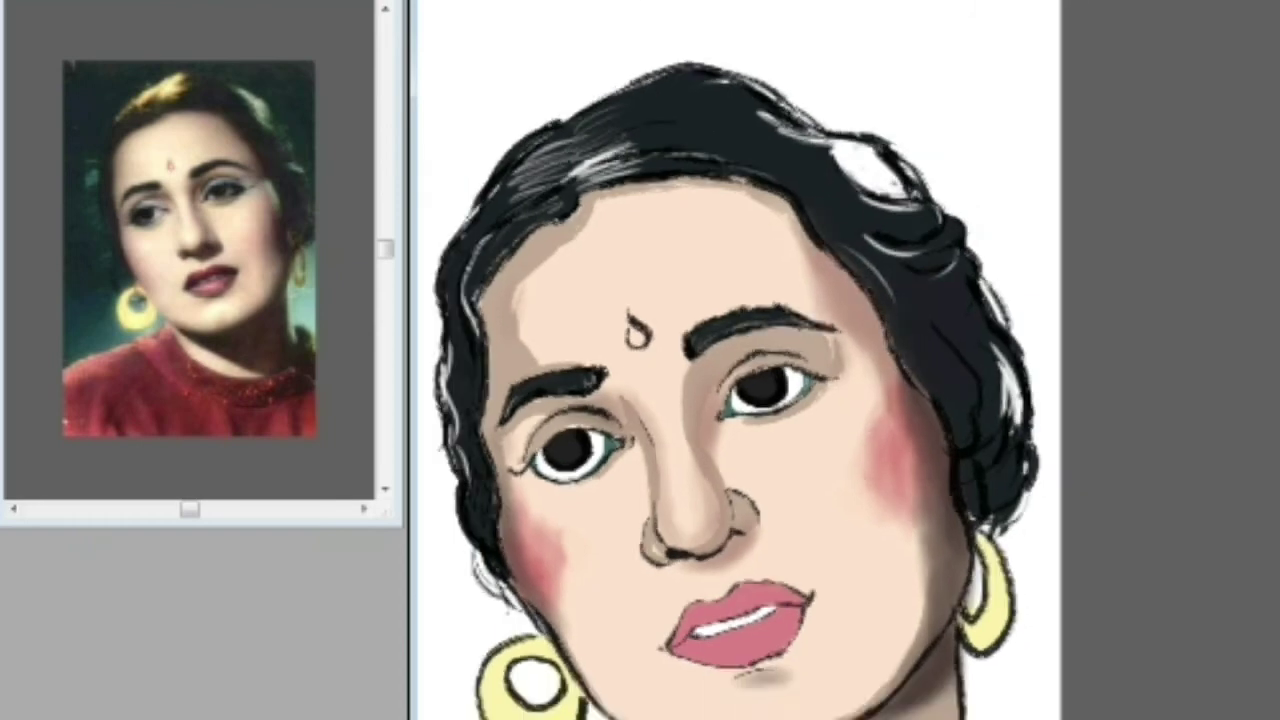
scroll(902, 431, "up", 3)
scroll(943, 289, "down", 5)
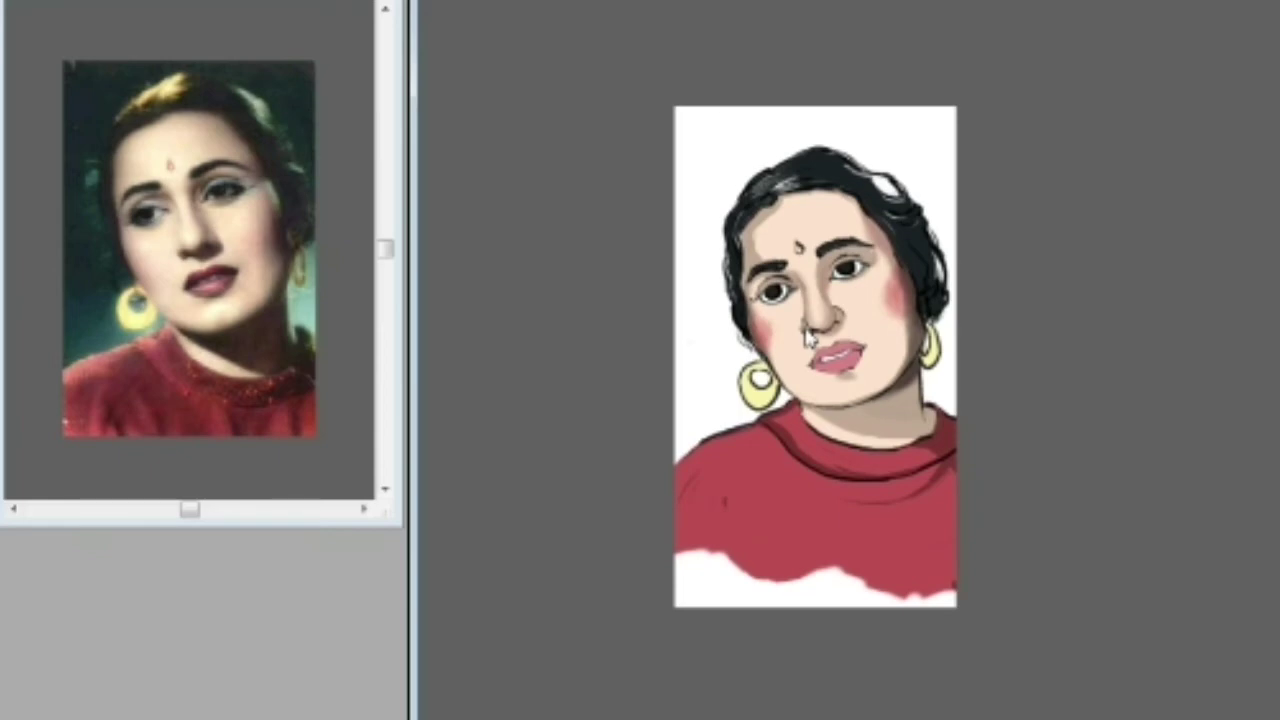
- Add muted gold and grey-green highlights to the hair, tone down its white gaps and draw loose strands beside the ears
scroll(808, 338, "up", 1)
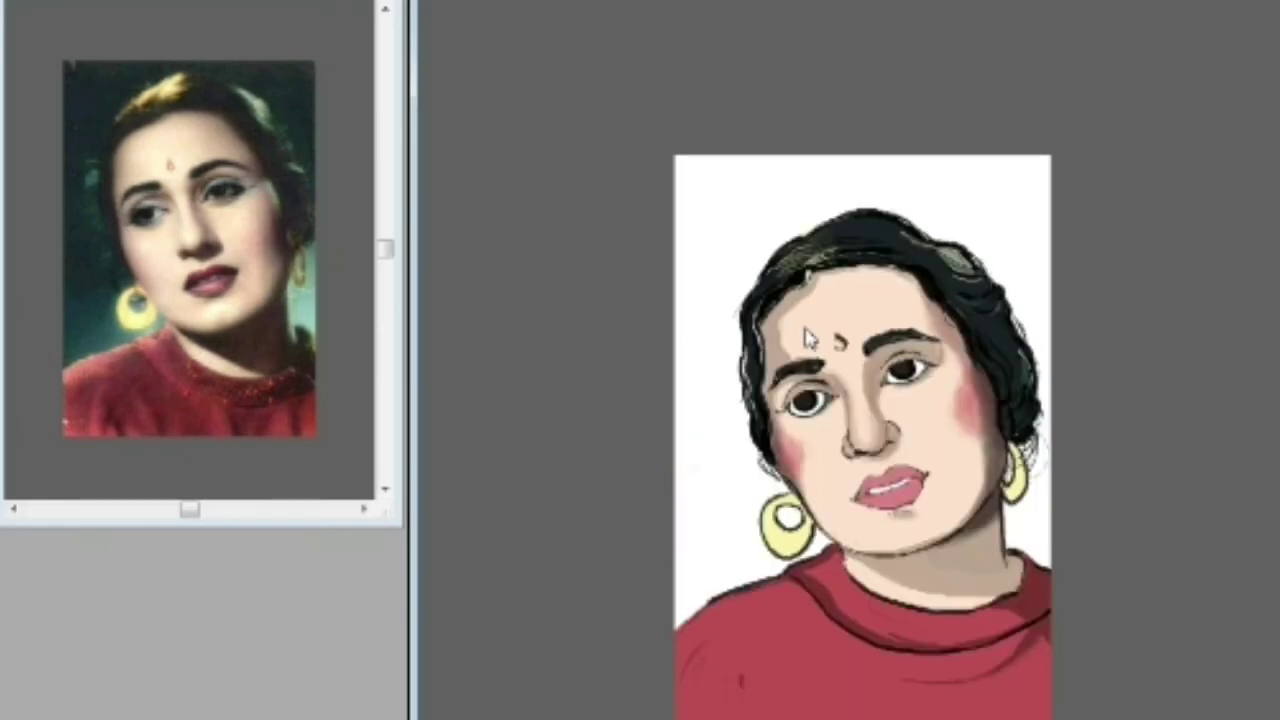
scroll(808, 338, "up", 3)
scroll(808, 338, "down", 2)
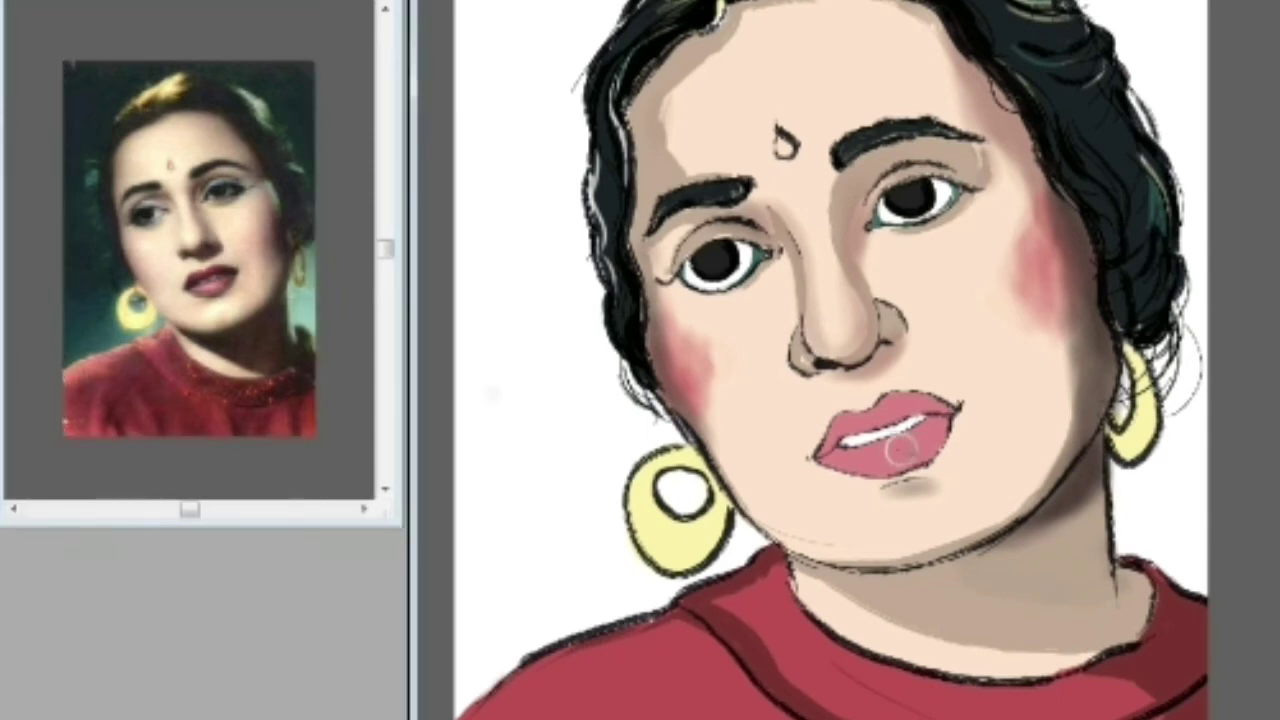
- Undo the trial lip stroke and paint a dark plum shadow over the right half of the upper lip
key("ctrl+plus")
key("ctrl+plus")
mouse_move(926, 436)
left_mouse_down()
mouse_move(938, 466)
mouse_move(958, 448)
mouse_move(952, 478)
mouse_move(922, 478)
mouse_move(933, 488)
mouse_move(947, 488)
mouse_move(955, 458)
mouse_move(911, 428)
mouse_move(951, 430)
left_mouse_up()
key("ctrl+z")
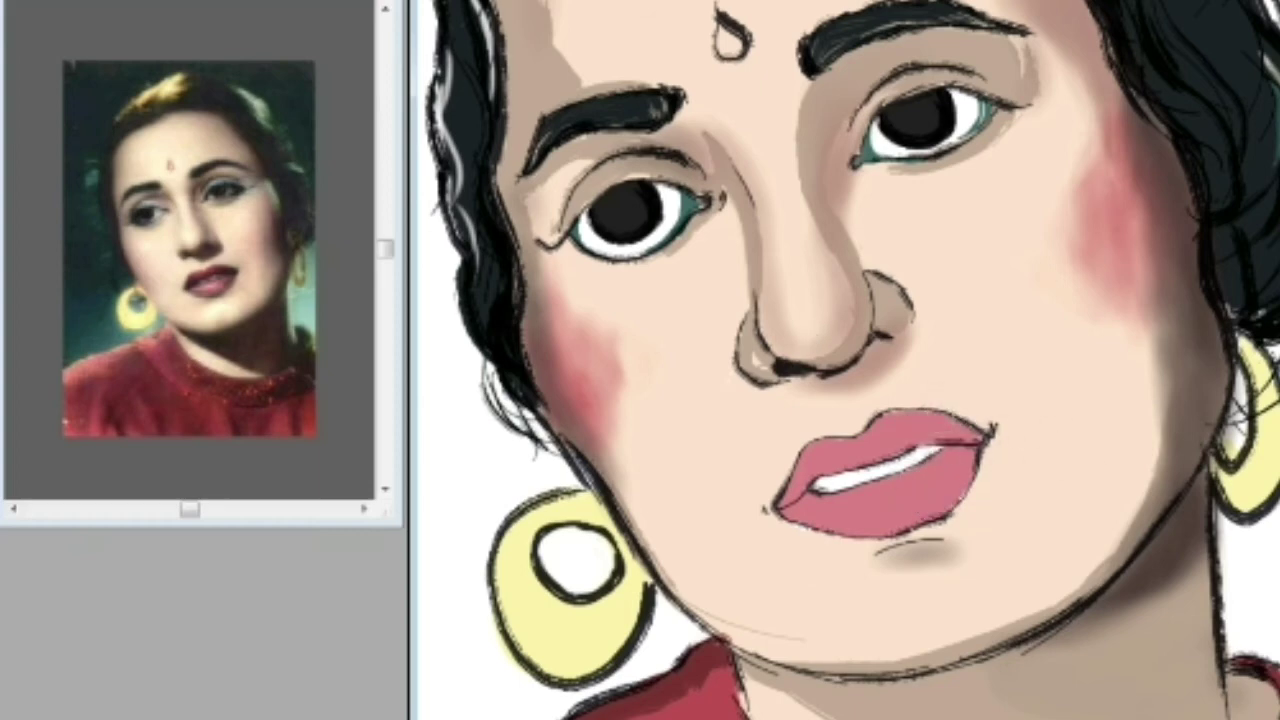
key("ctrl+plus")
mouse_move(980, 486)
left_mouse_down()
mouse_move(911, 457)
mouse_move(872, 507)
mouse_move(762, 546)
mouse_move(955, 469)
mouse_move(938, 478)
mouse_move(913, 451)
mouse_move(909, 477)
mouse_move(932, 446)
mouse_move(952, 446)
mouse_move(953, 470)
mouse_move(882, 459)
mouse_move(875, 475)
mouse_move(875, 456)
mouse_move(863, 502)
mouse_move(884, 450)
mouse_move(865, 496)
mouse_move(800, 528)
left_mouse_up()
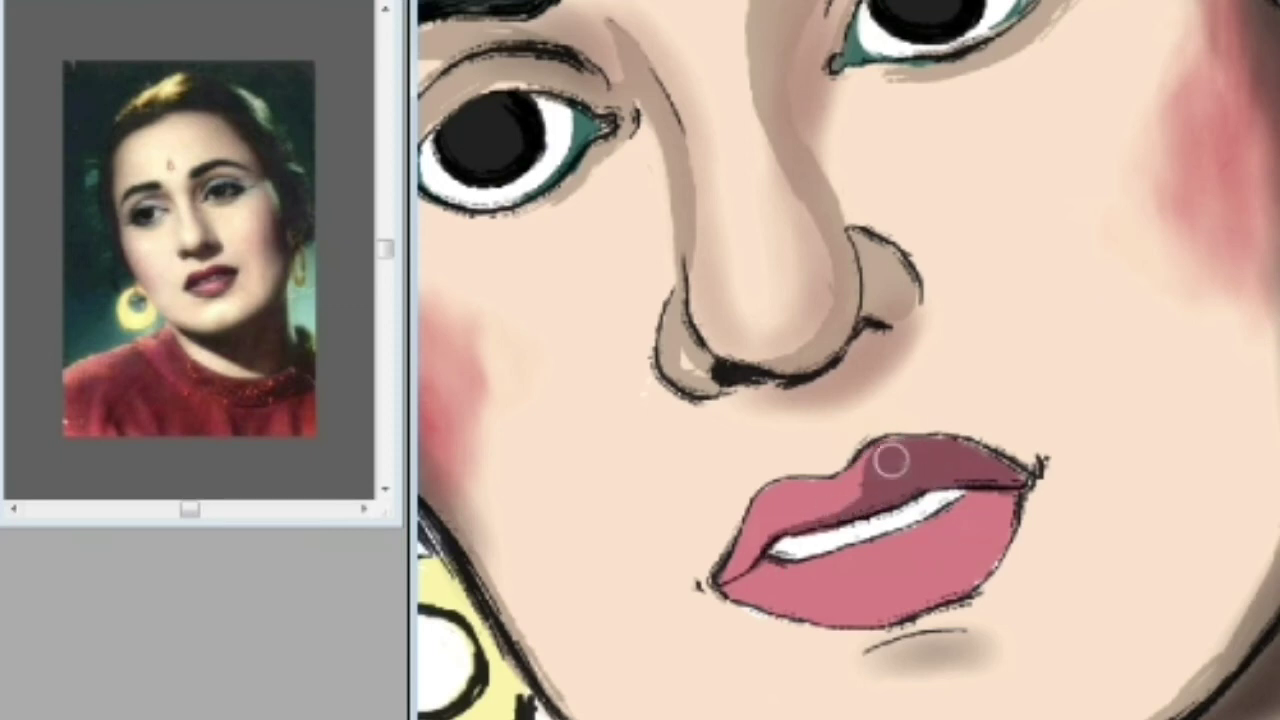
left_click_drag(891, 459, 856, 499)
- Paint dark plum shadows on the right end of the lower lip and around the left corner of the mouth
mouse_move(778, 562)
left_mouse_down()
mouse_move(840, 560)
mouse_move(997, 503)
mouse_move(947, 590)
mouse_move(971, 560)
mouse_move(966, 531)
left_mouse_up()
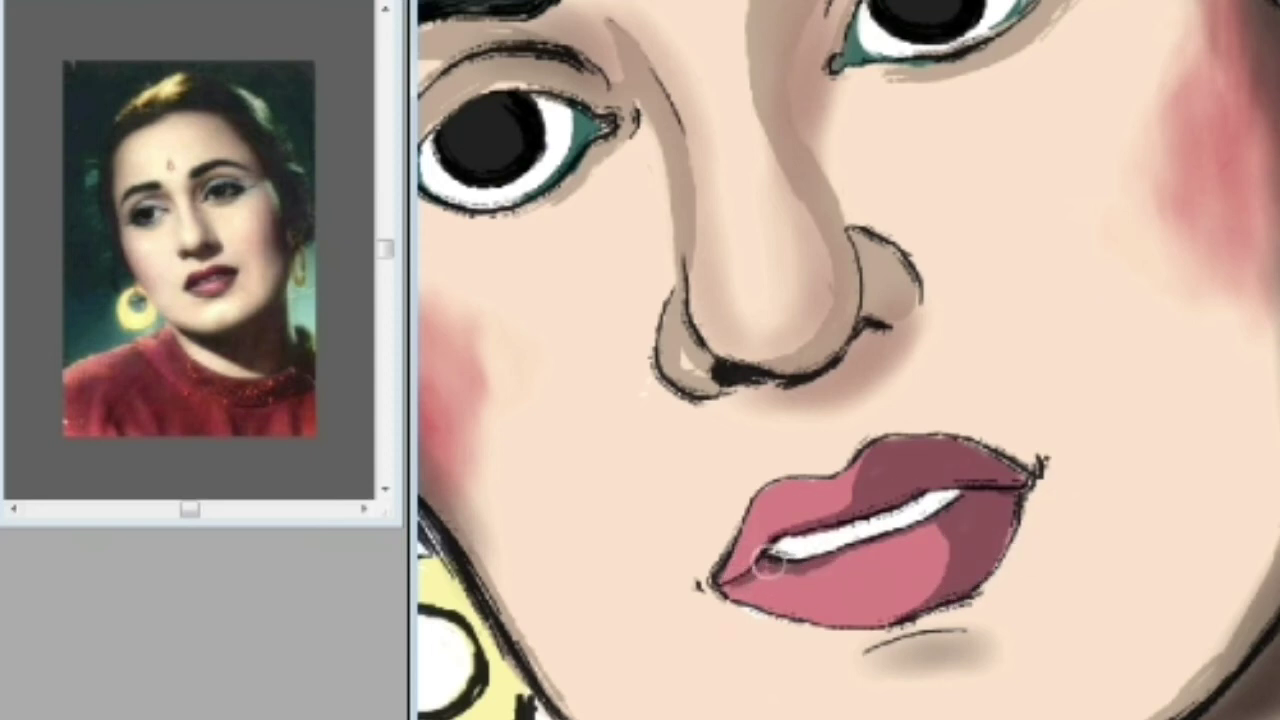
mouse_move(932, 462)
left_mouse_down()
mouse_move(796, 522)
mouse_move(852, 490)
mouse_move(745, 565)
left_mouse_up()
key("ctrl+minus")
key("ctrl+minus")
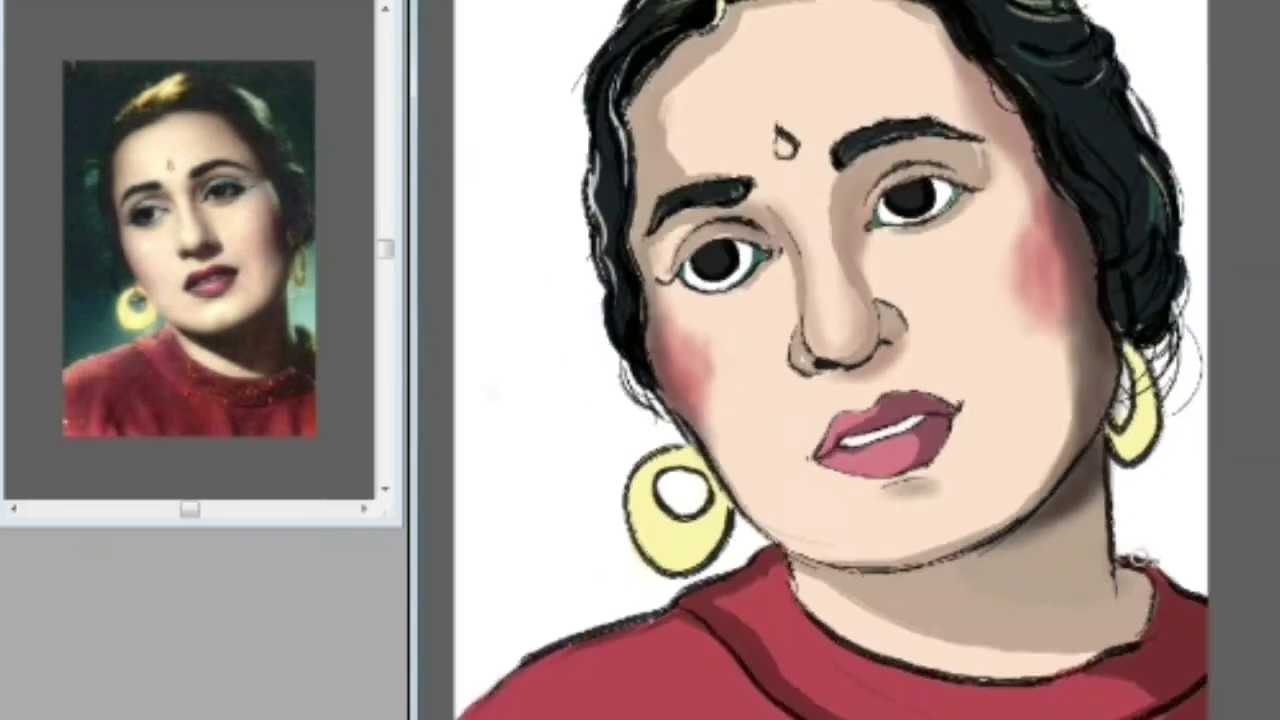
key("ctrl+plus")
key("ctrl+plus")
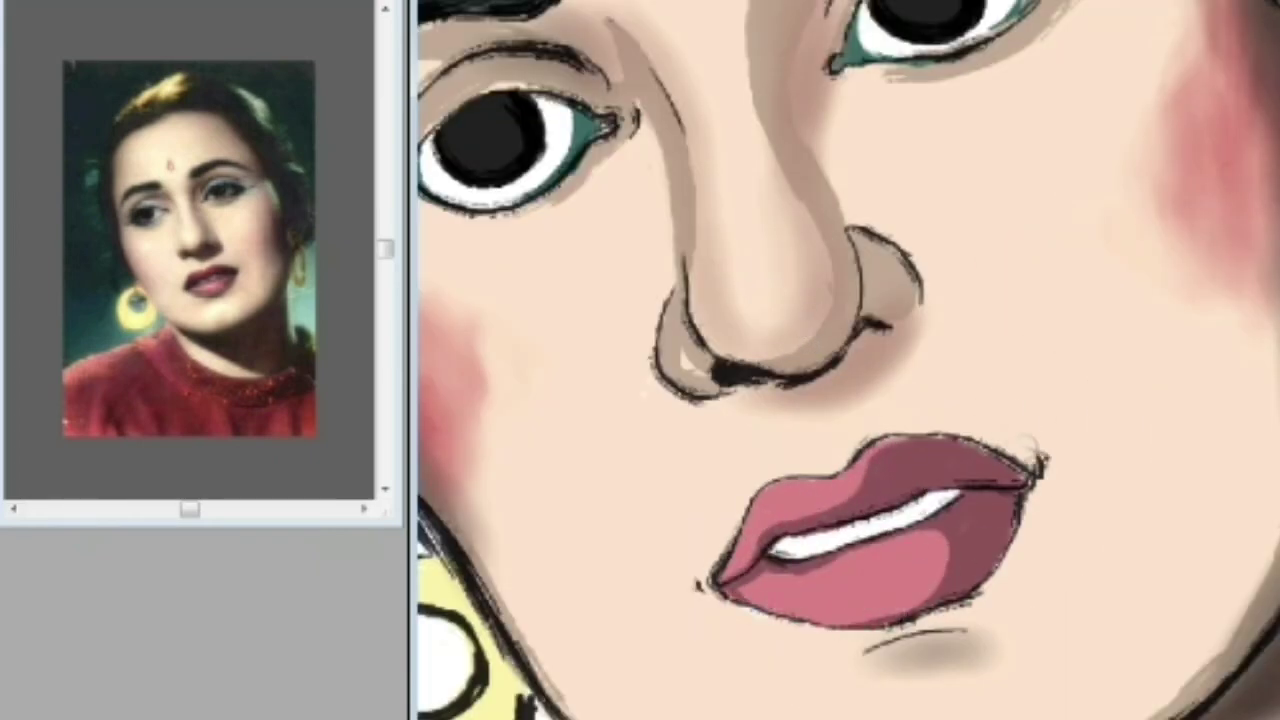
- Paint a bright white highlight on the right side of the lower lip, with a small dot beside it
scroll(810, 340, "down", 3)
scroll(808, 338, "up", 3)
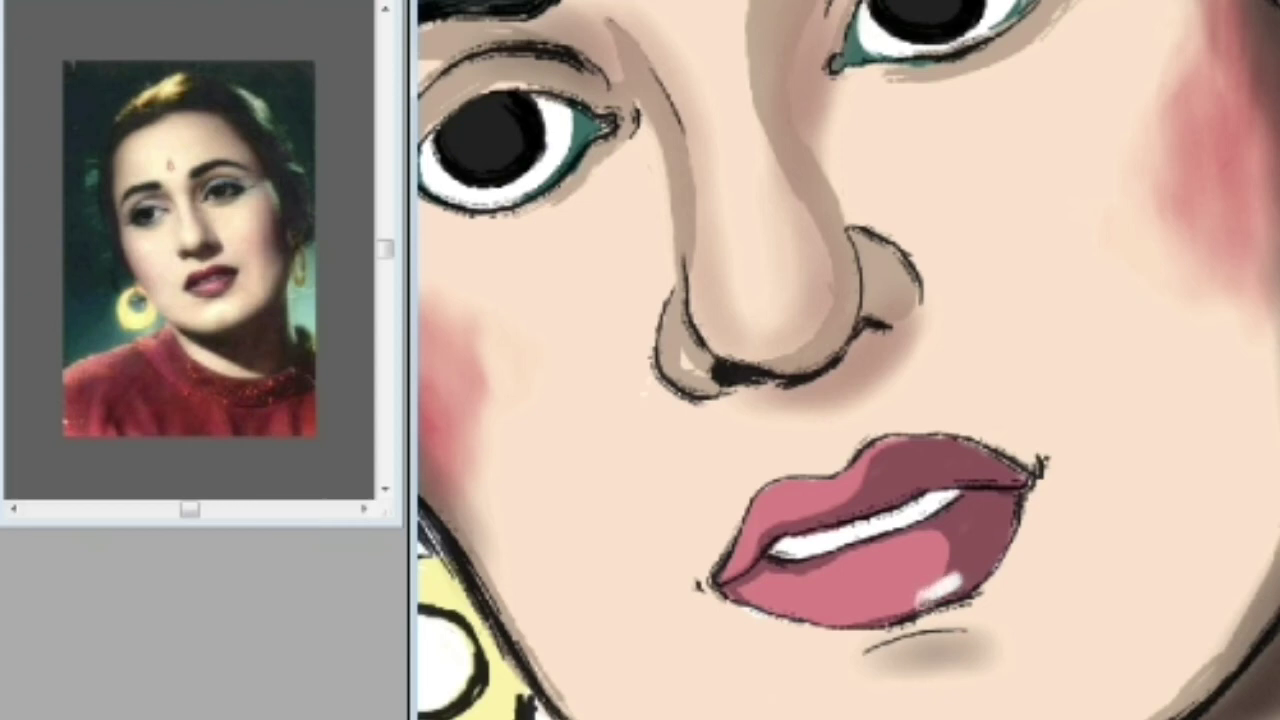
scroll(808, 338, "down", 2)
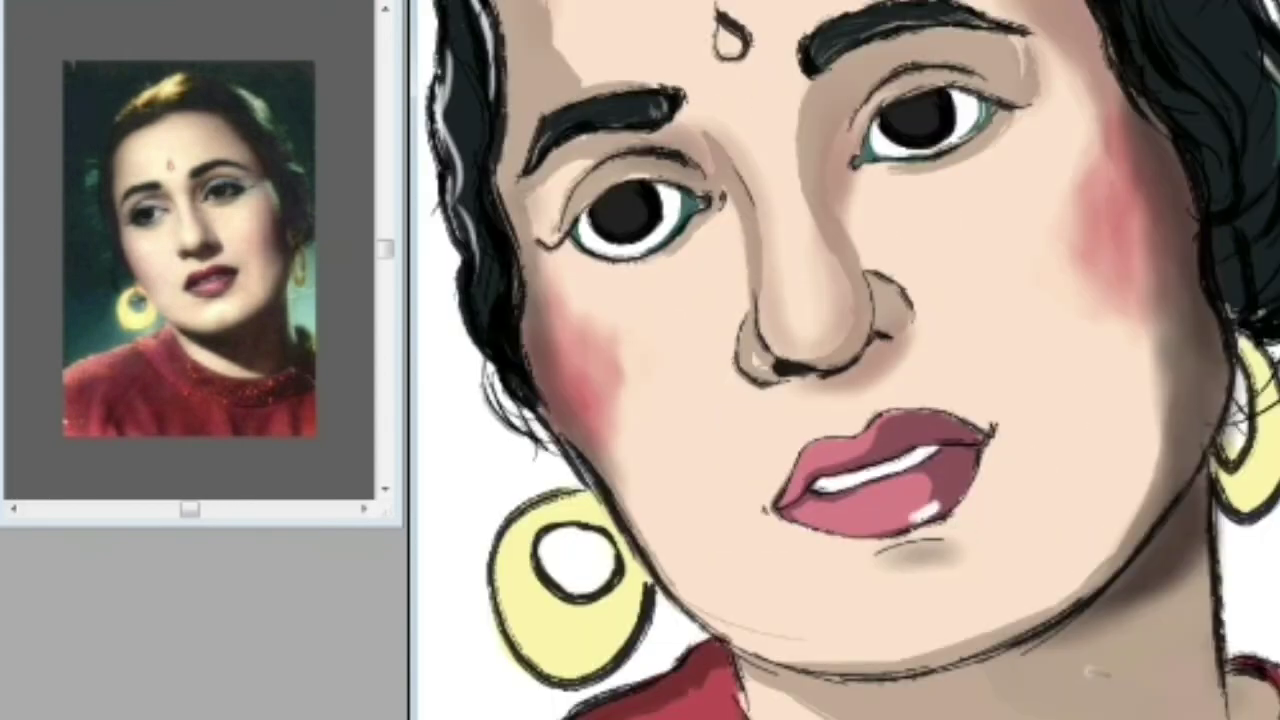
scroll(945, 340, "up", 3)
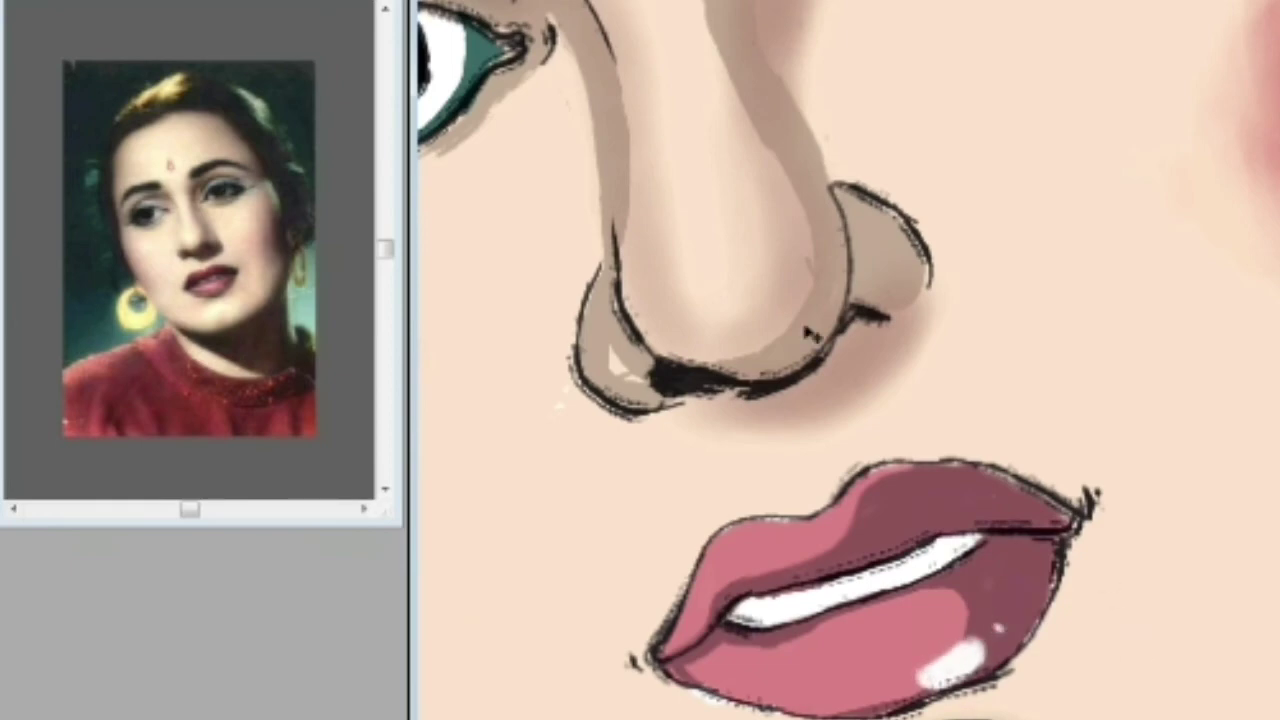
scroll(808, 338, "down", 1)
scroll(808, 338, "up", 2)
scroll(900, 360, "down", 4)
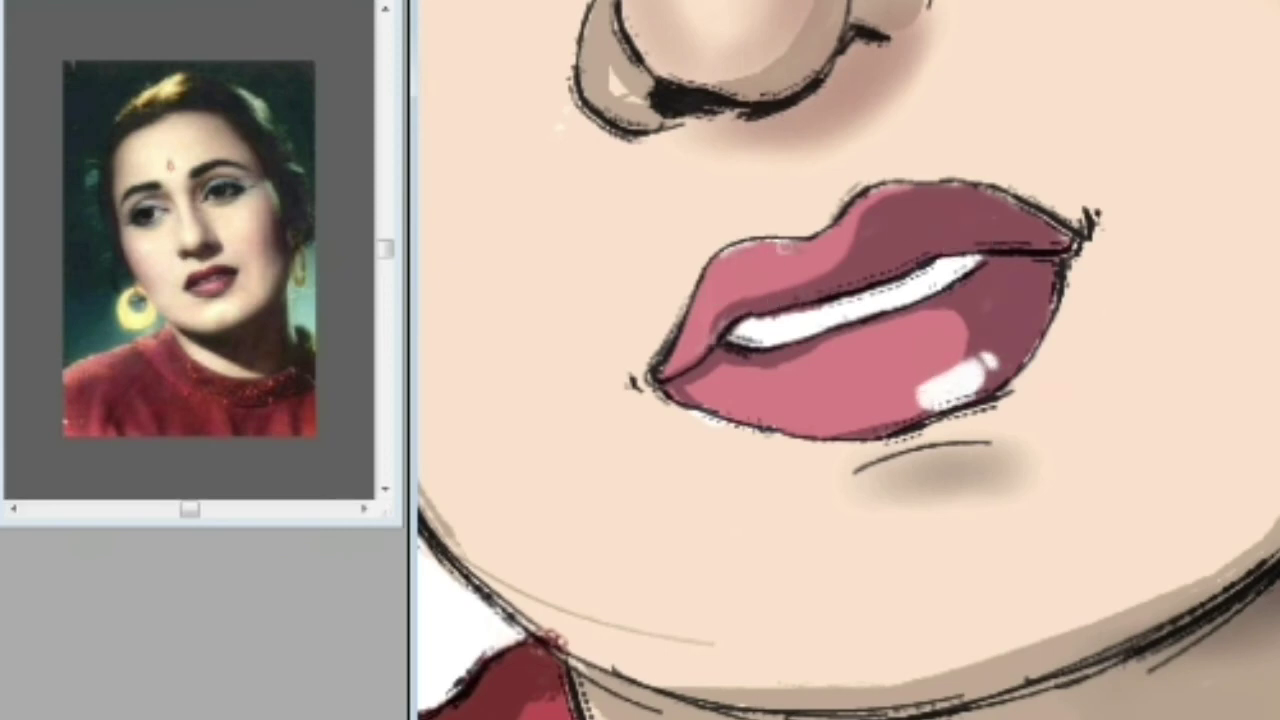
- Add a thin pale highlight stroke across the left half of the lower lip
key("ctrl+minus")
key("ctrl+minus")
left_click_drag(780, 380, 826, 374)
key("ctrl+plus")
key("ctrl+plus")
key("ctrl+minus")
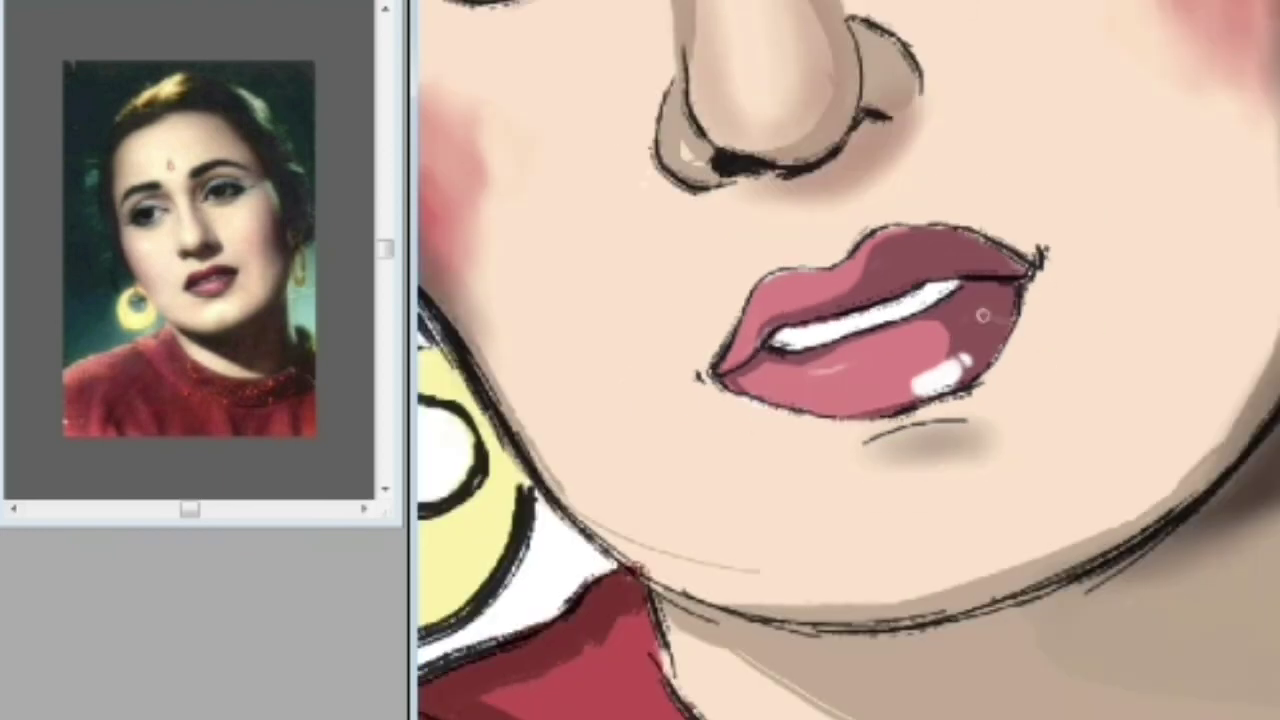
- Paint a round white highlight on the tip of the nose, with a smaller dot to its right
key("ctrl+minus")
key("ctrl+minus")
scroll(1099, 578, "down", 2)
scroll(1157, 366, "up", 4)
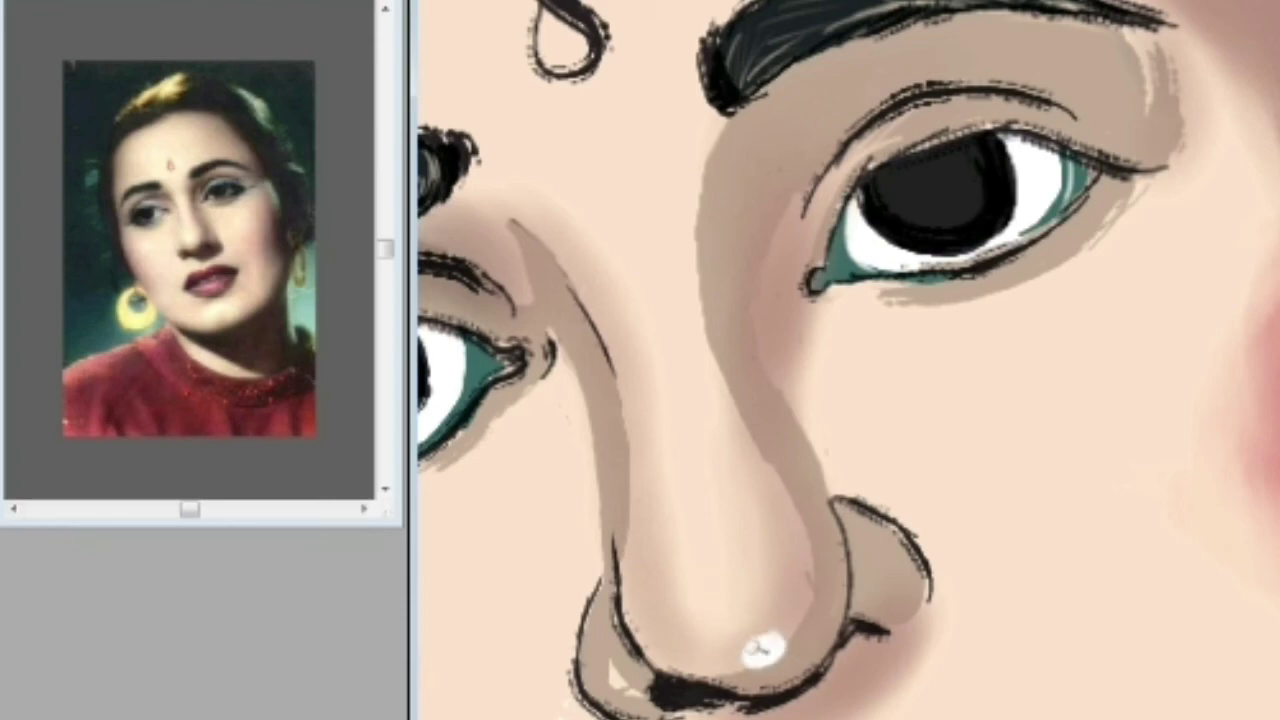
key("ctrl+minus")
key("ctrl+minus")
key("ctrl+minus")
scroll(1000, 297, "down", 3)
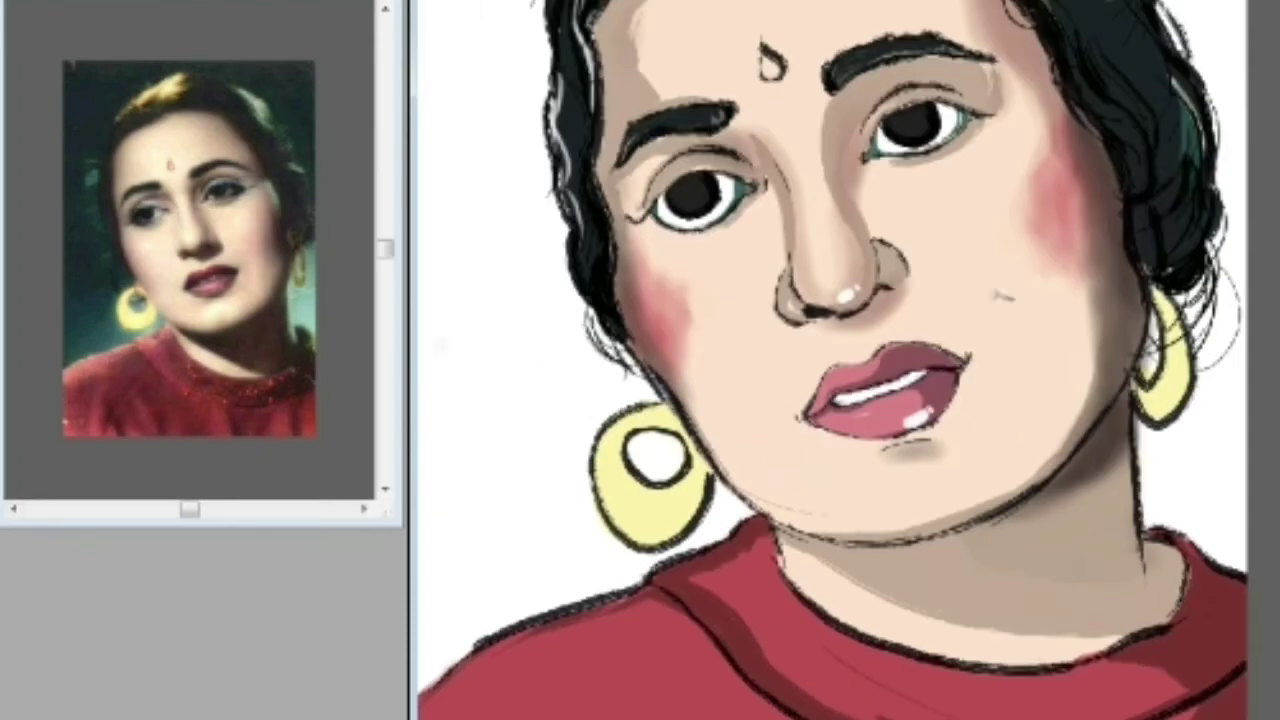
key("ctrl+plus")
key("ctrl+plus")
left_click_drag(773, 220, 806, 228)
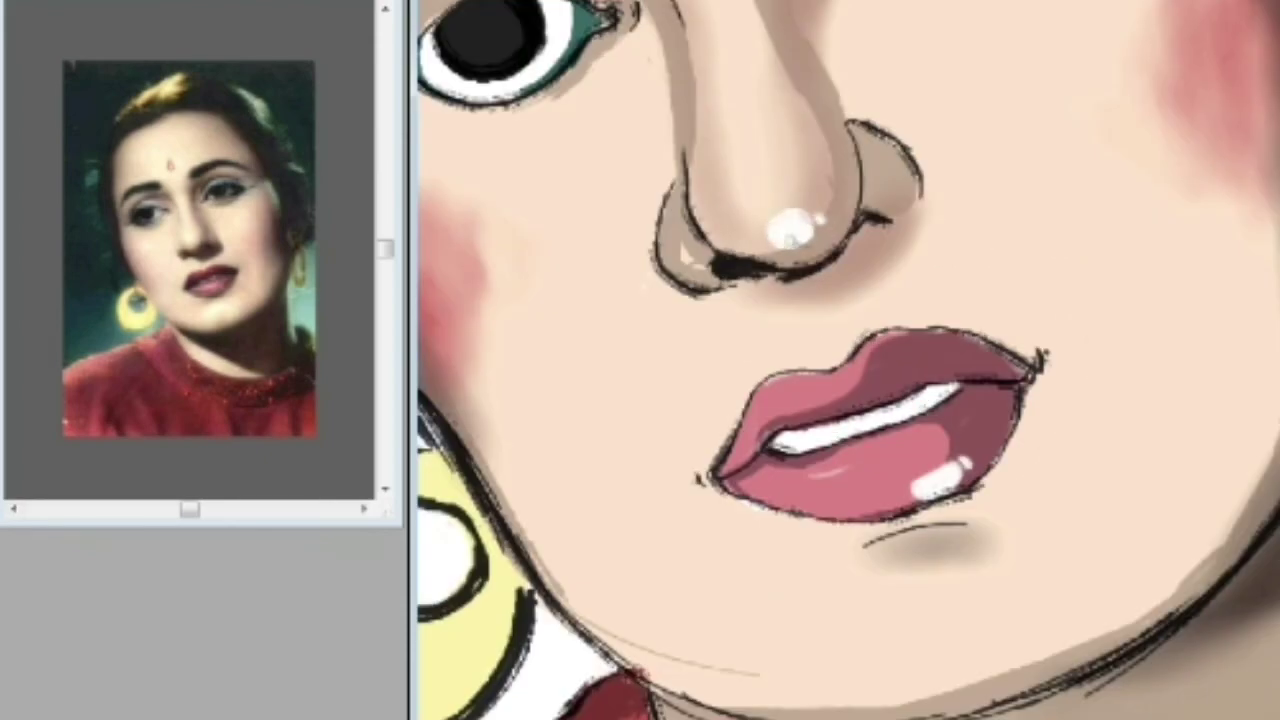
- Dot small white catchlights onto the upper part of the dark irises in both eyes
key("ctrl+minus")
key("ctrl+minus")
key("ctrl+minus")
key("ctrl+plus")
key("ctrl+plus")
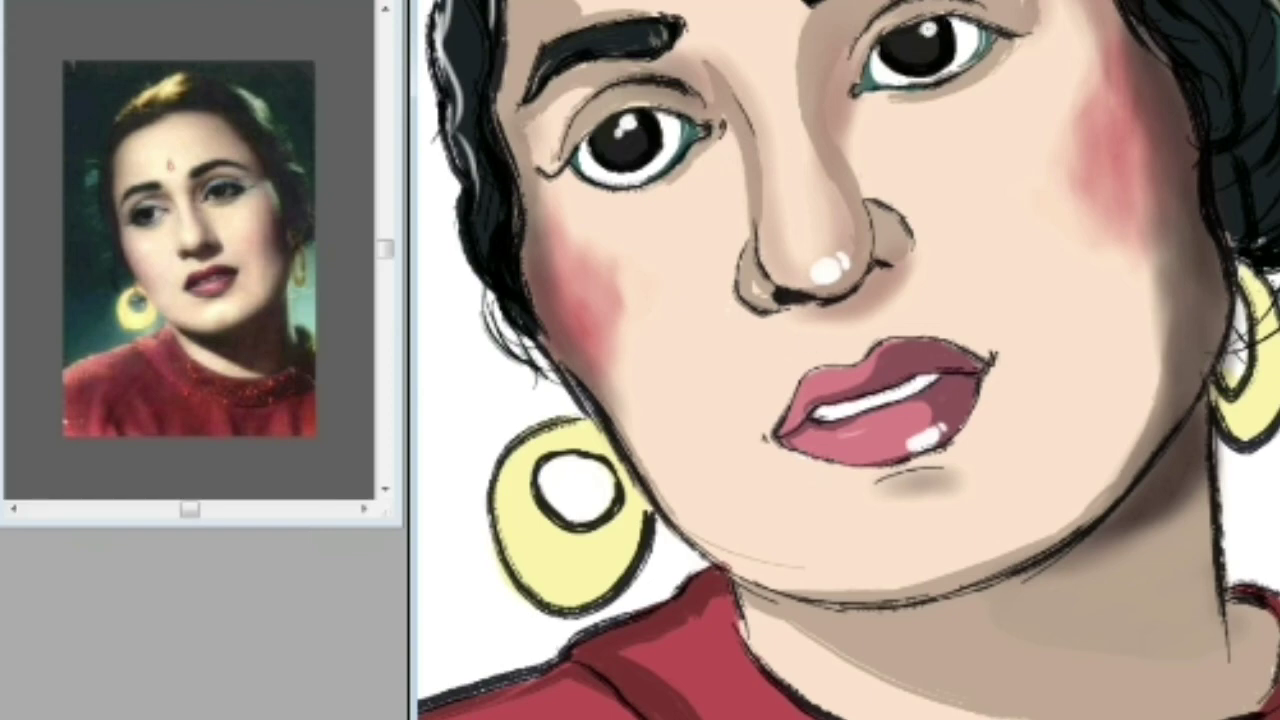
key("ctrl+minus")
key("ctrl+minus")
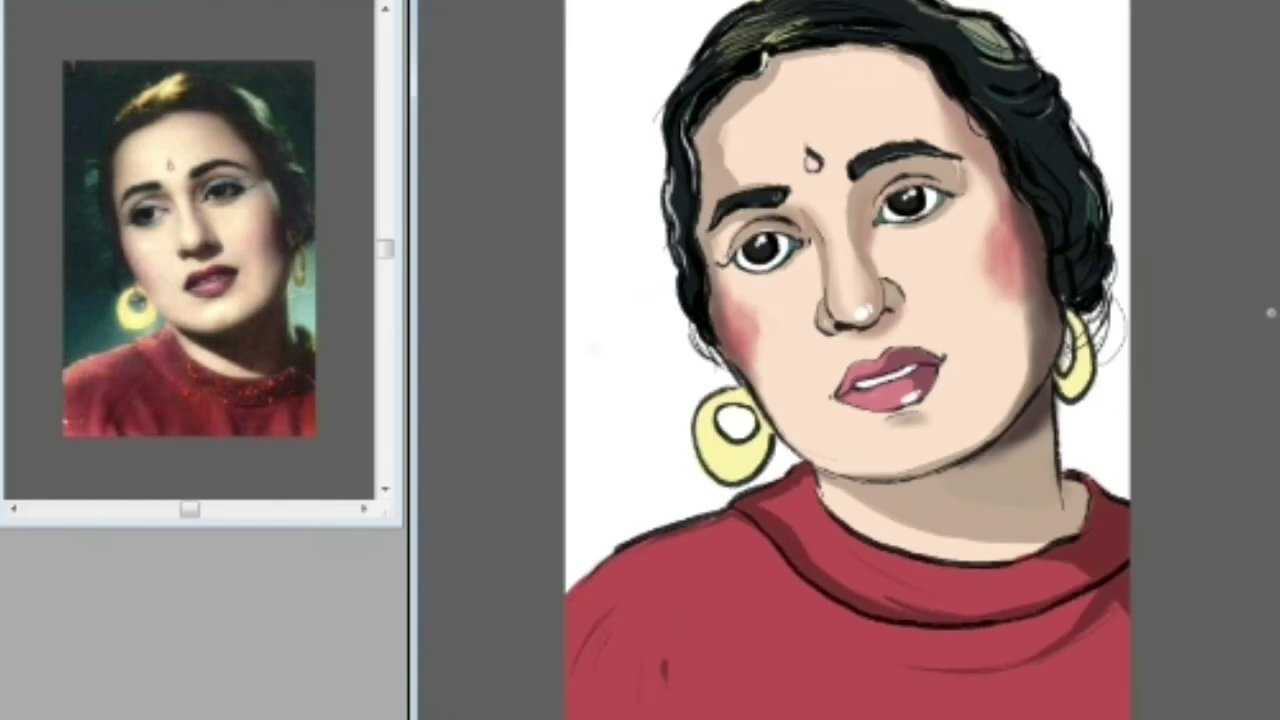
key("ctrl+plus")
key("ctrl+plus")
key("ctrl+plus")
key("ctrl+minus")
key("ctrl+minus")
key("ctrl+minus")
key("ctrl+plus")
key("ctrl+plus")
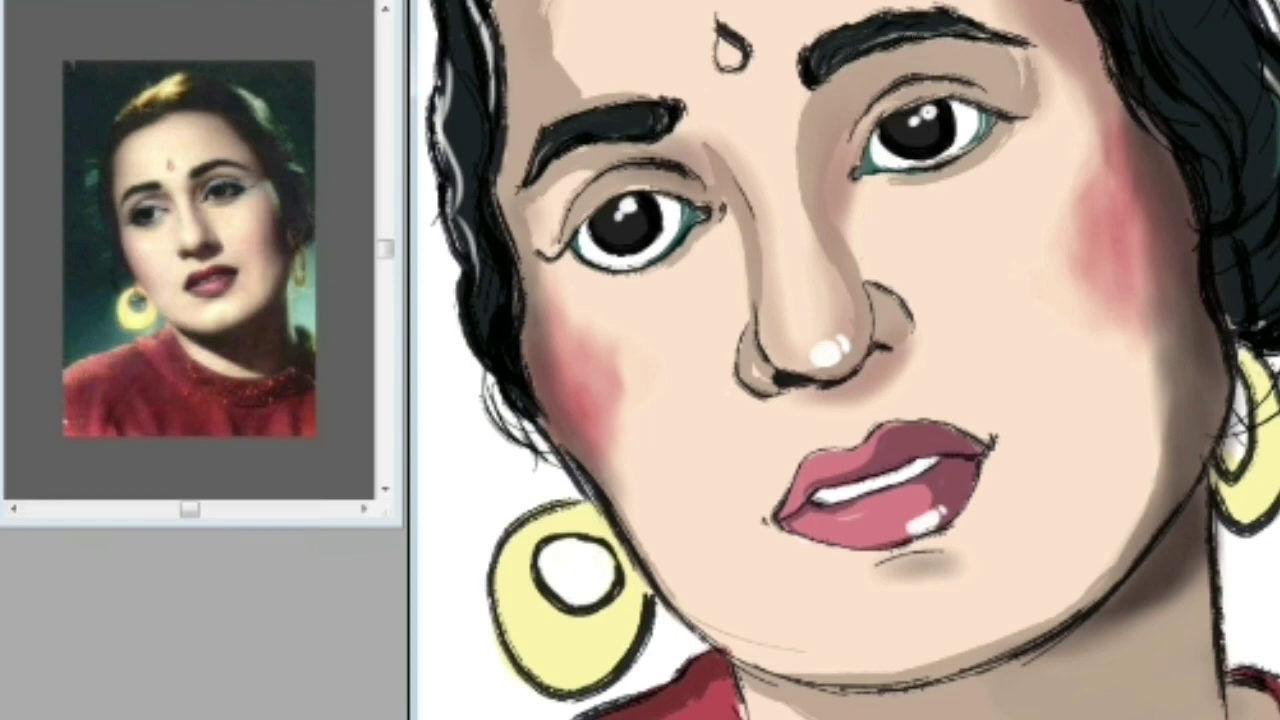
- Paint white highlight strokes in the lower right hair and along the left edge of the left earring
key("ctrl+minus")
key("ctrl+minus")
key("ctrl+minus")
key("ctrl+plus")
key("ctrl+plus")
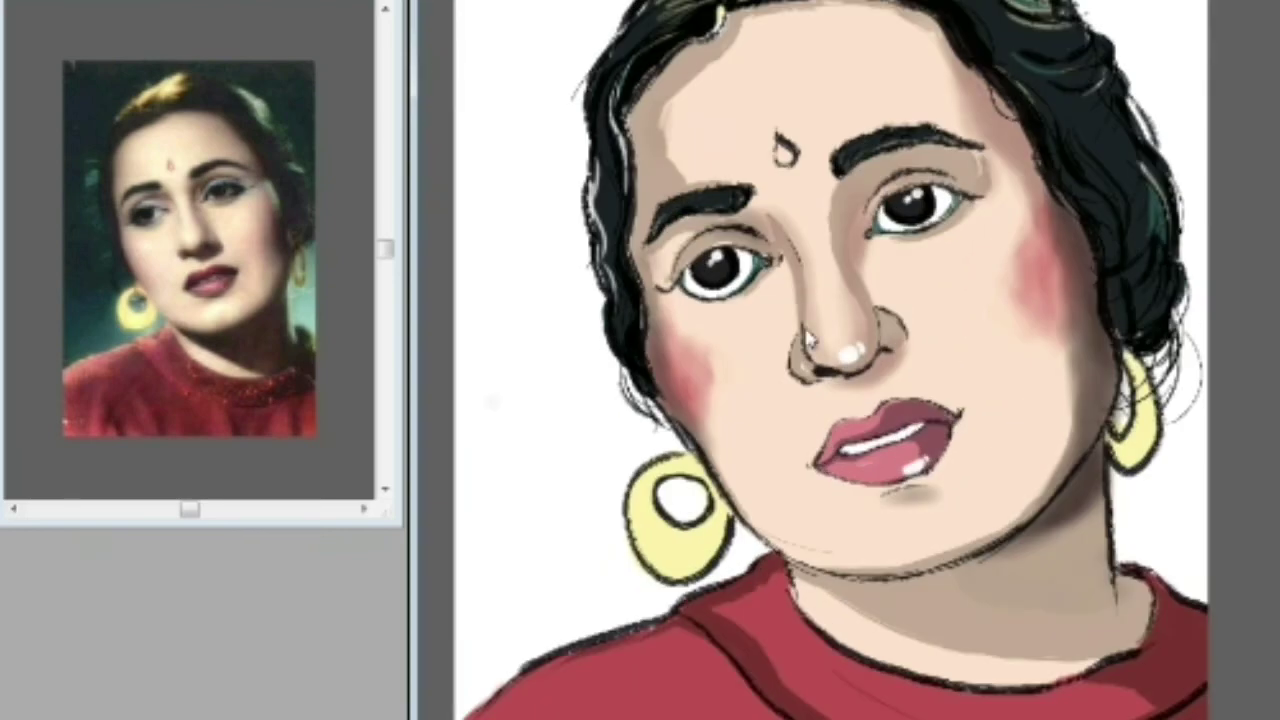
scroll(808, 340, "down", 3)
scroll(808, 340, "up", 3)
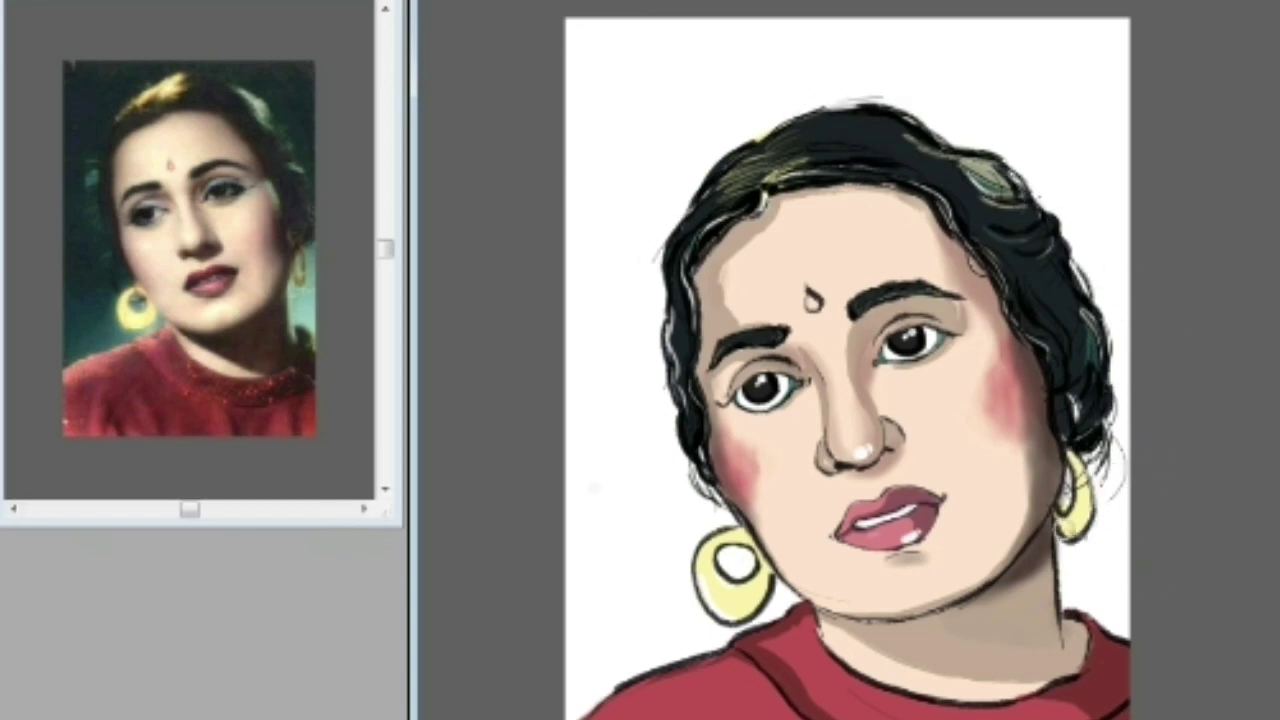
key("ctrl+minus")
key("ctrl+minus")
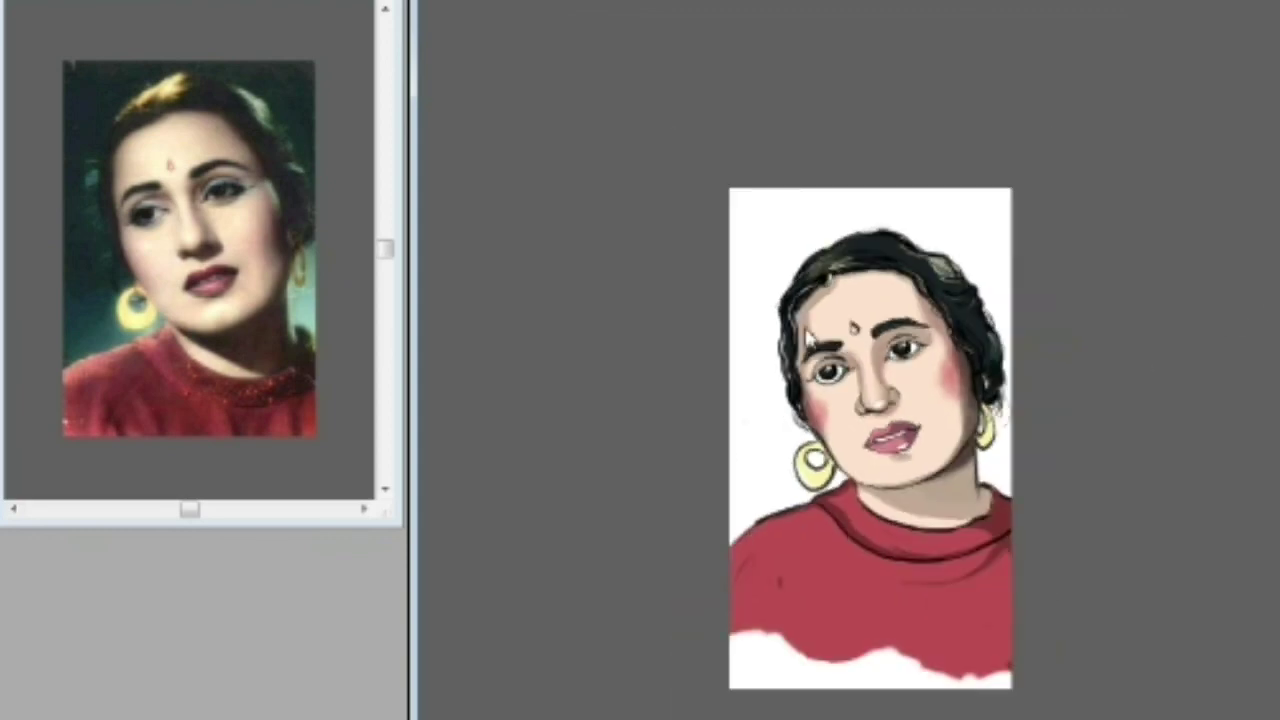
- Paint white highlights on the left shoulder of the red top and on the left fold of its collar
key("ctrl+plus")
key("ctrl+plus")
key("ctrl+plus")
left_click_drag(807, 338, 805, 55)
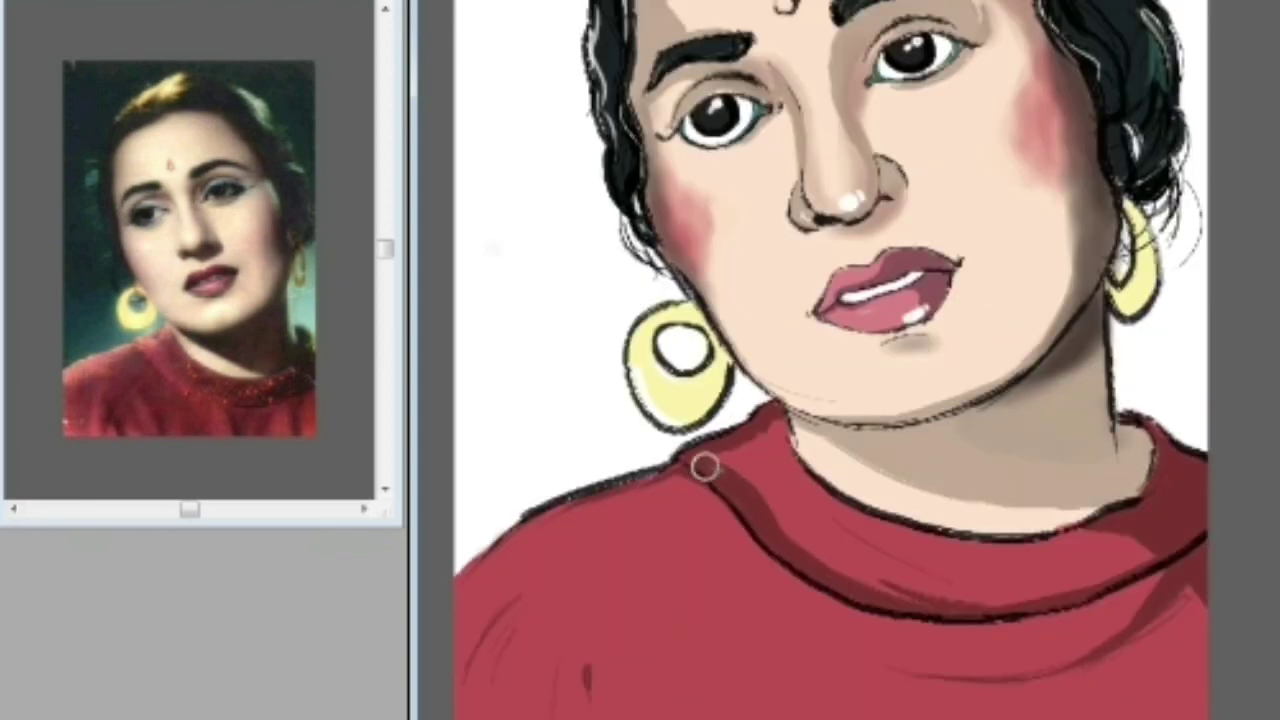
mouse_move(490, 565)
left_mouse_down()
mouse_move(455, 592)
mouse_move(522, 546)
left_mouse_up()
left_click(720, 455)
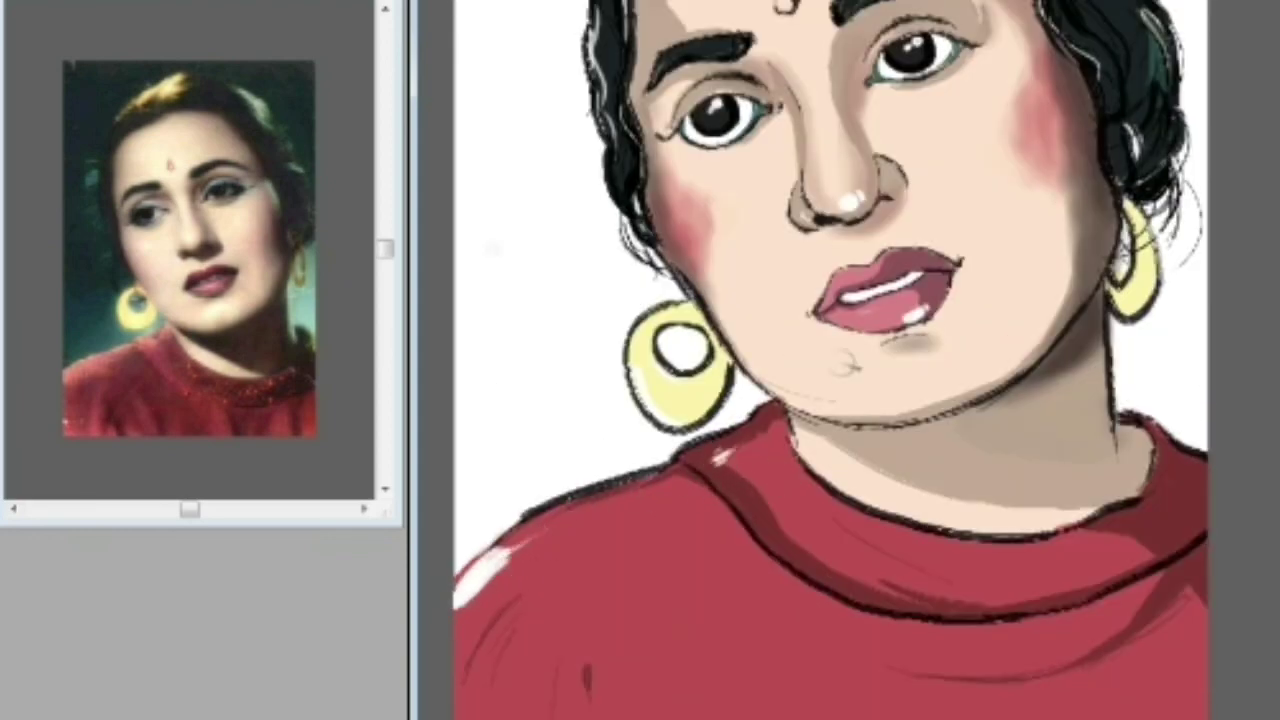
- Add white highlights along the collar's right neckline and just below its lower edge at the front
left_click_drag(1062, 537, 1106, 517)
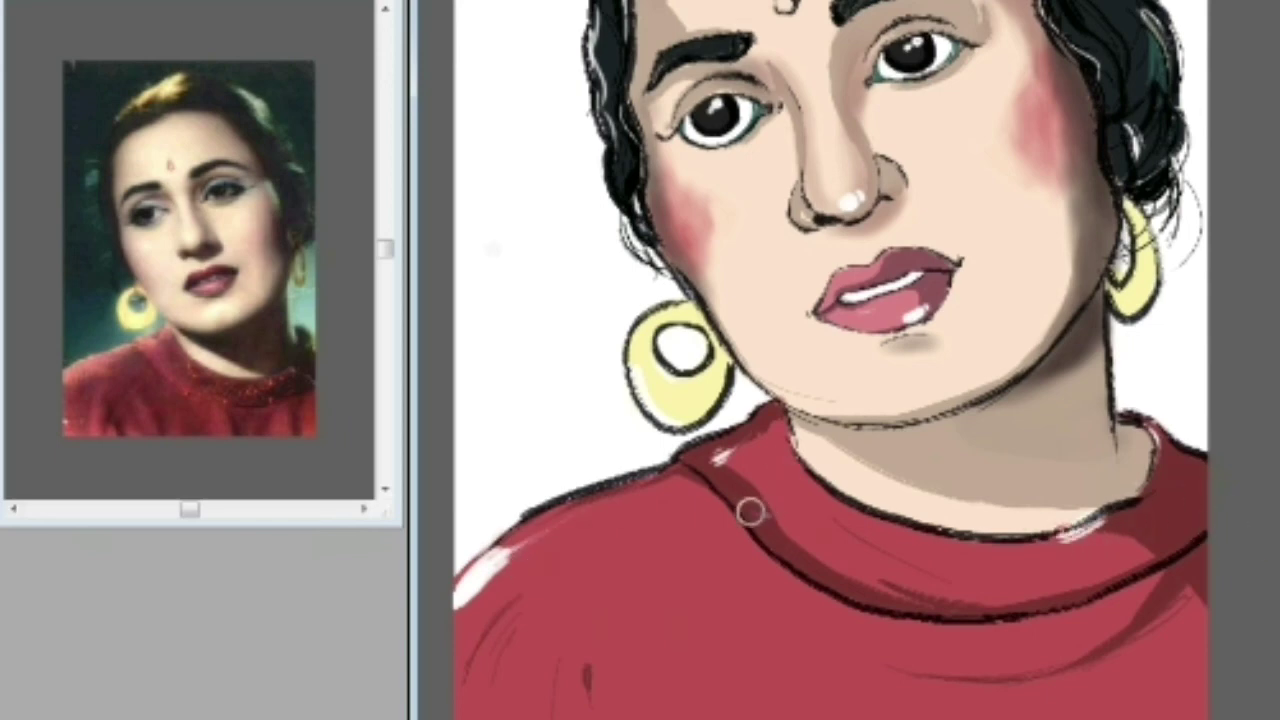
mouse_move(804, 588)
left_mouse_down()
mouse_move(856, 614)
mouse_move(970, 625)
left_mouse_up()
key("ctrl+minus")
key("ctrl+minus")
key("ctrl+minus")
key("ctrl+plus")
key("ctrl+plus")
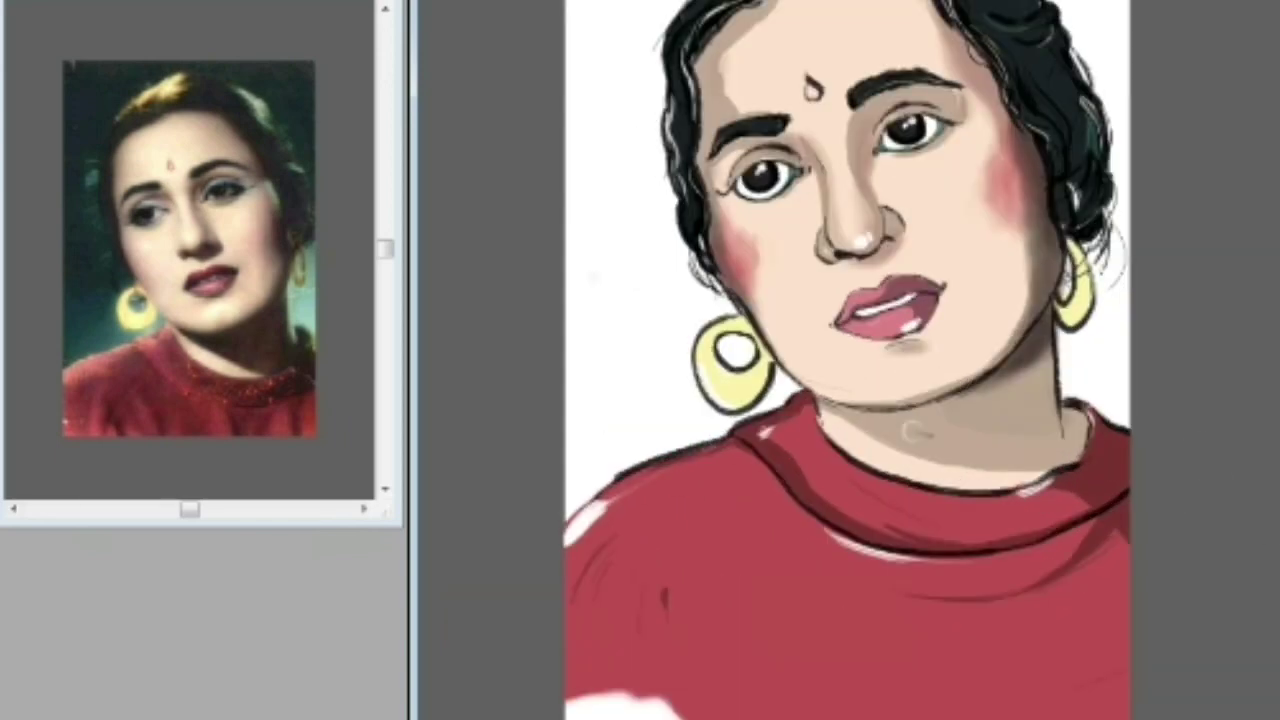
scroll(1064, 268, "up", 1)
scroll(806, 338, "up", 2)
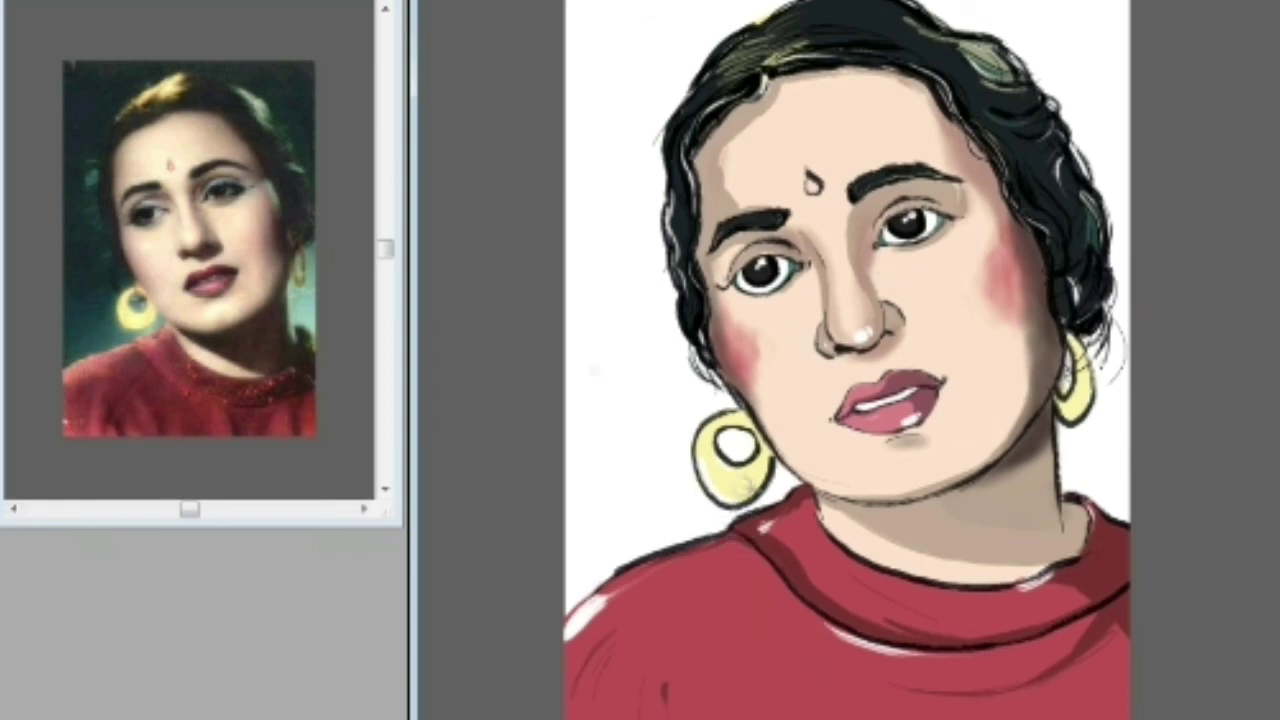
- Shade both yellow earrings with olive green, leaving lighter yellow areas along their edges
key("ctrl+a")
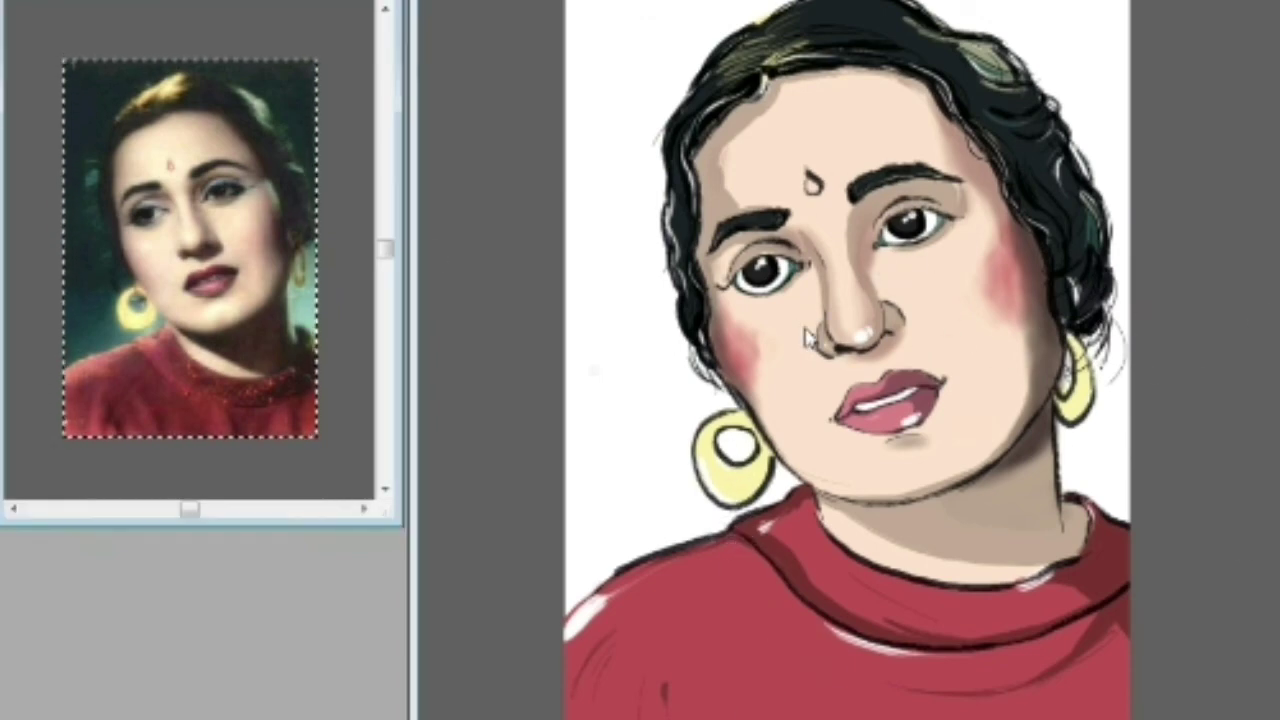
left_click(808, 336)
key("ctrl+plus")
key("ctrl+plus")
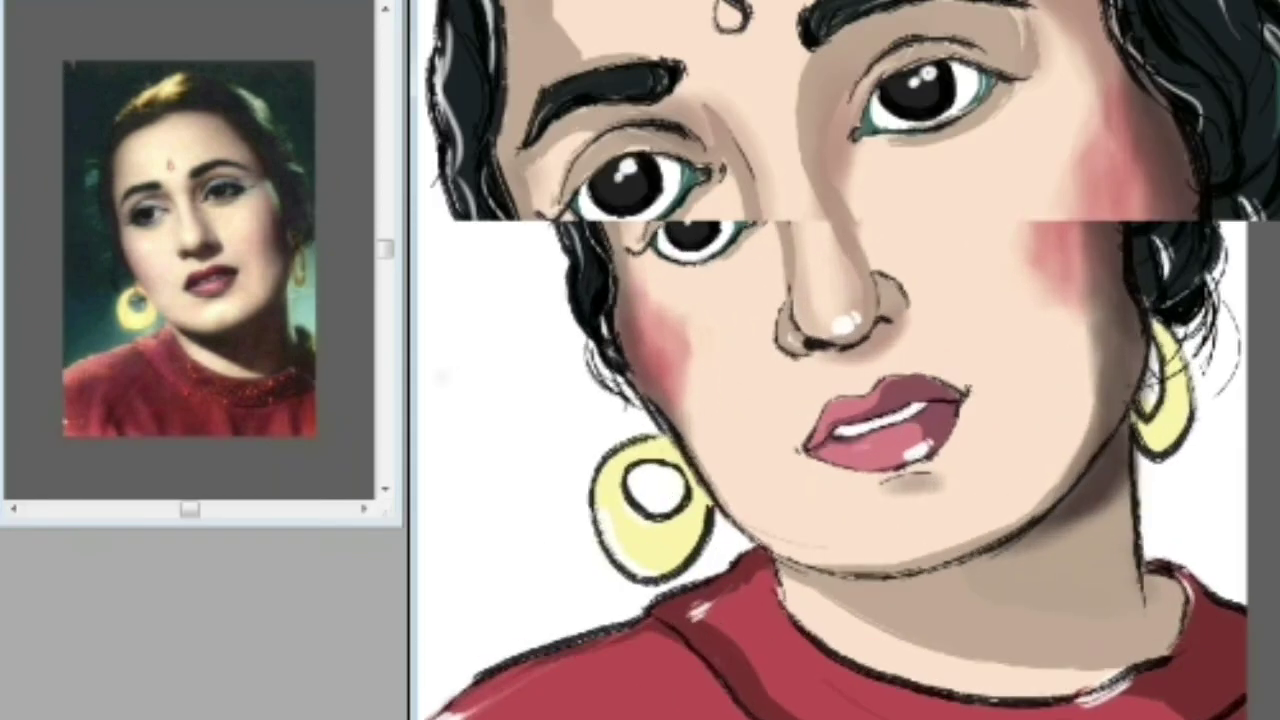
mouse_move(589, 472)
left_mouse_down()
mouse_move(534, 517)
mouse_move(566, 582)
mouse_move(592, 582)
mouse_move(606, 529)
mouse_move(576, 602)
left_mouse_up()
mouse_move(1250, 320)
left_mouse_down()
mouse_move(1262, 425)
mouse_move(1240, 455)
left_mouse_up()
mouse_move(566, 502)
left_mouse_down()
mouse_move(562, 540)
mouse_move(596, 528)
left_mouse_up()
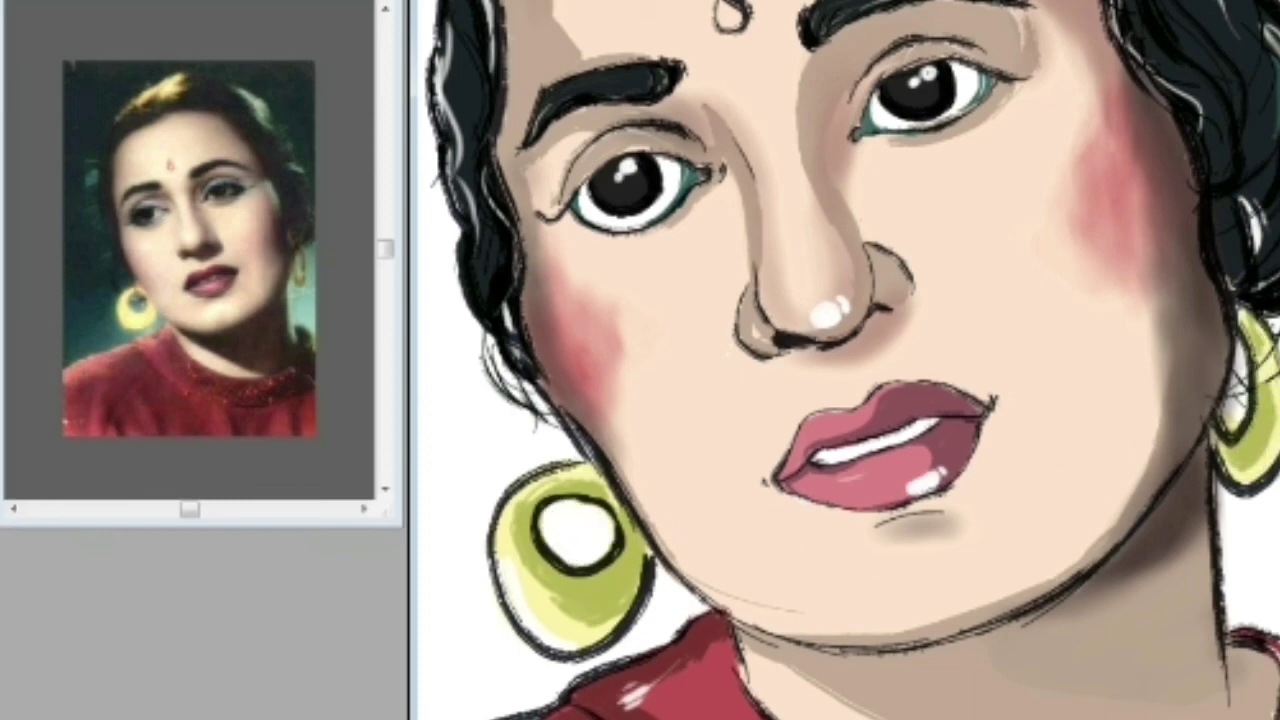
- Fill the teardrop bindi on the forehead with crimson red
key("ctrl+minus")
key("ctrl+minus")
key("ctrl+plus")
key("ctrl+plus")
key("ctrl+minus")
key("ctrl+minus")
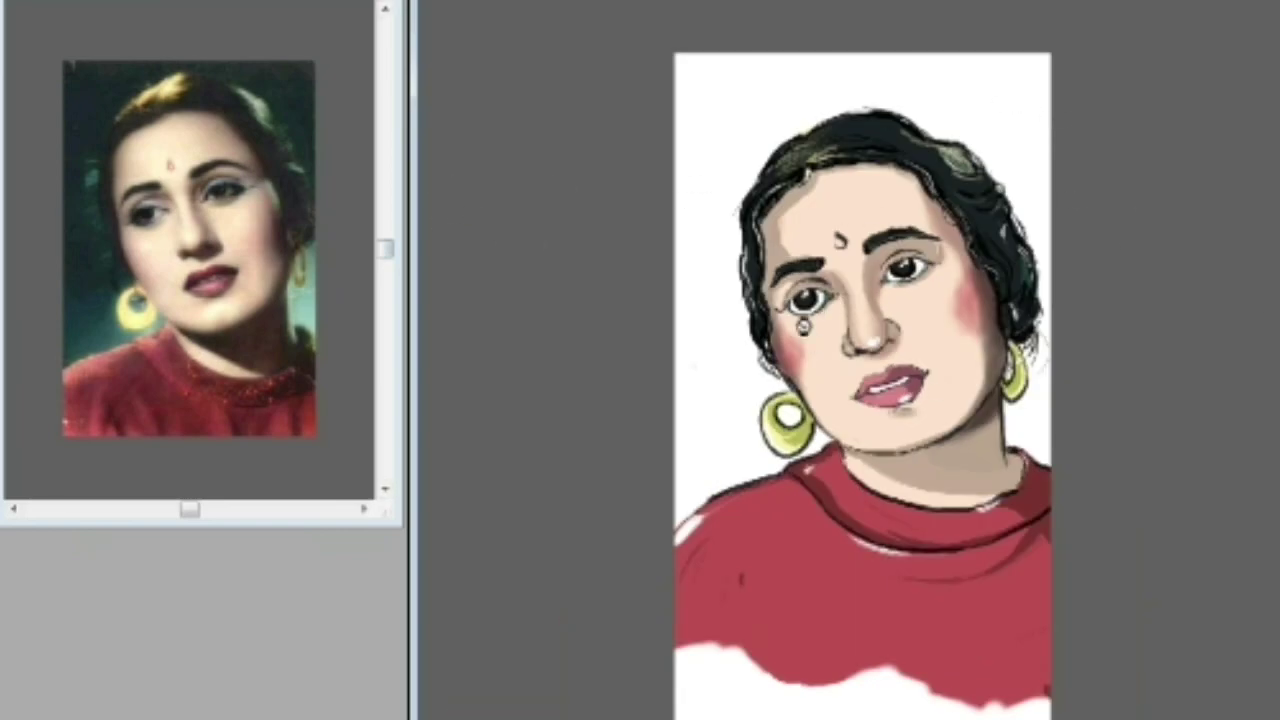
scroll(808, 340, "up", 5)
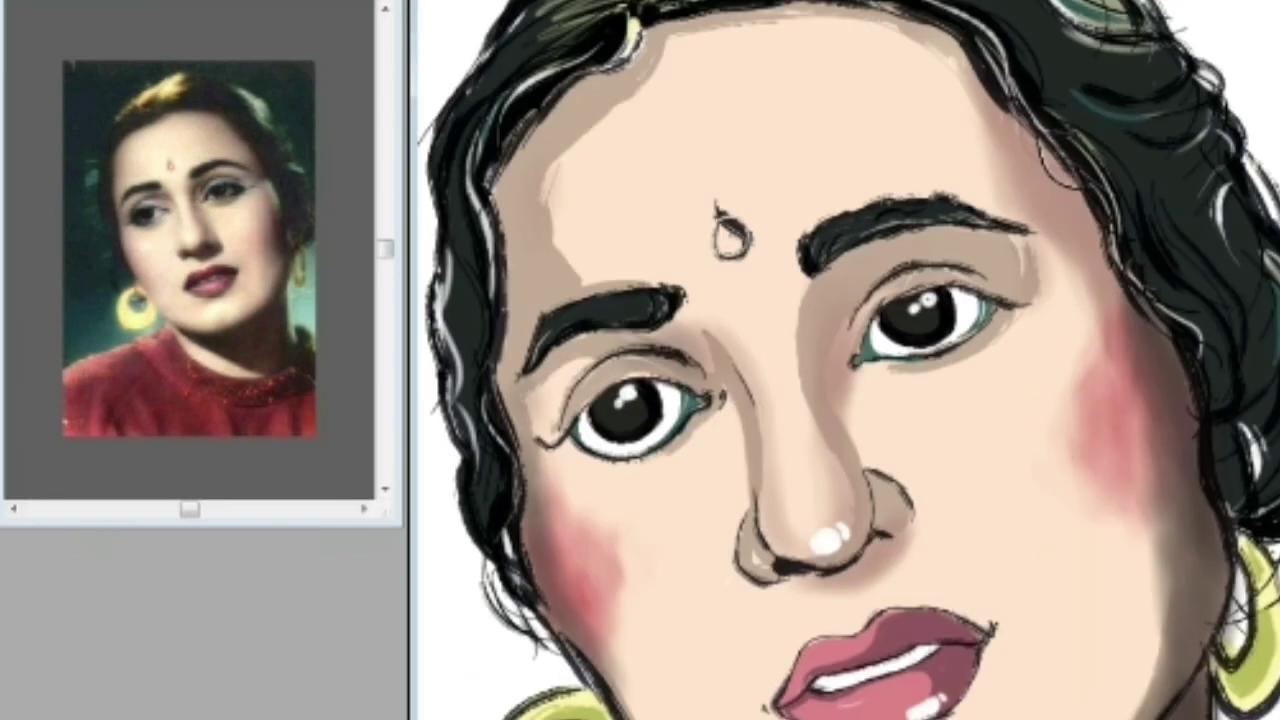
left_click_drag(732, 228, 736, 246)
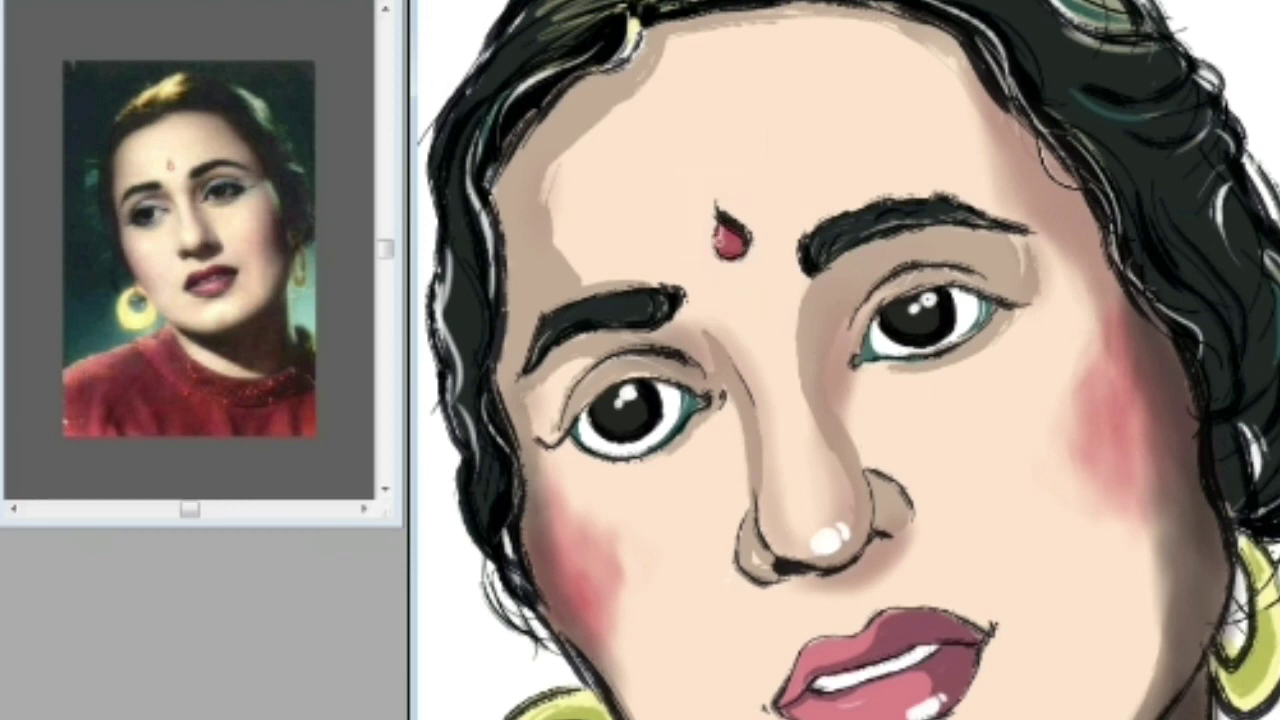
- Paint the background behind the woman dark blue-green in the upper area and pale teal around the neck and shoulders
key("ctrl+minus")
key("ctrl+minus")
key("ctrl+minus")
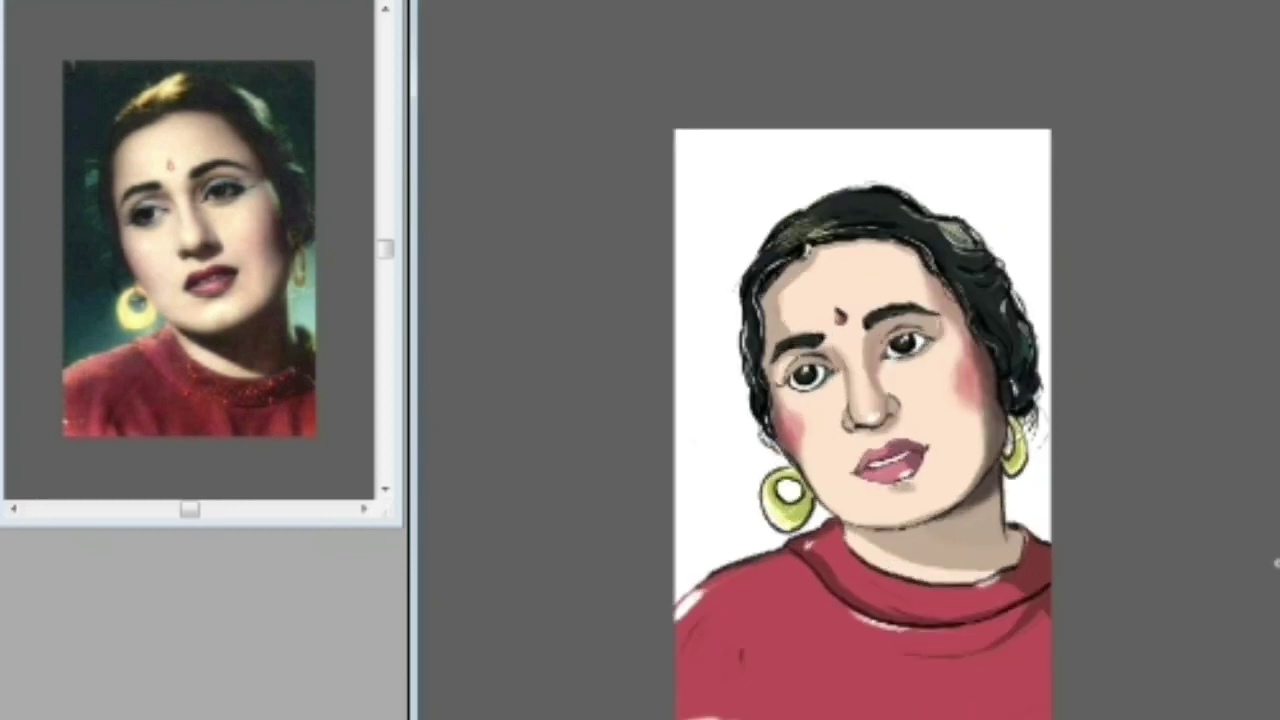
key("ctrl+plus")
key("ctrl+minus")
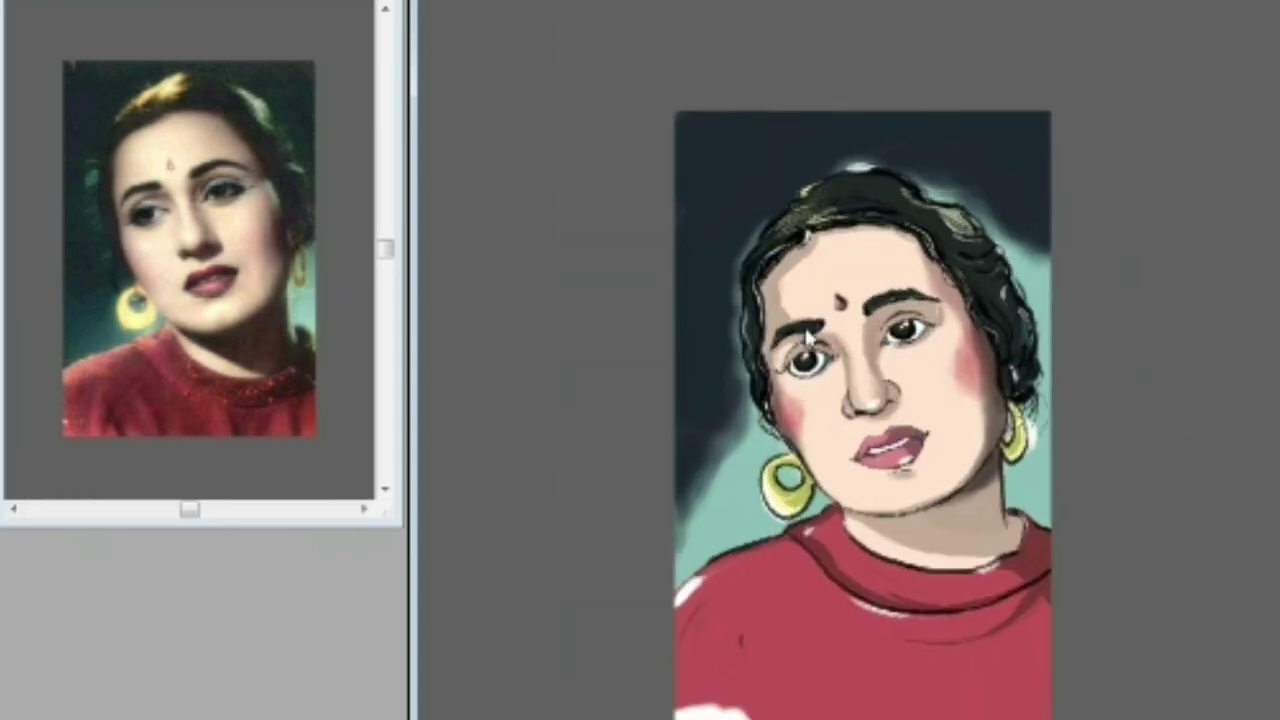
scroll(808, 340, "down", 3)
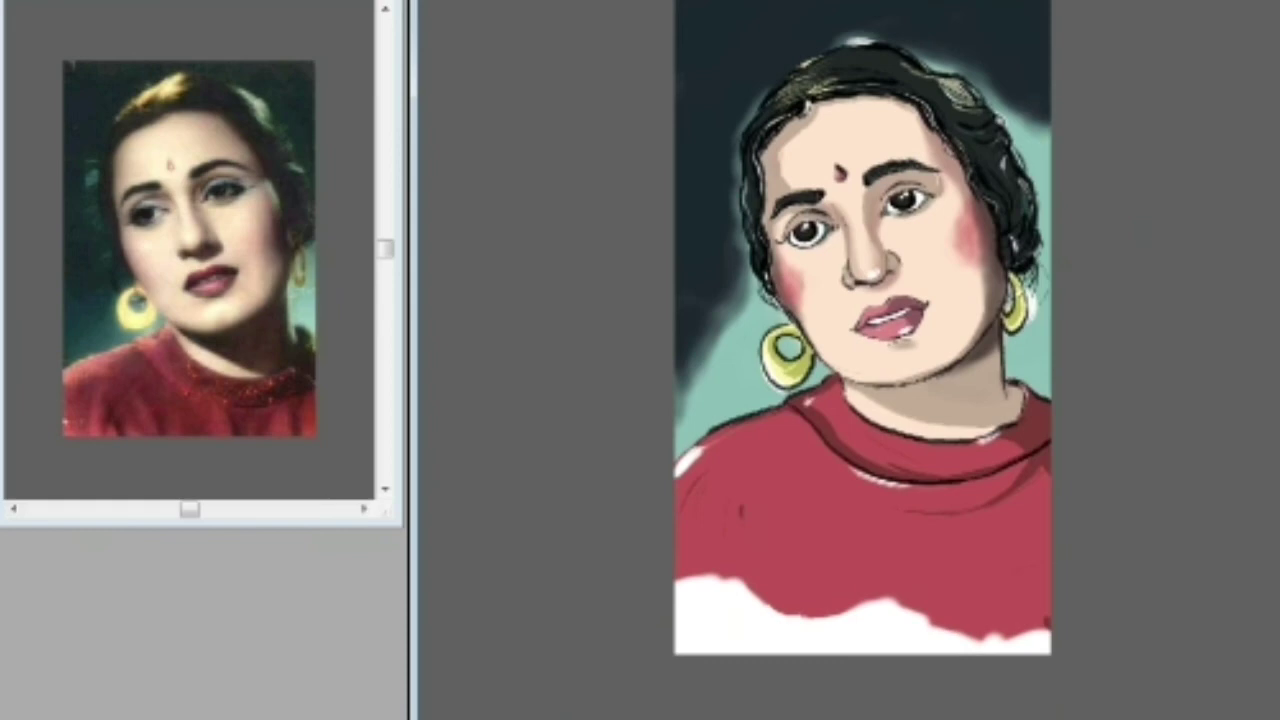